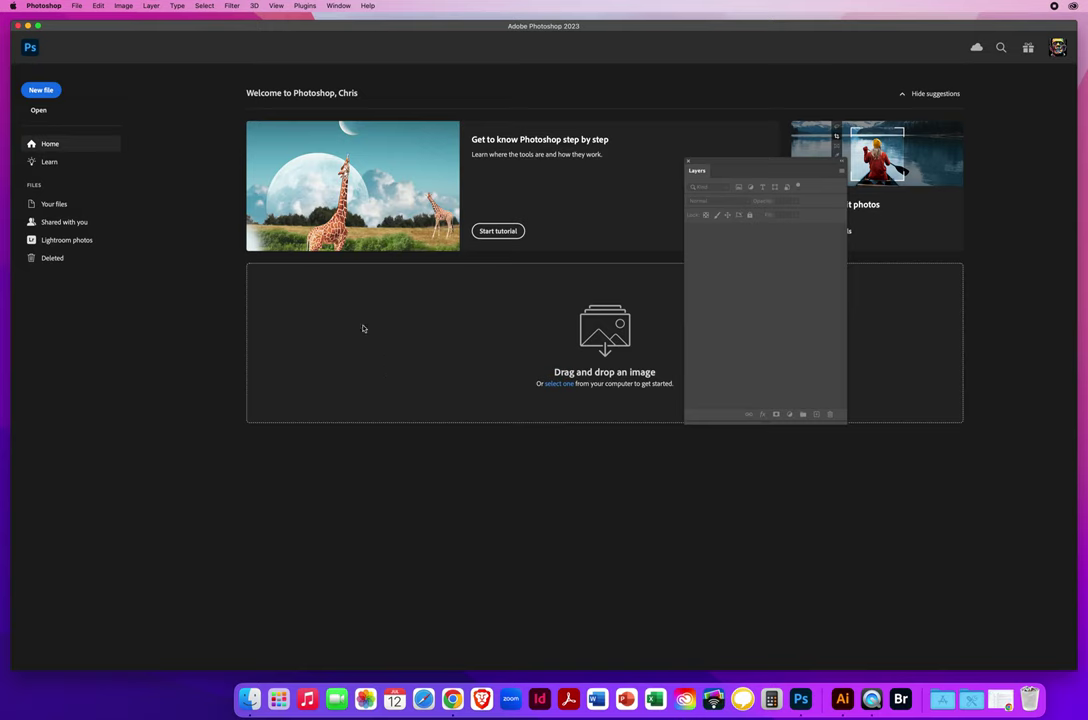
- Open all three Recolor JPG images from the PS DEMOS > PS - CHAPTER 8 > 8.2 ColorReplace folder on the Desktop
click(76, 6)
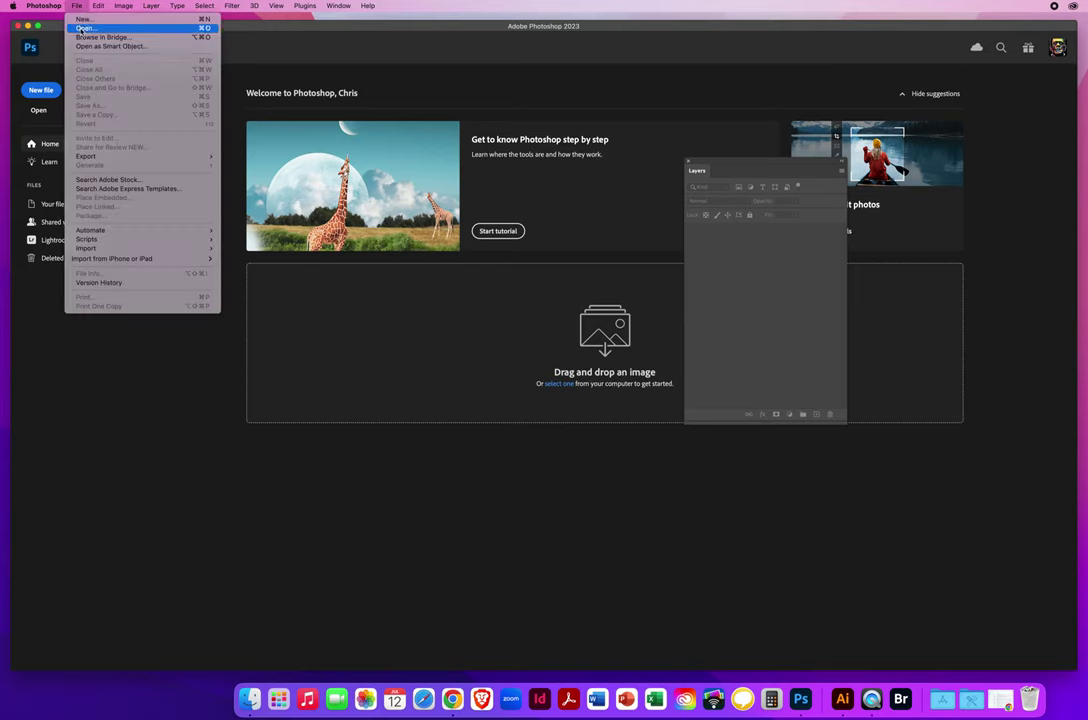
click(78, 28)
click(279, 112)
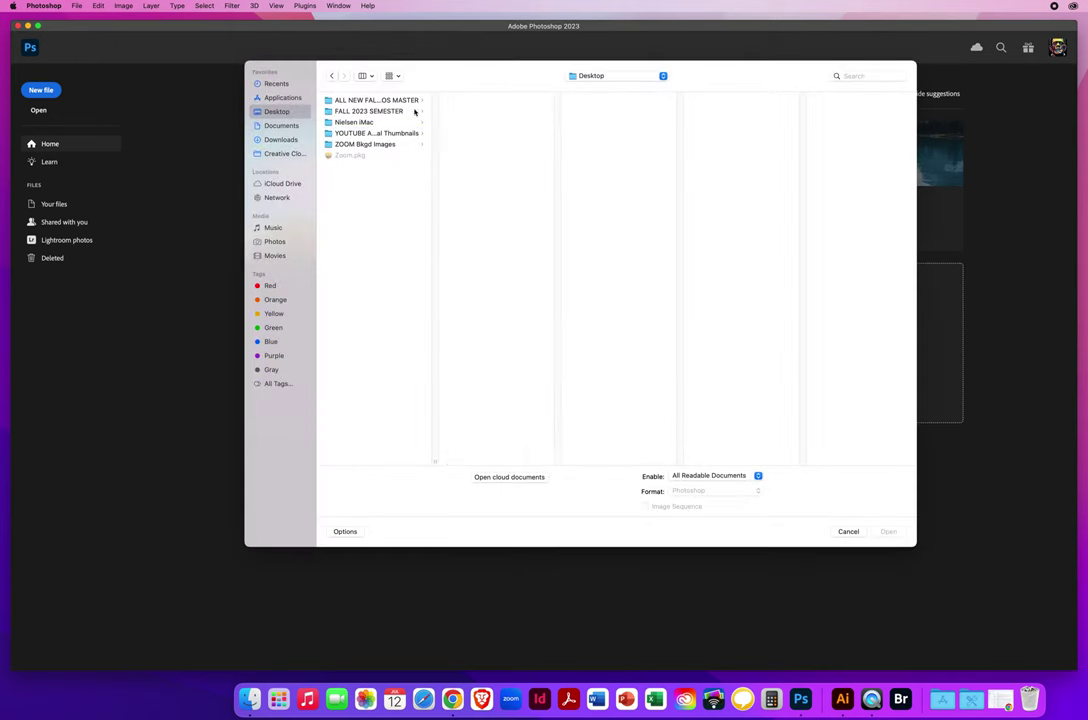
click(380, 100)
click(480, 111)
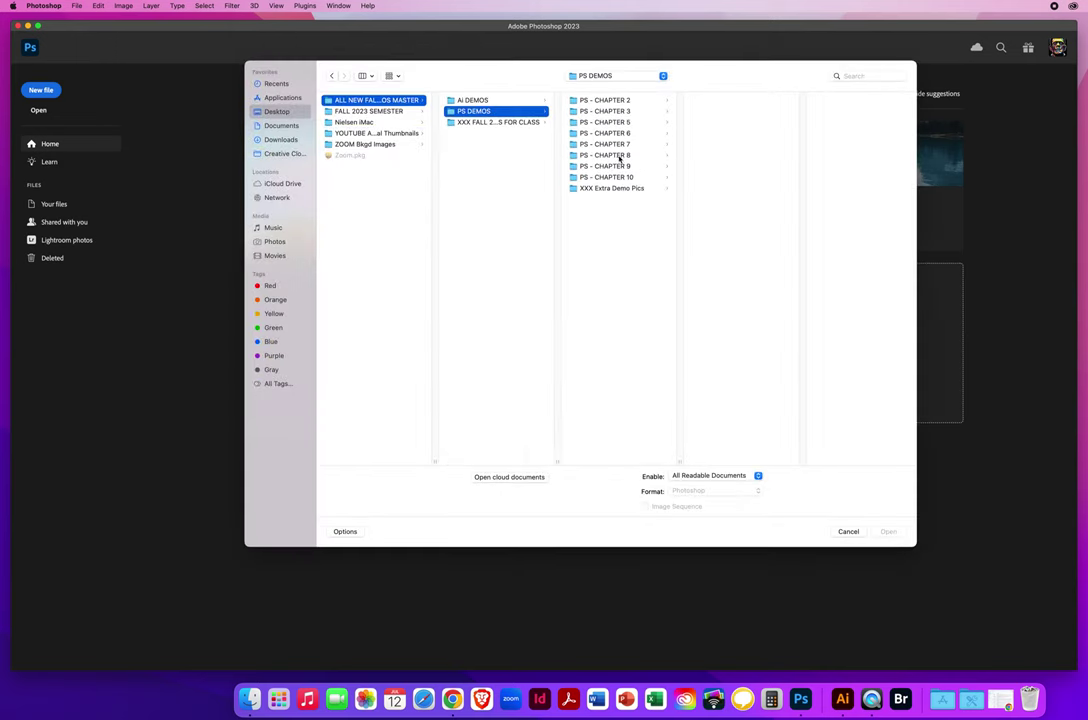
click(610, 155)
click(718, 111)
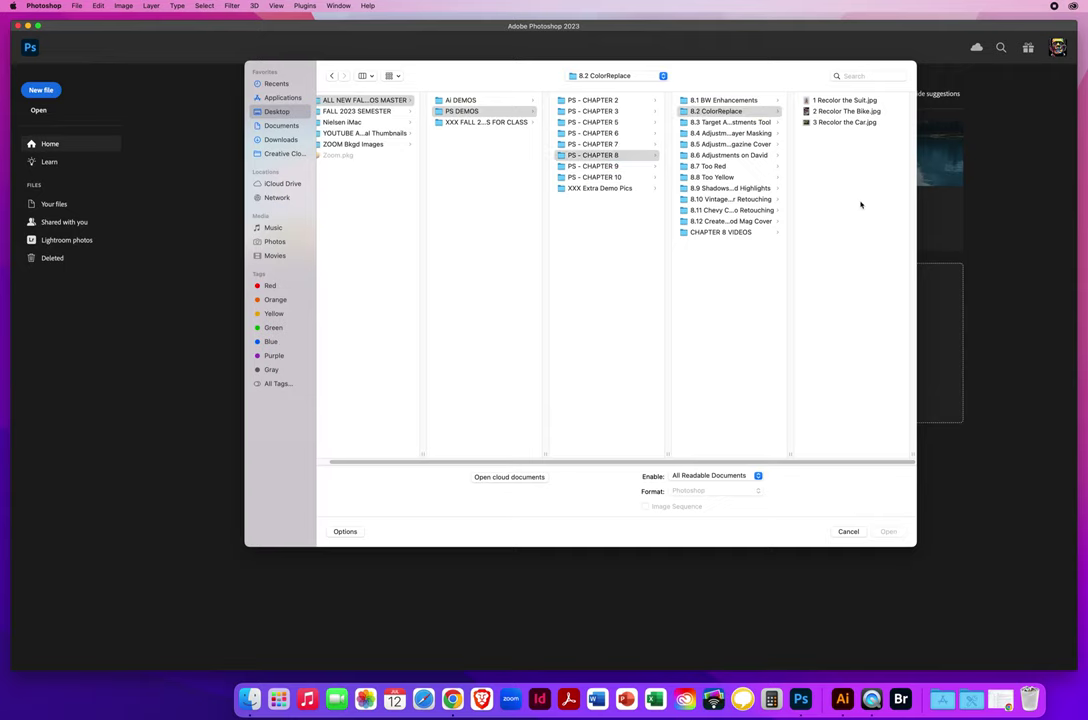
click(826, 122)
shift+click(826, 100)
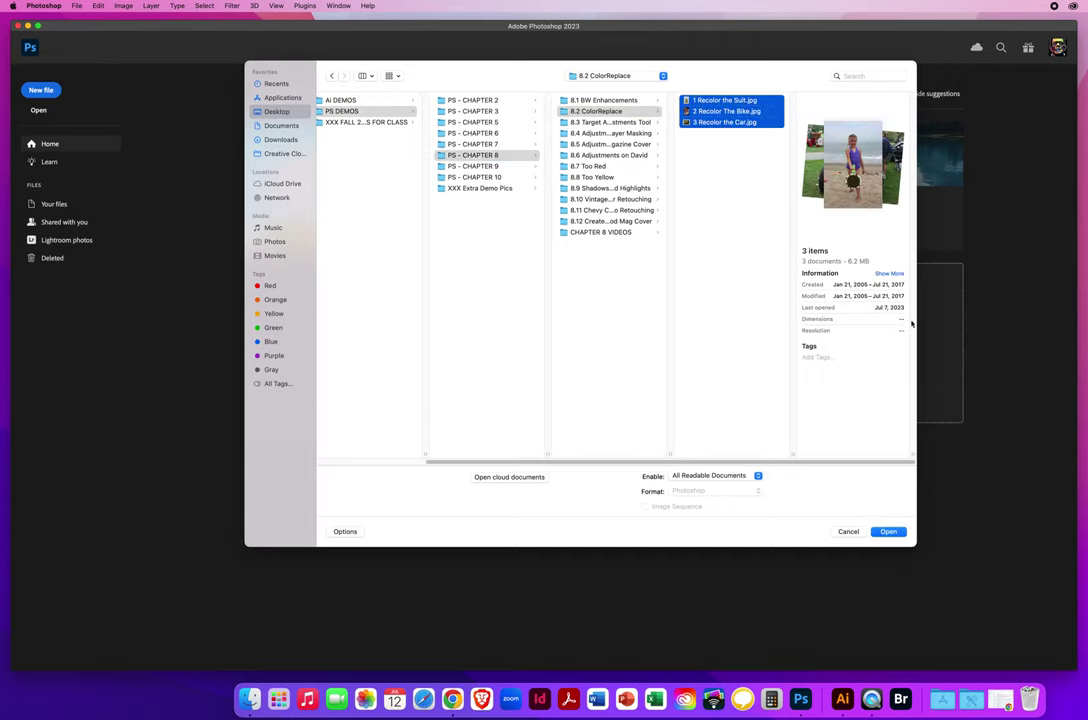
click(886, 532)
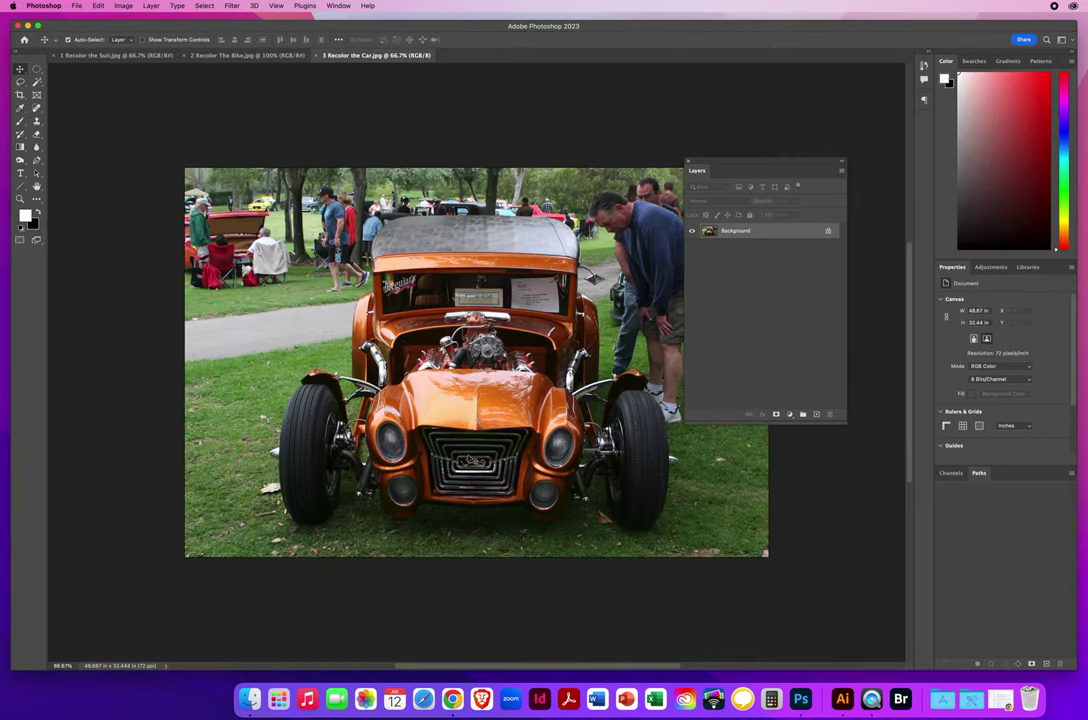
- View the swimsuit, bike and car images one after another
click(118, 55)
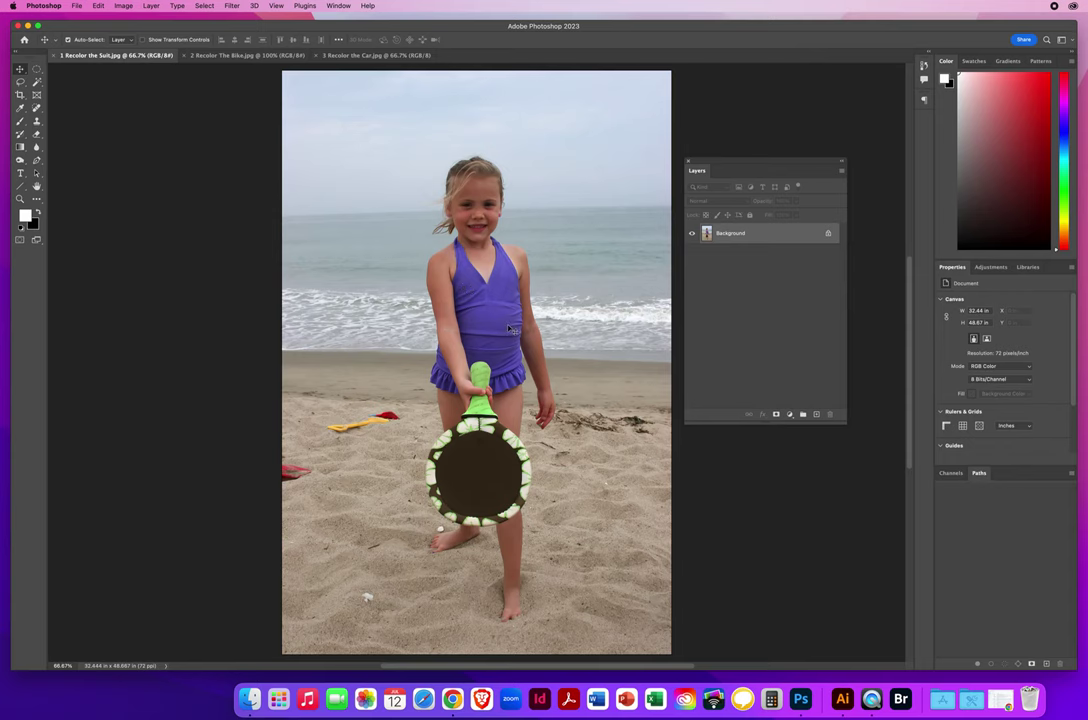
click(222, 55)
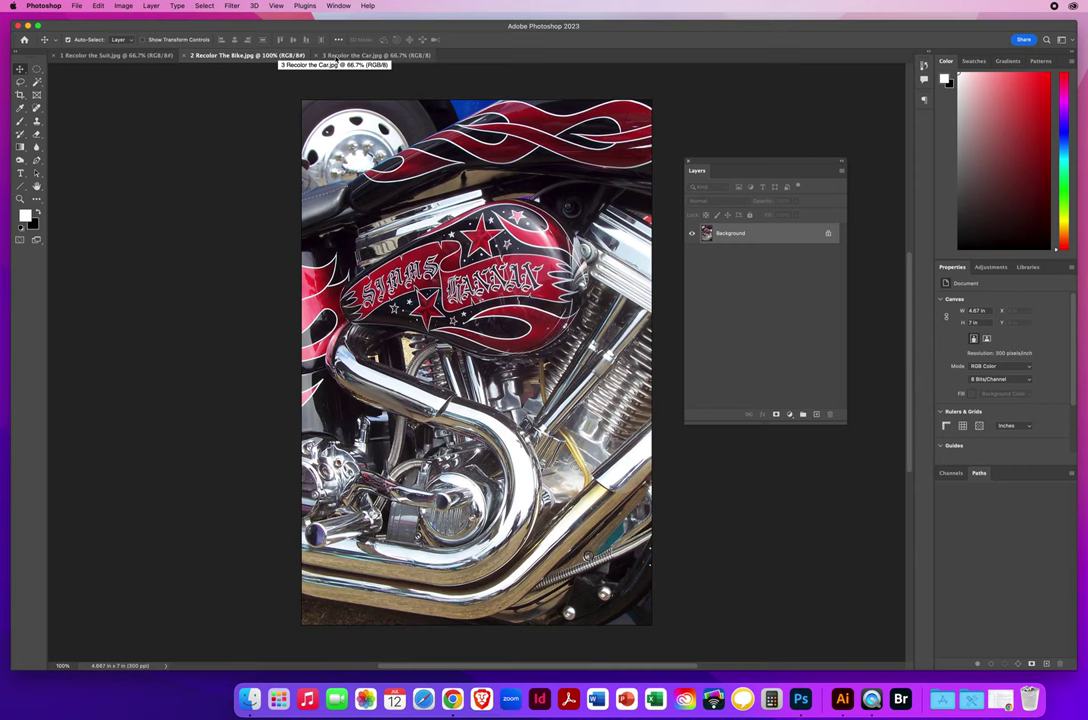
click(336, 55)
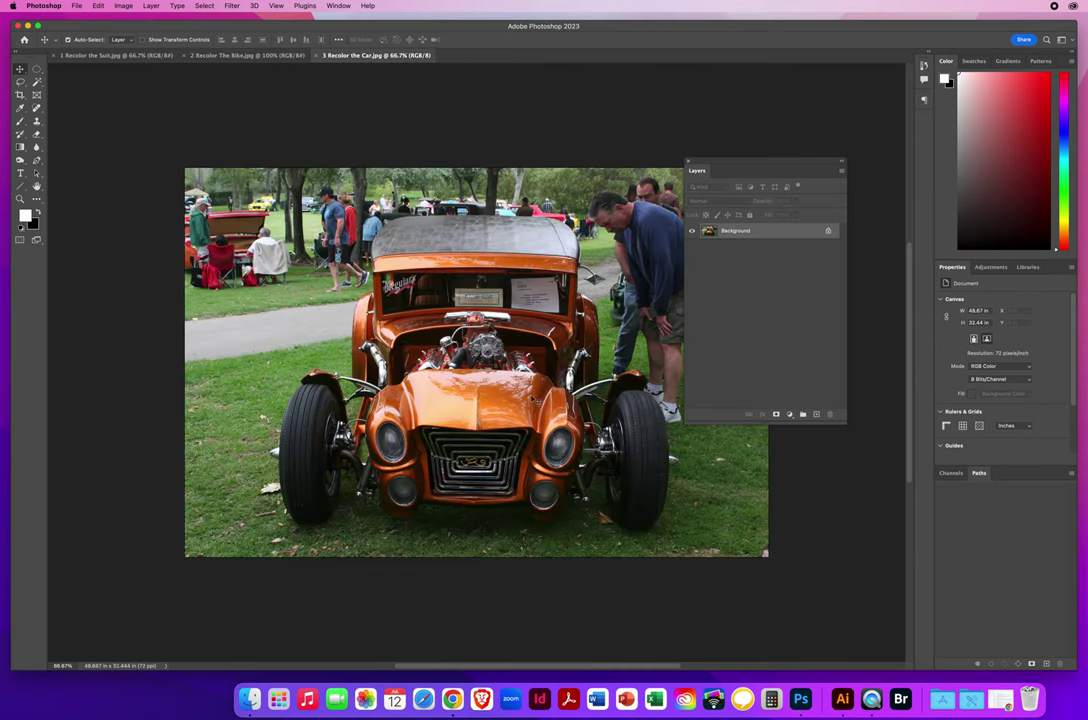
- Bring up 1 Recolor the Suit.jpg, with the Layers panel moved clear of the photo and shortened slightly
drag(765, 163, 796, 115)
click(118, 56)
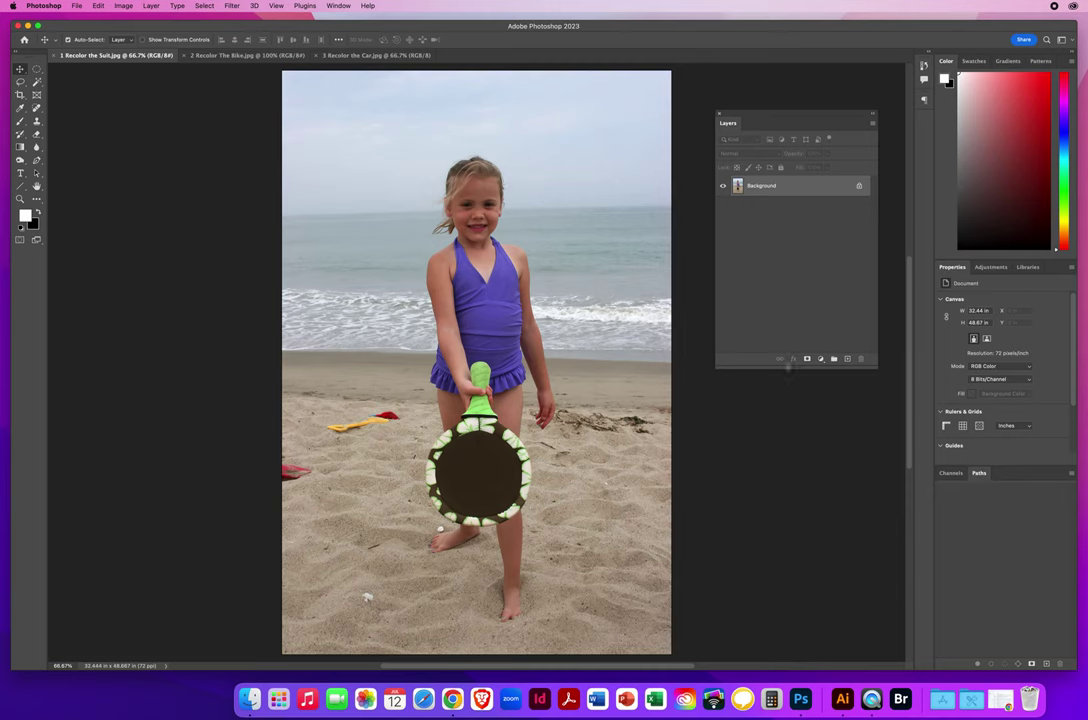
drag(794, 372, 780, 353)
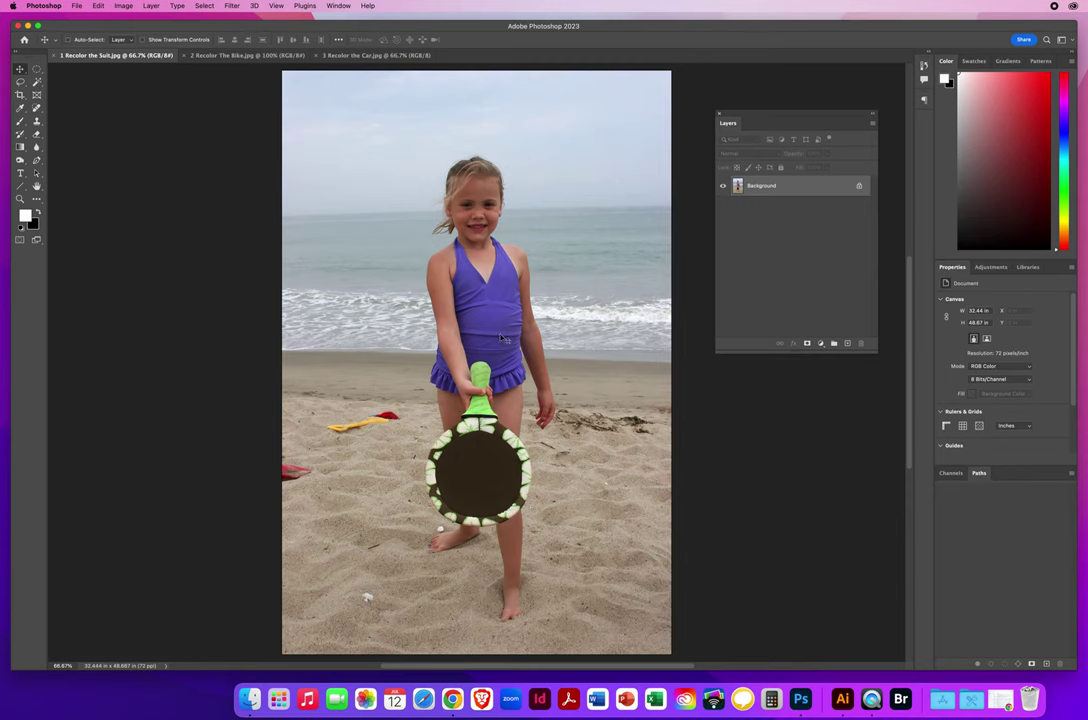
- Duplicate the Background layer of the swimsuit photo and make the duplicate the active layer
key(super+j)
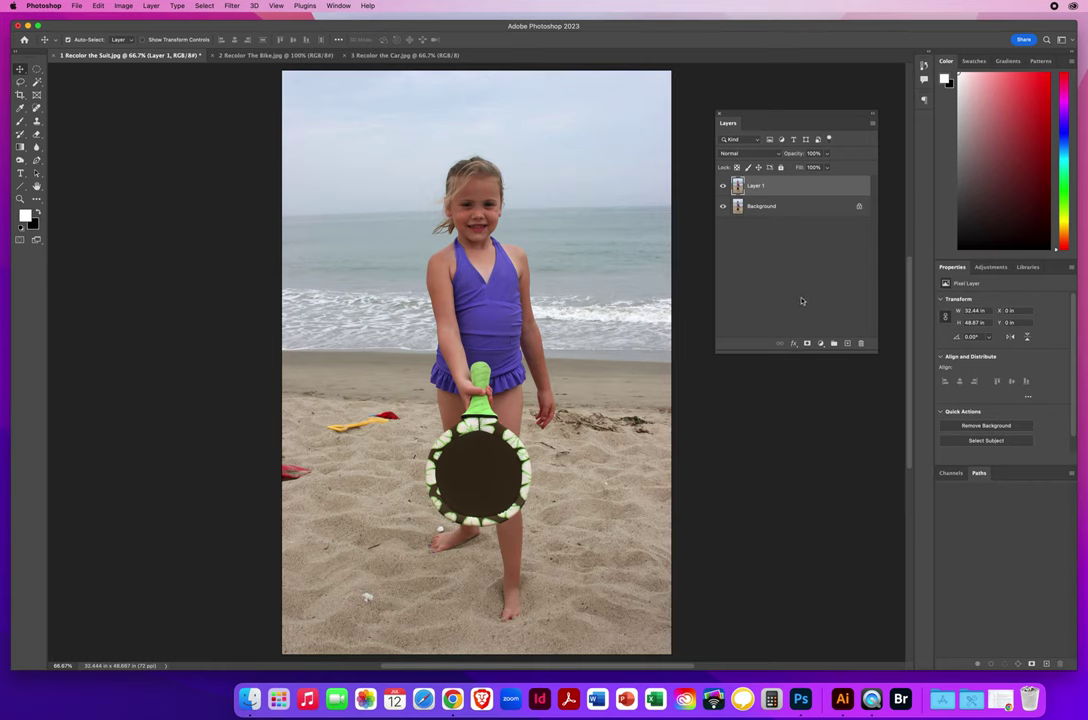
click(757, 207)
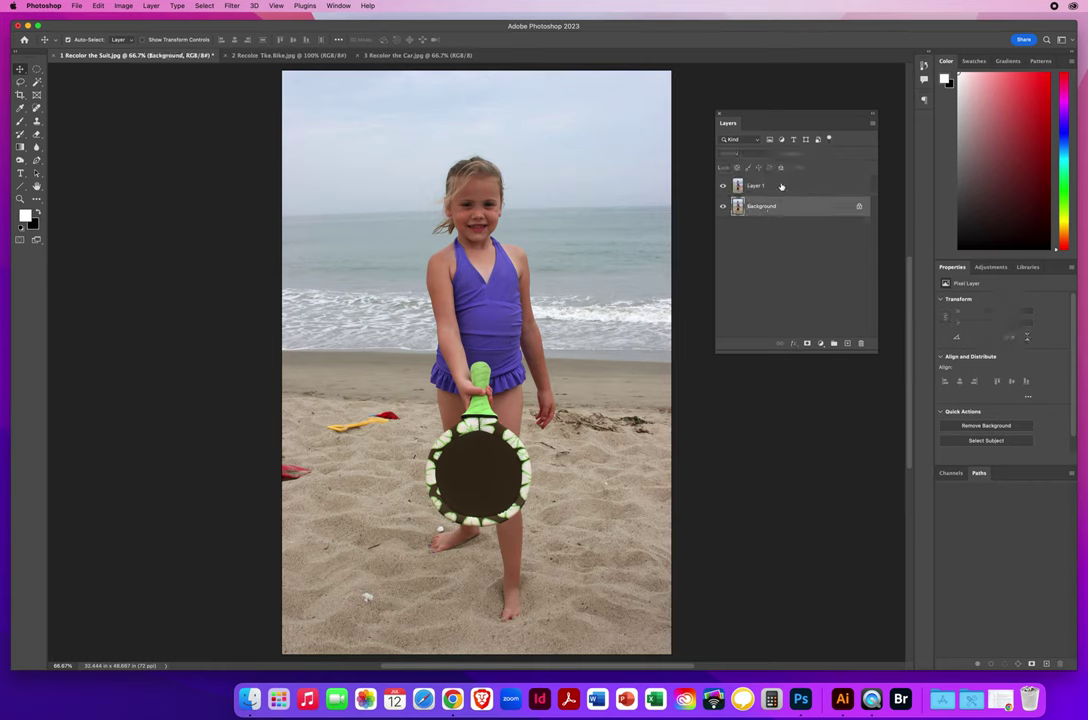
click(776, 188)
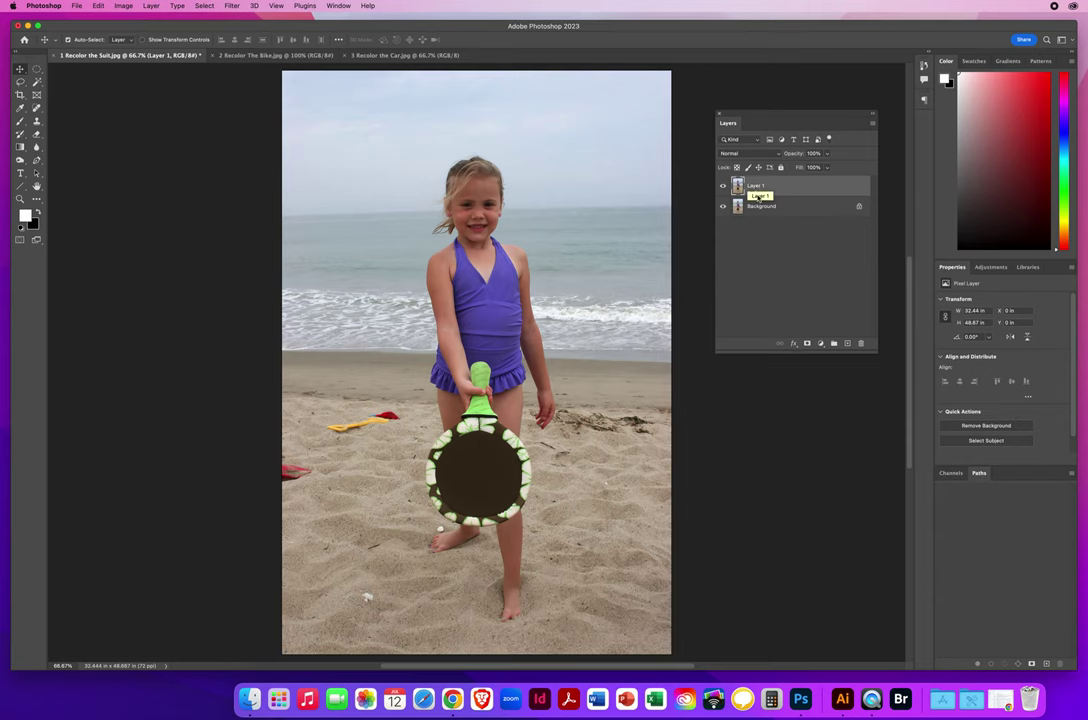
click(758, 207)
click(757, 189)
- Try Replace Color on the duplicate layer, sampling the purple swimsuit and adding its lighter and darker shades to the color selection
click(122, 6)
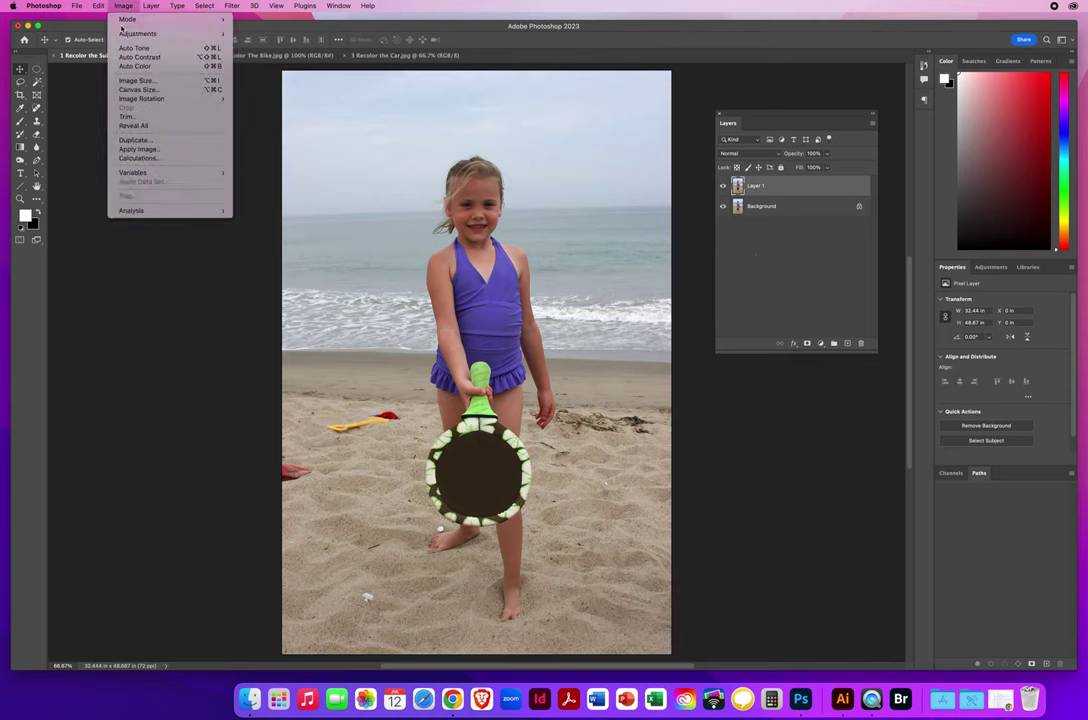
mouse_move(120, 35)
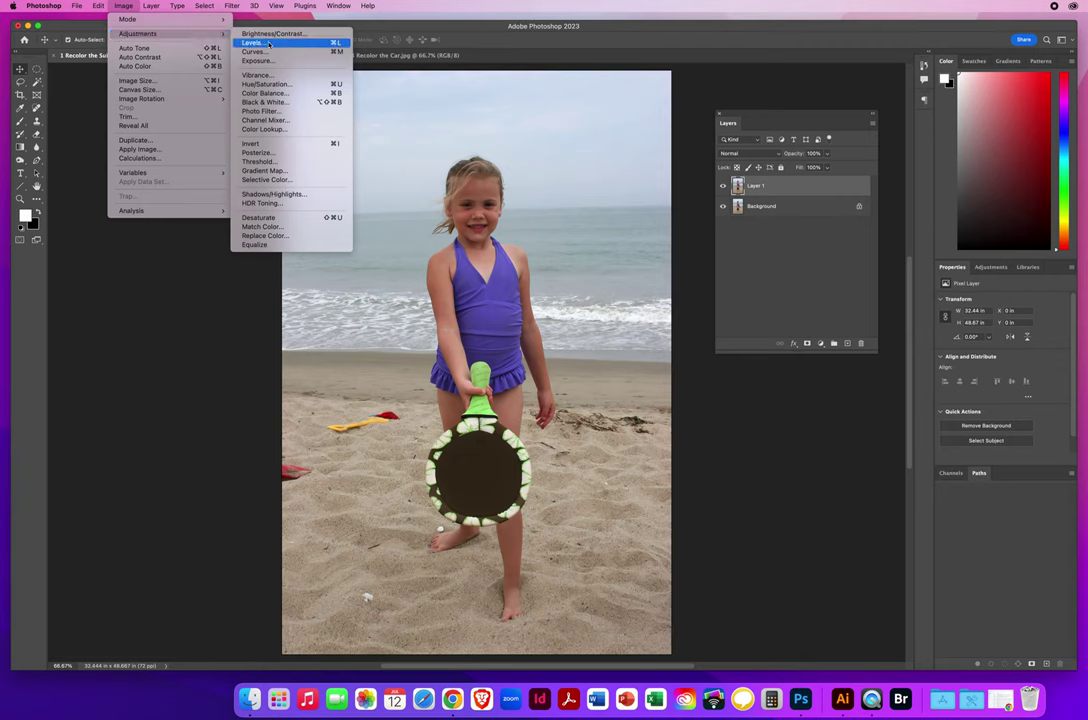
click(275, 237)
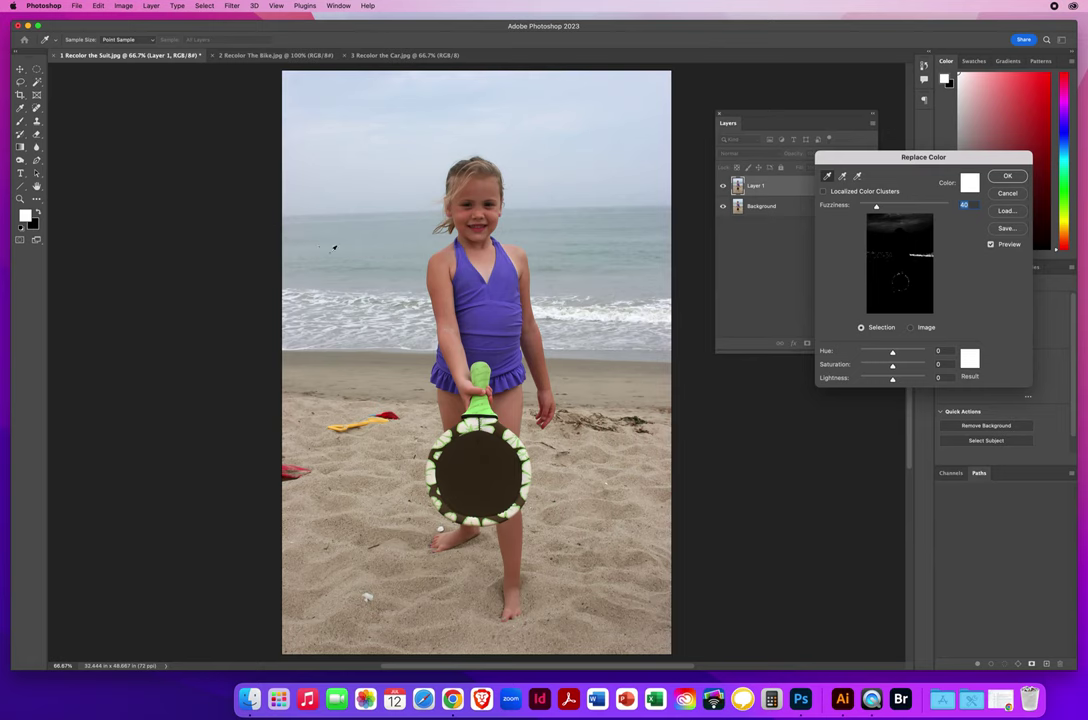
drag(879, 157, 170, 148)
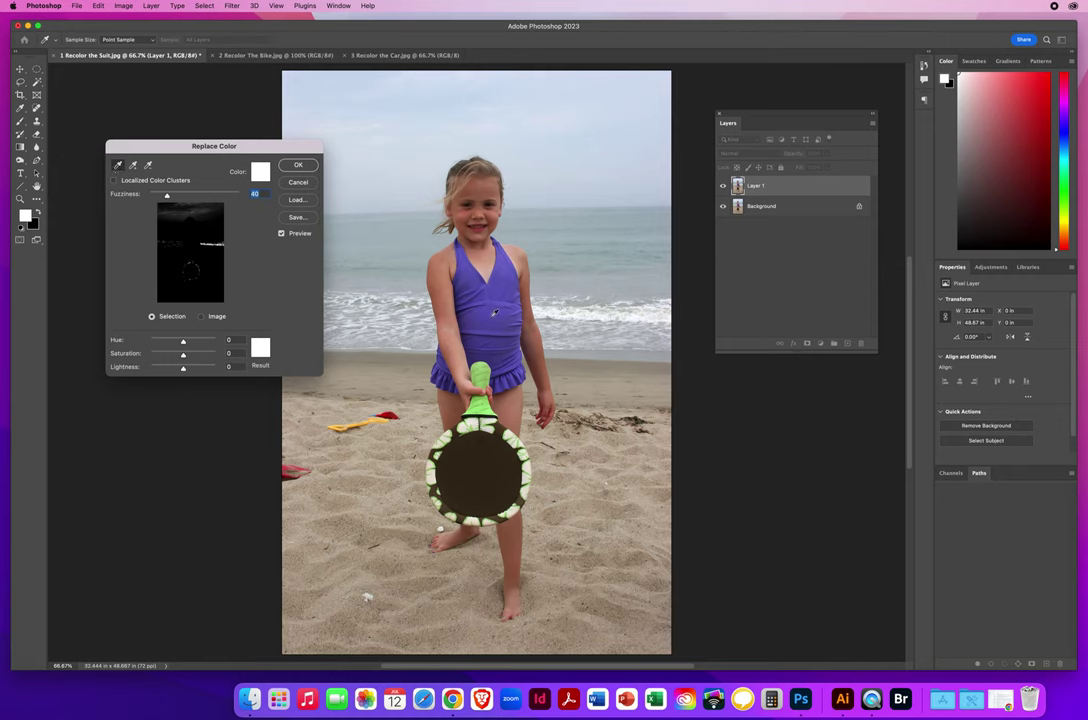
click(491, 320)
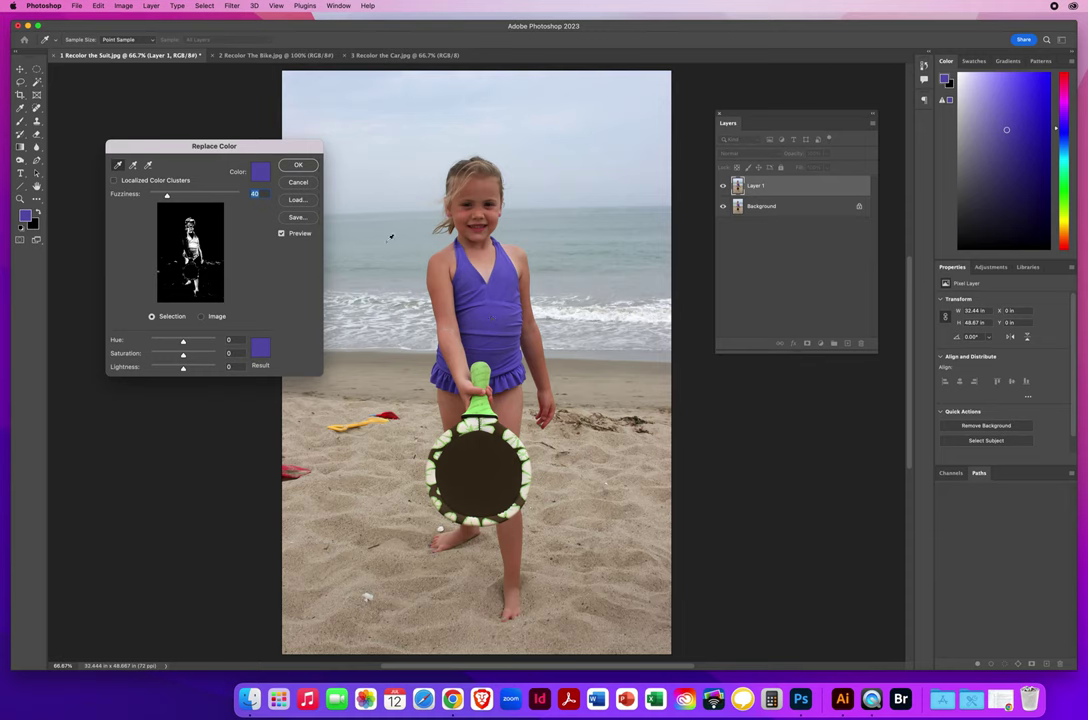
click(133, 167)
mouse_move(465, 255)
mouse_down()
mouse_move(473, 325)
mouse_move(526, 317)
mouse_up()
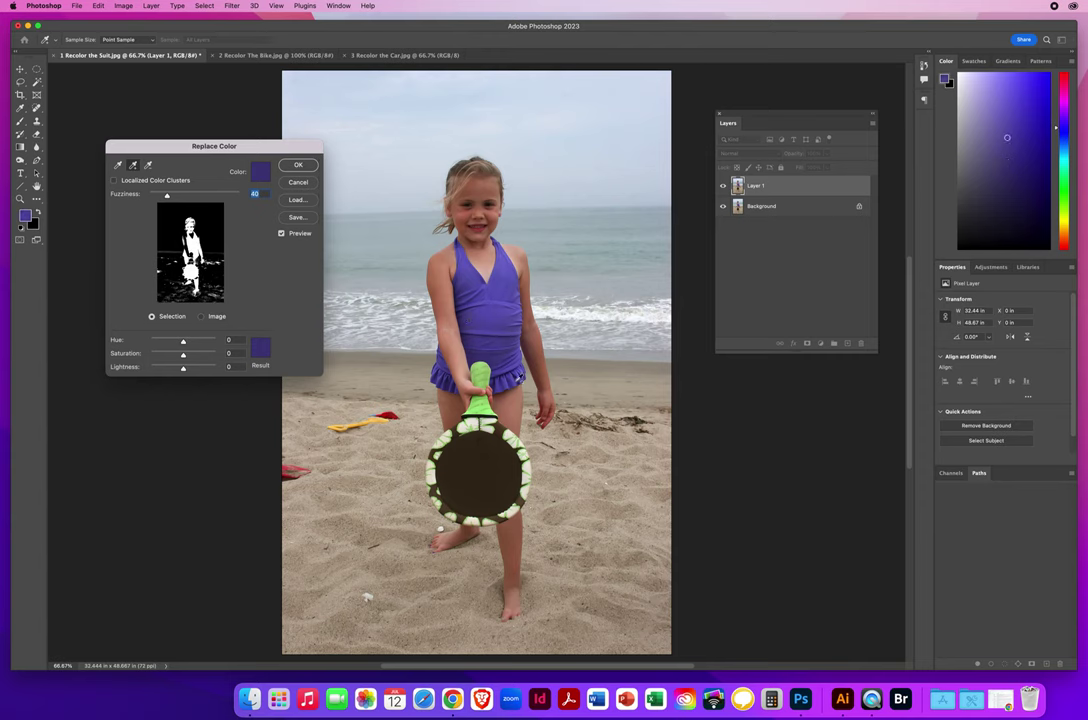
click(512, 385)
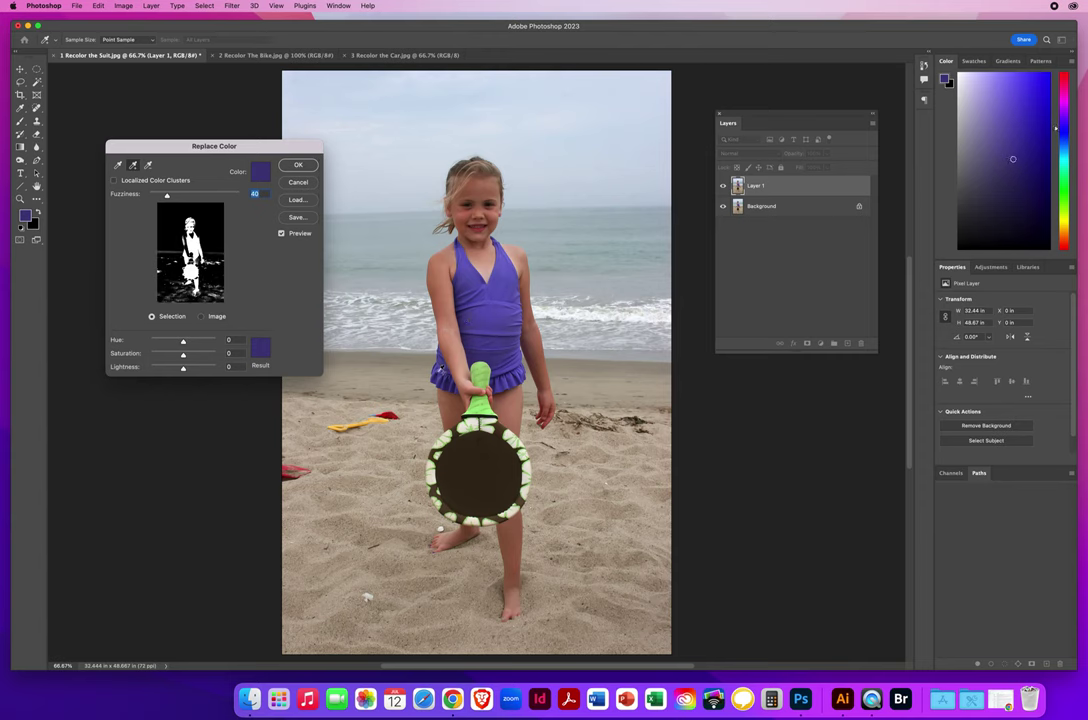
drag(375, 314, 386, 331)
- Try a replacement hue of -120 for the swimsuit and inspect the recolored edges at 200% zoom
mouse_move(183, 342)
mouse_down()
mouse_move(157, 343)
mouse_move(211, 343)
mouse_move(162, 341)
mouse_up()
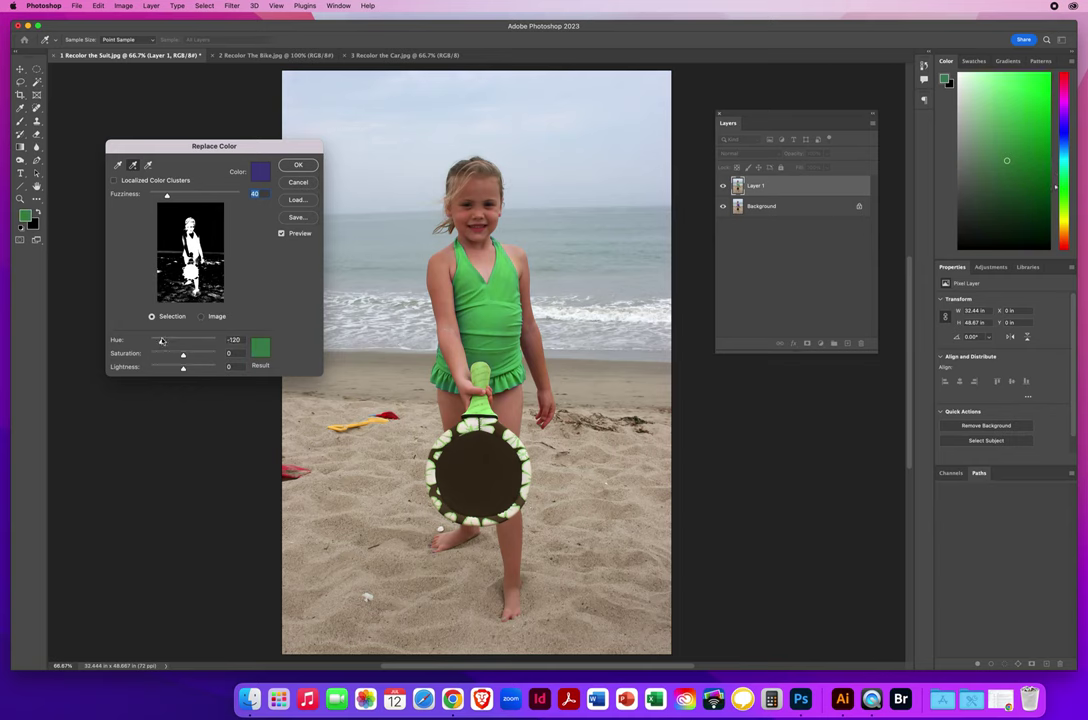
drag(162, 341, 162, 341)
key(super)
key(super+equal)
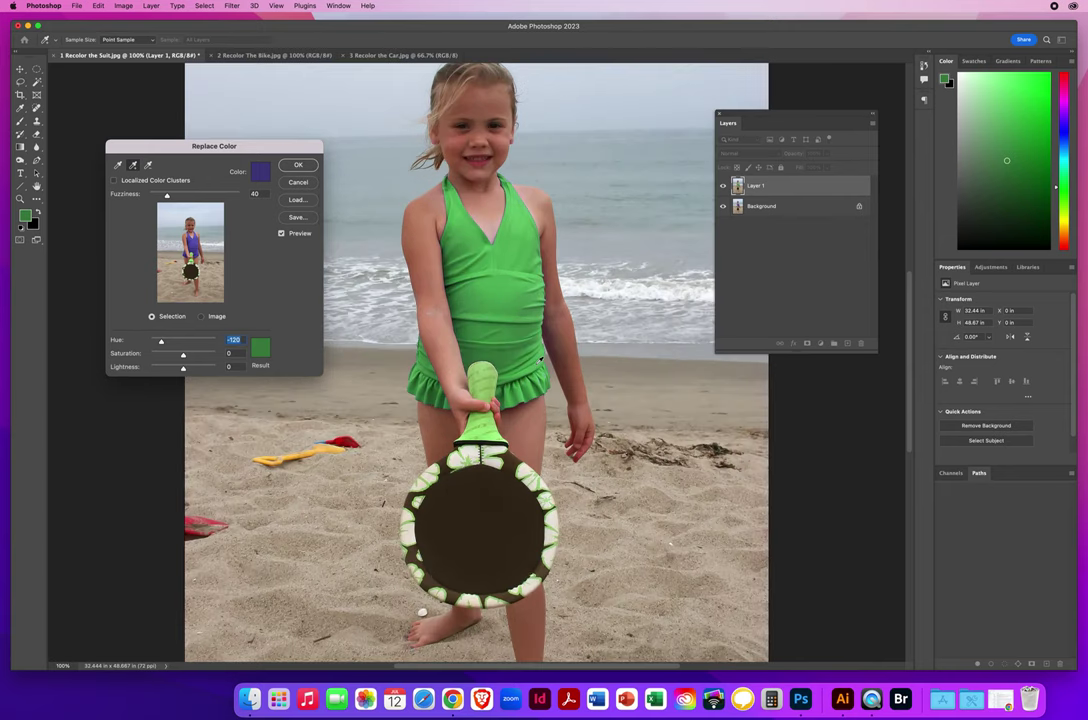
key(super+equal)
click(540, 361)
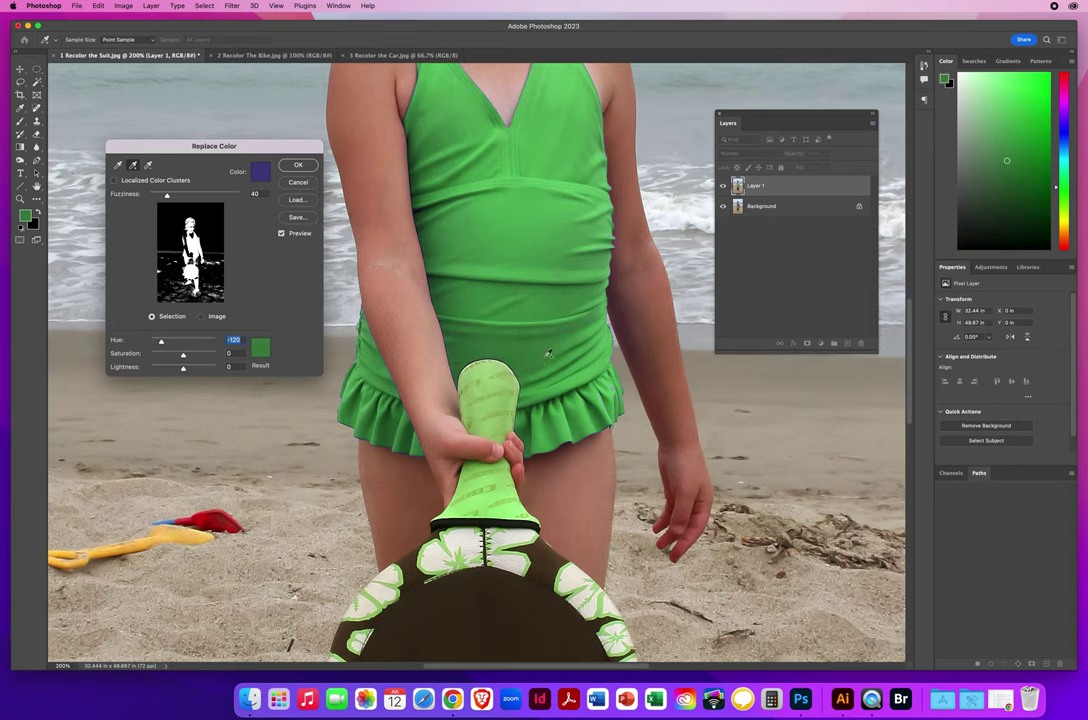
drag(505, 138, 540, 336)
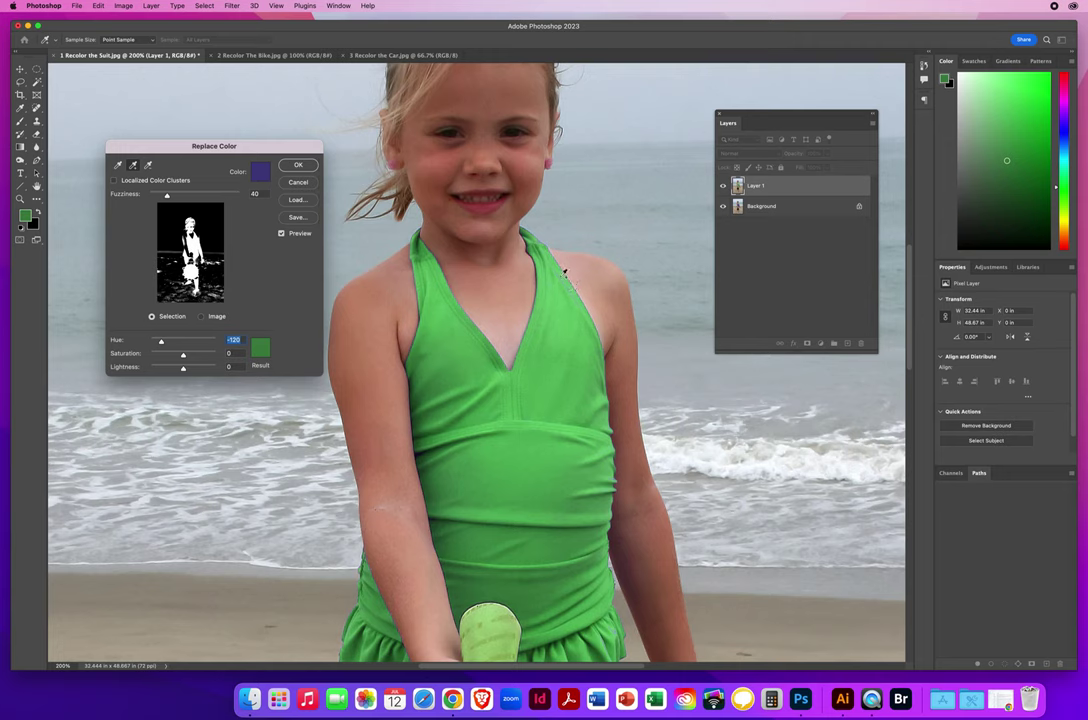
- Try adding the swimsuit's strap and edge shades to the replaced color range, and discard the Replace Color adjustment
click(563, 280)
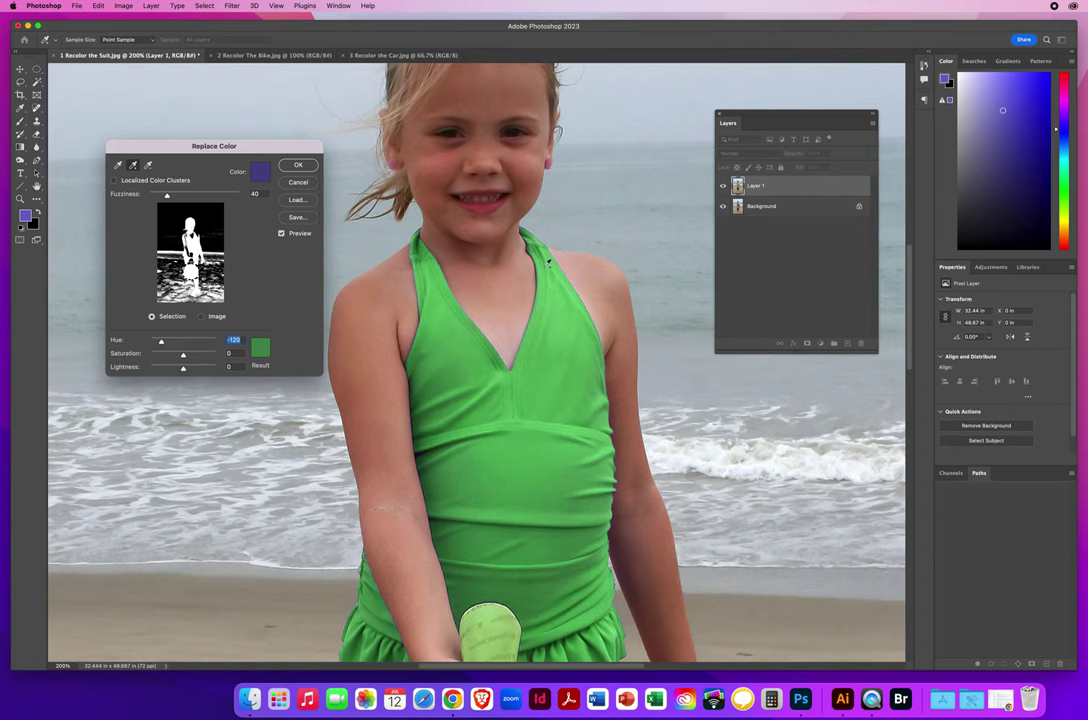
click(426, 309)
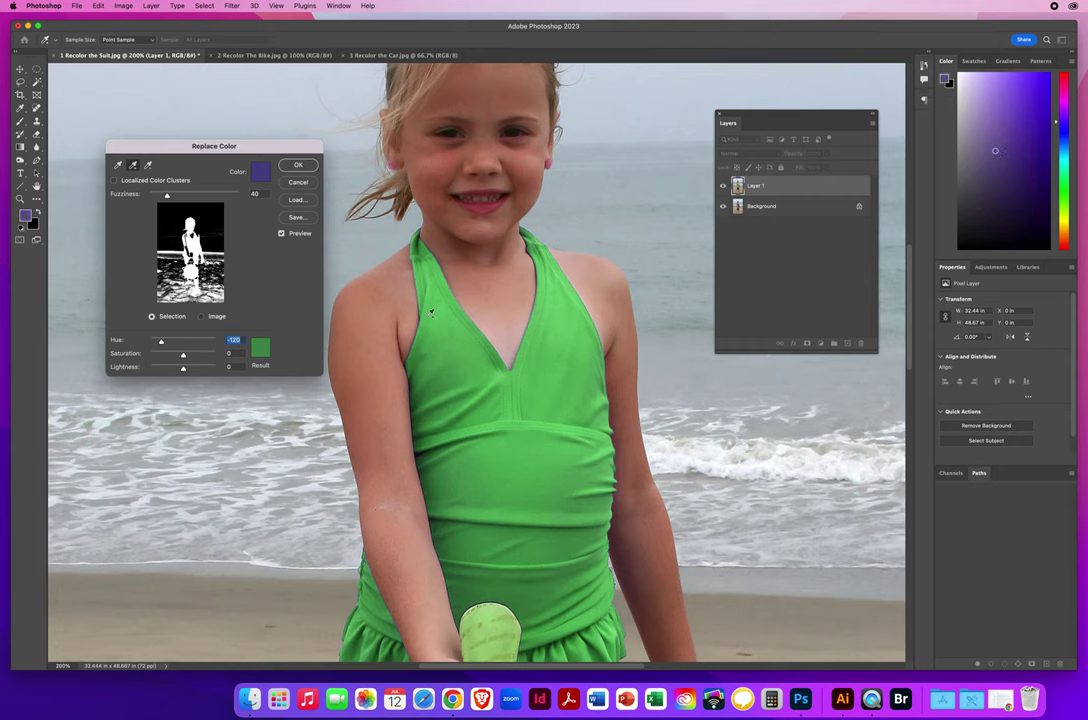
click(411, 261)
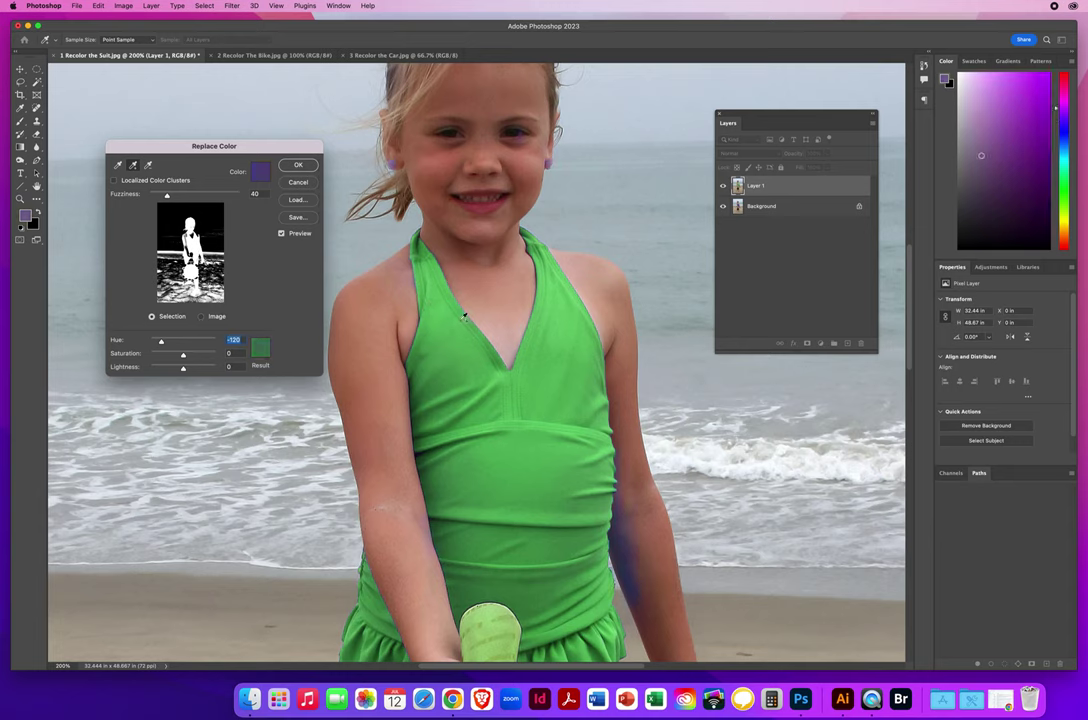
click(411, 264)
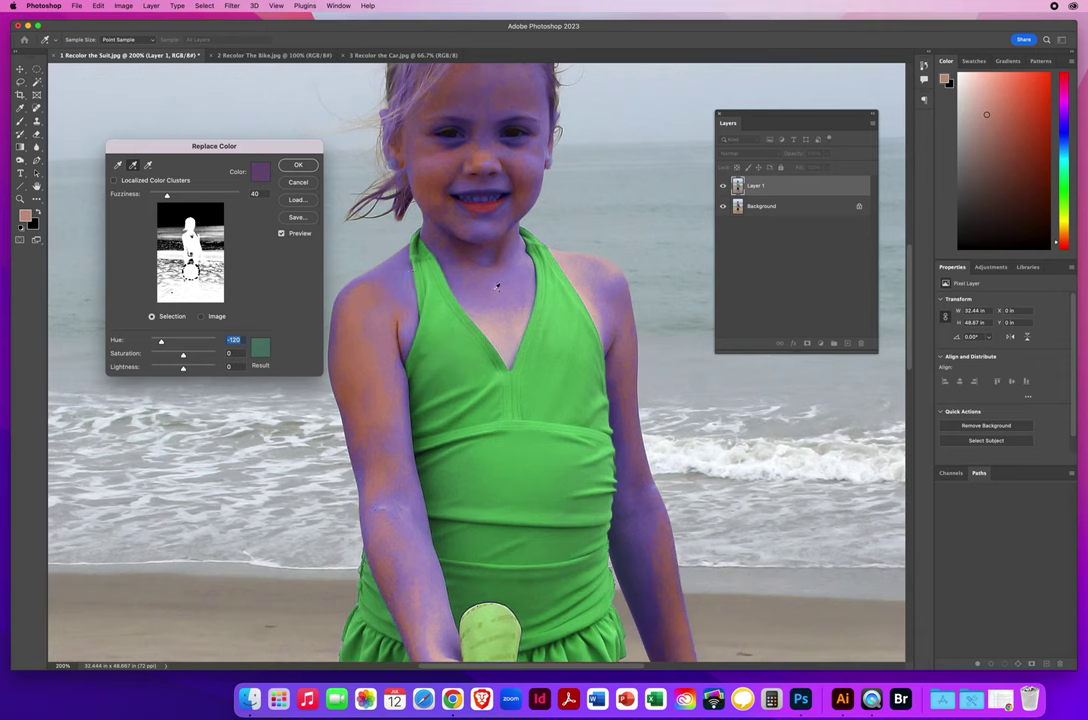
click(496, 287)
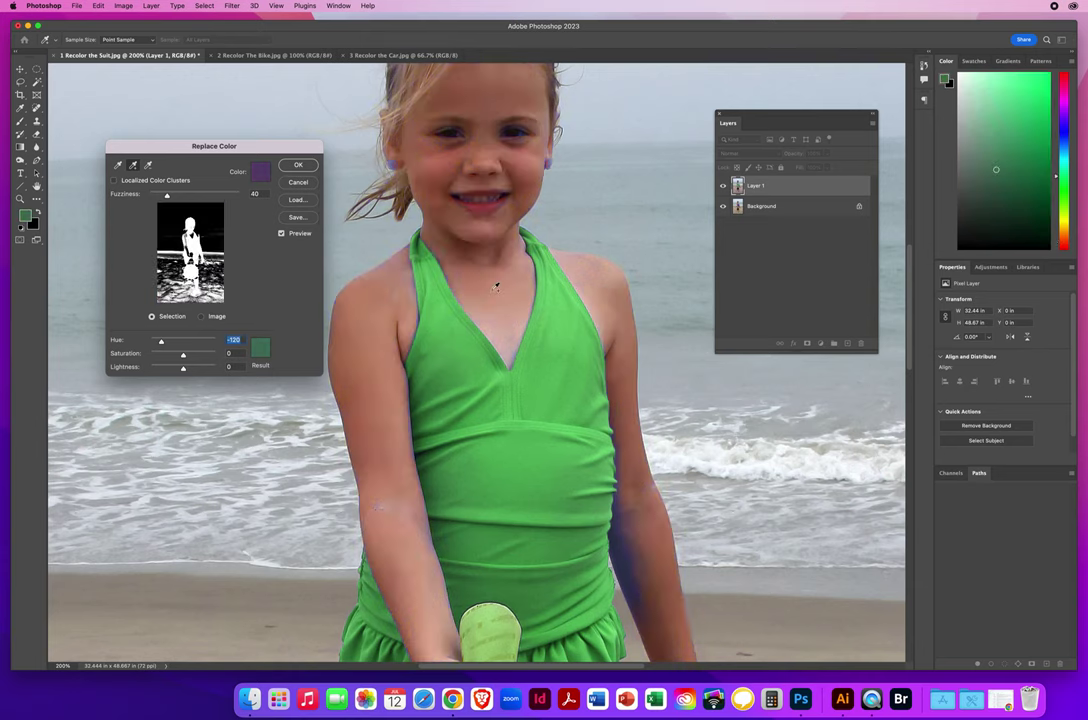
key(super)
key(super)
click(298, 165)
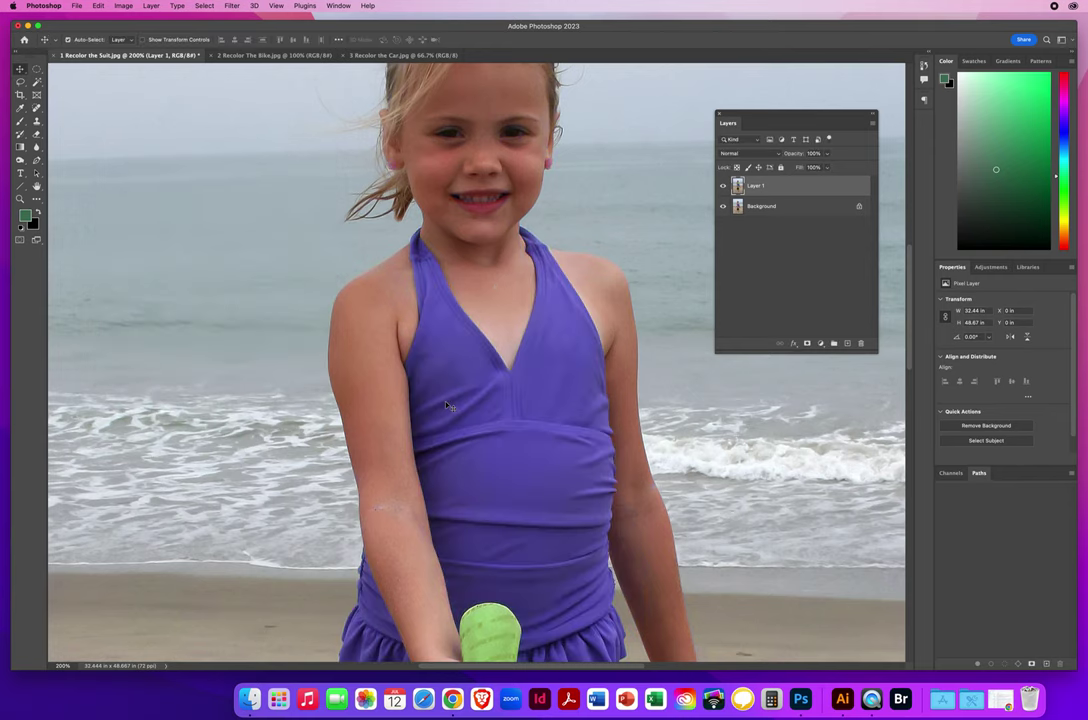
- Start a new Replace Color adjustment on the duplicate layer and sample the purple at the middle of the swimsuit
click(20, 199)
drag(476, 427, 396, 360)
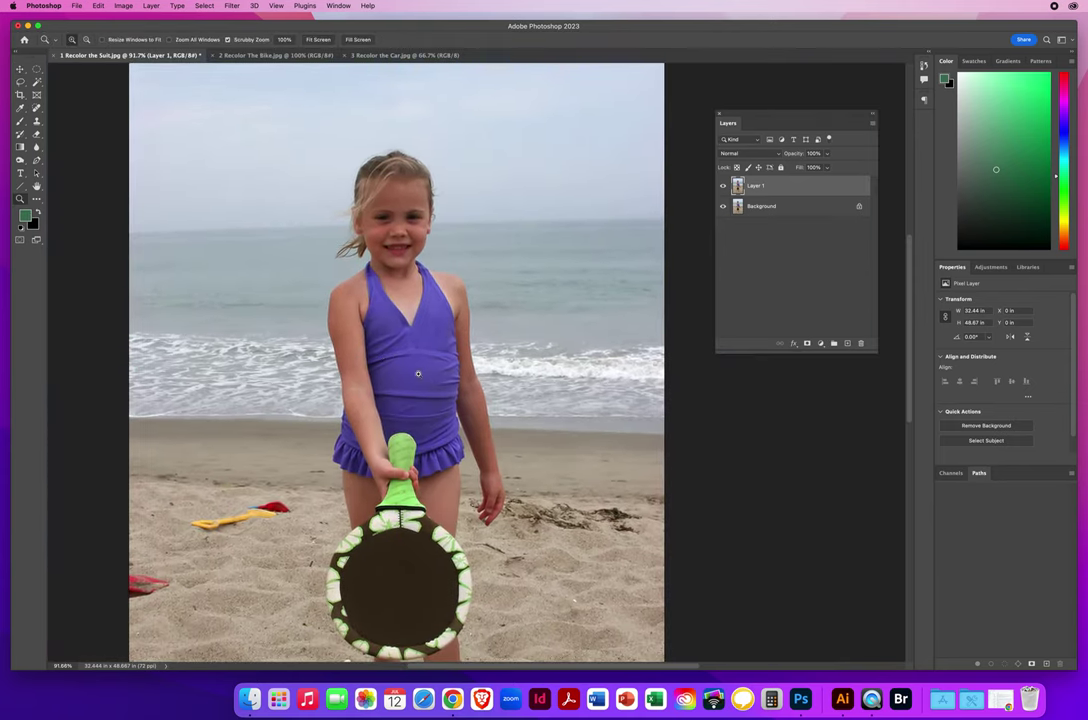
click(431, 359)
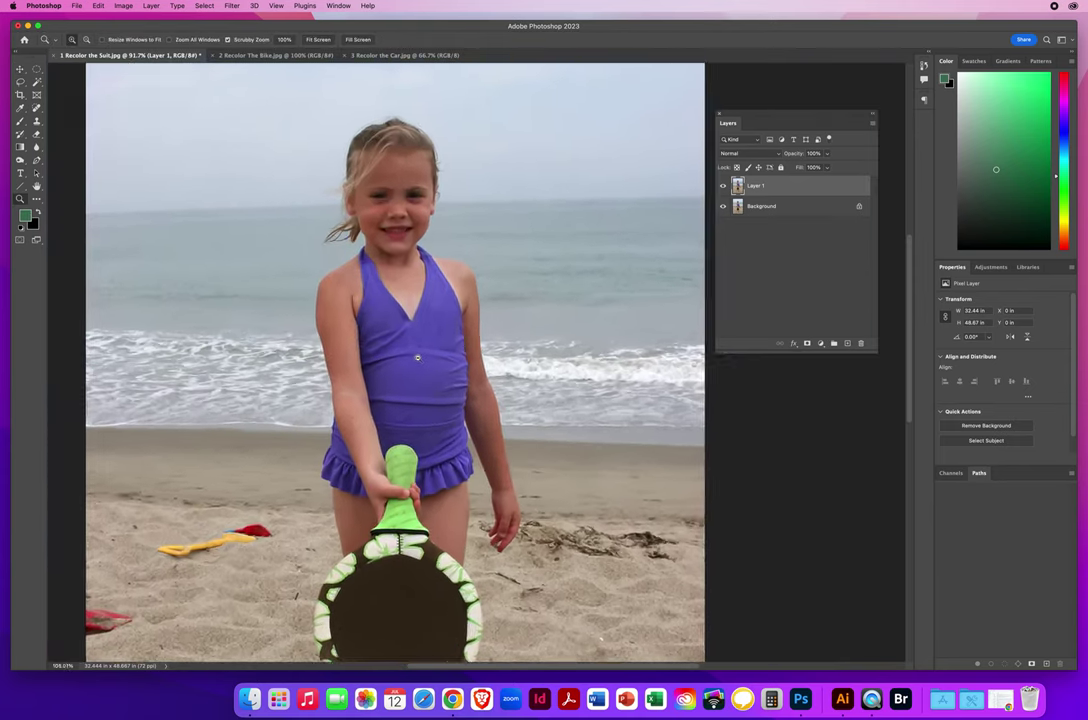
drag(431, 359, 475, 380)
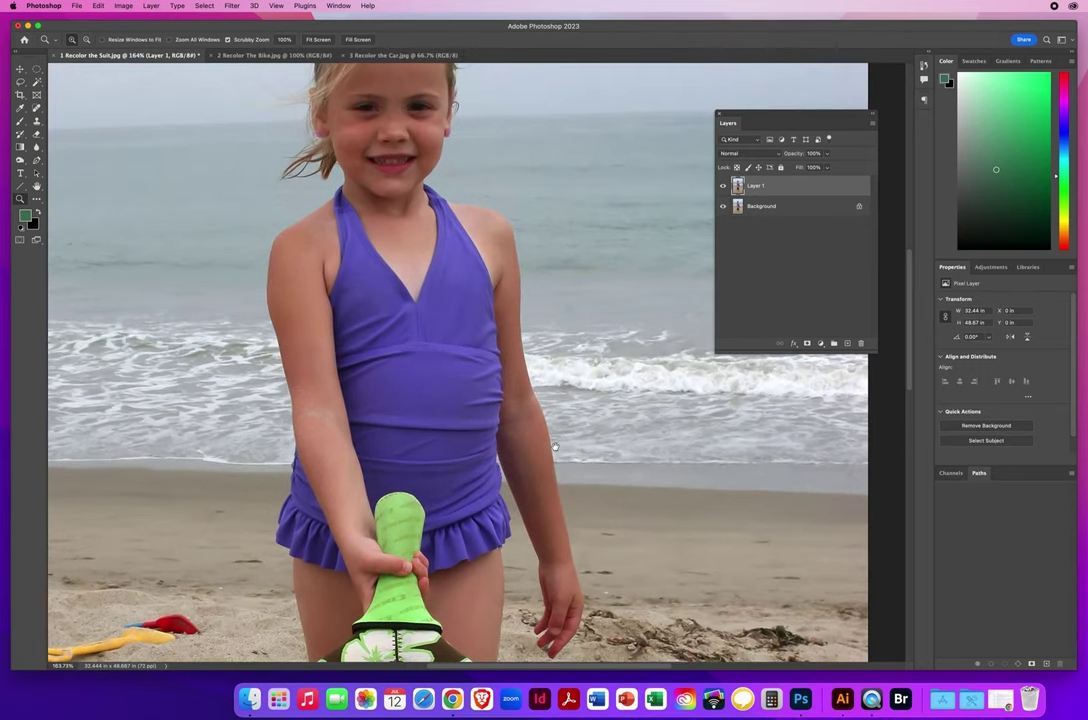
scroll(476, 388, right, 3)
scroll(476, 388, down, 1)
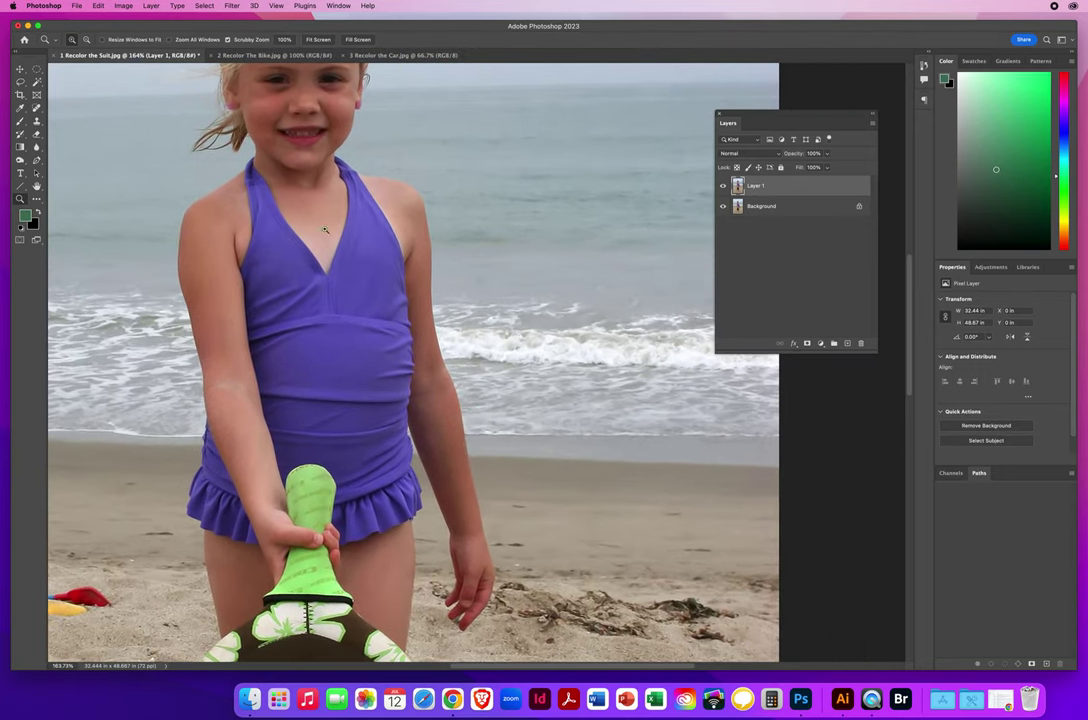
click(124, 7)
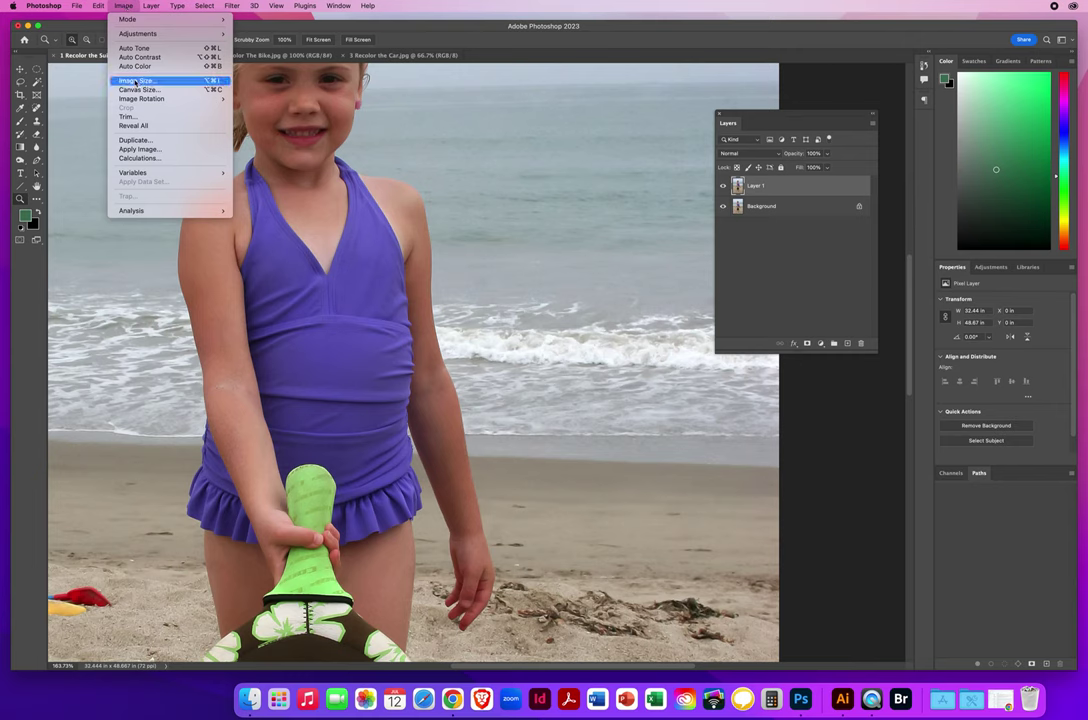
mouse_move(132, 36)
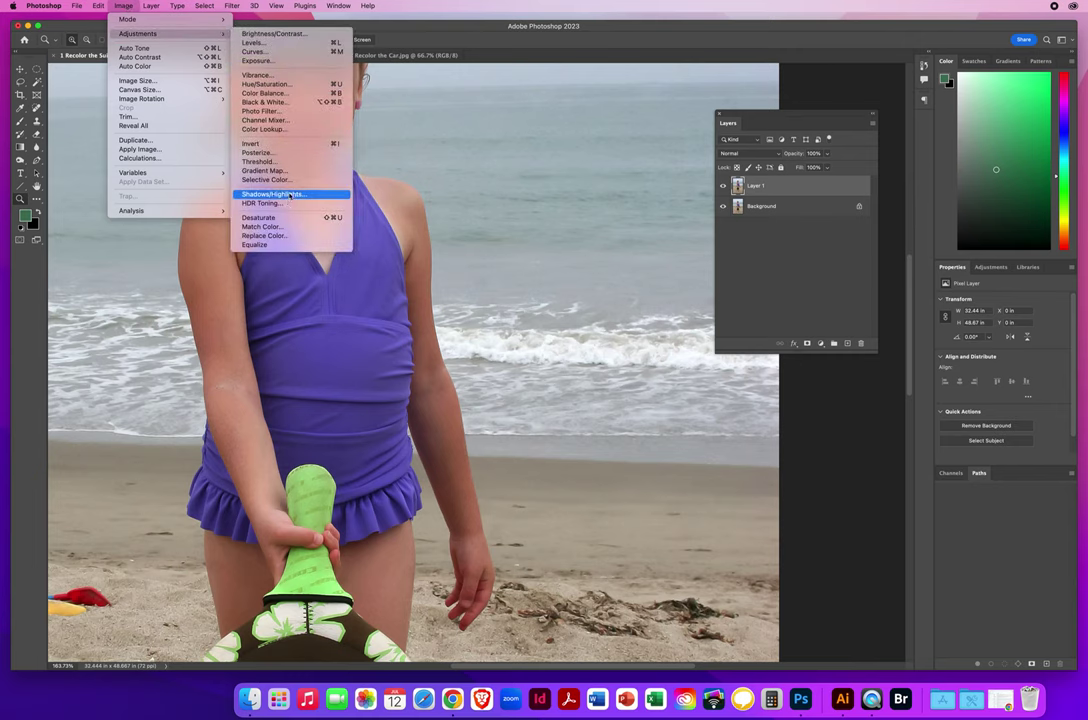
click(262, 236)
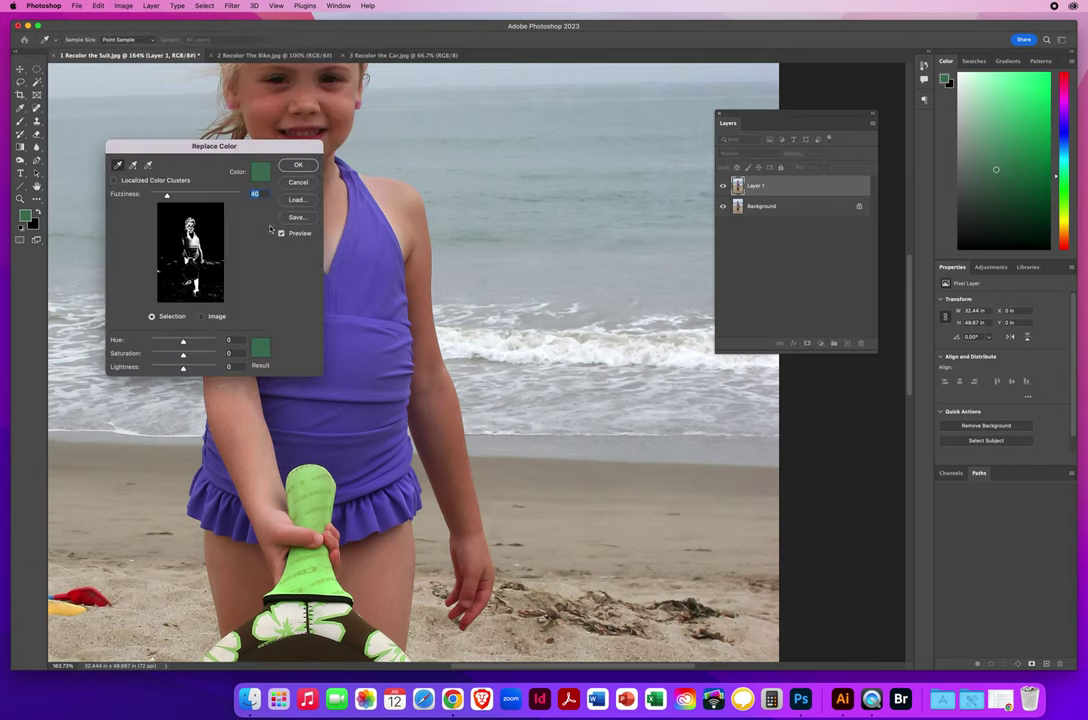
drag(183, 123, 581, 122)
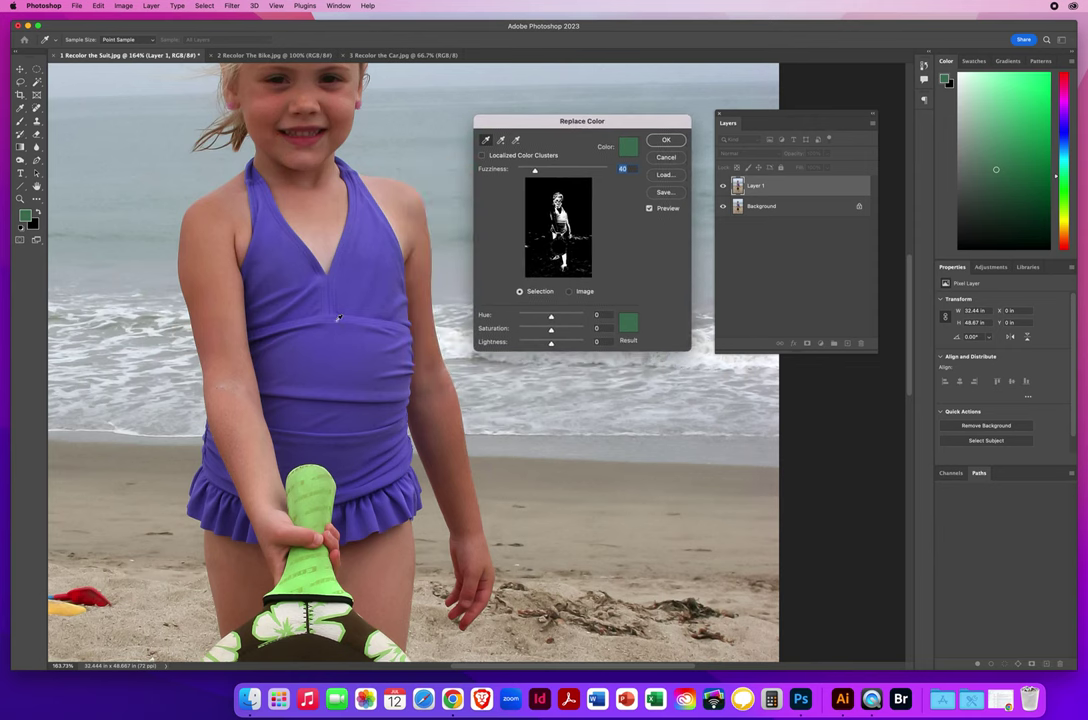
click(332, 340)
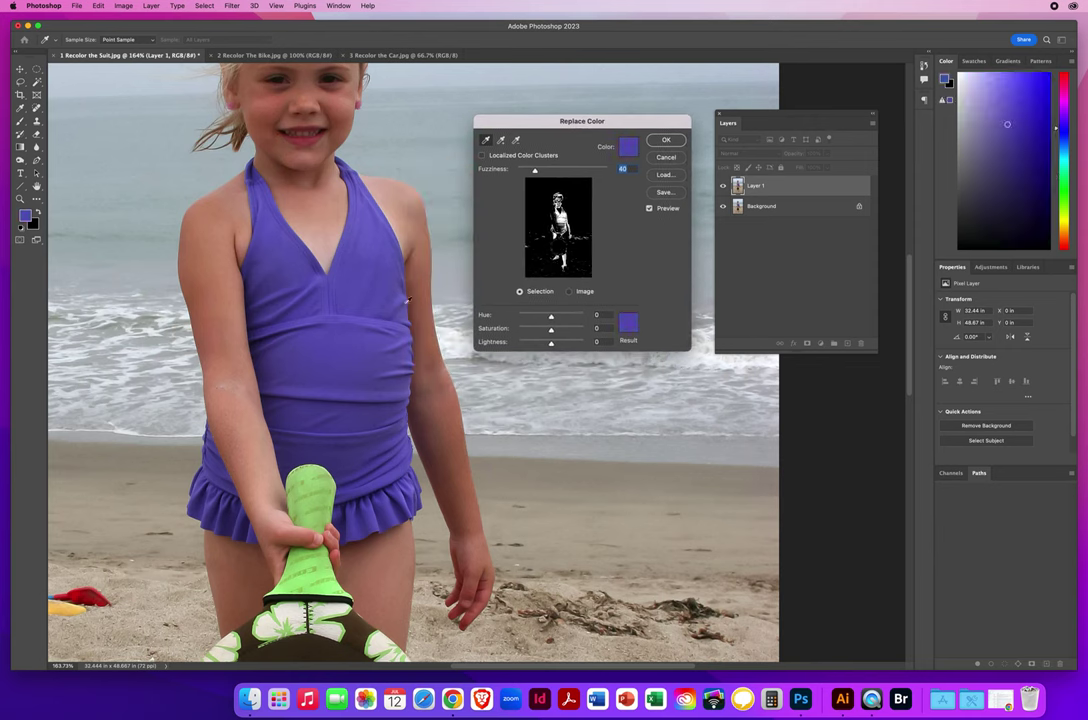
- Add another purple shade near the swimsuit's side to the color selection and set the replacement hue to -111
click(502, 141)
drag(401, 312, 397, 323)
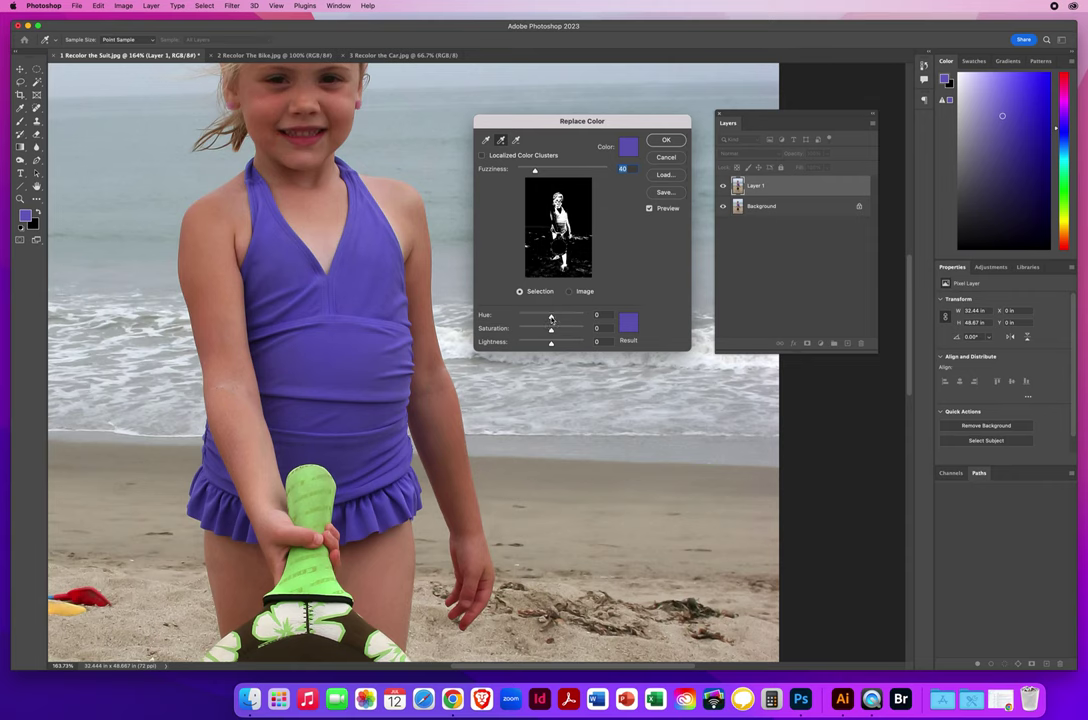
drag(551, 316, 531, 318)
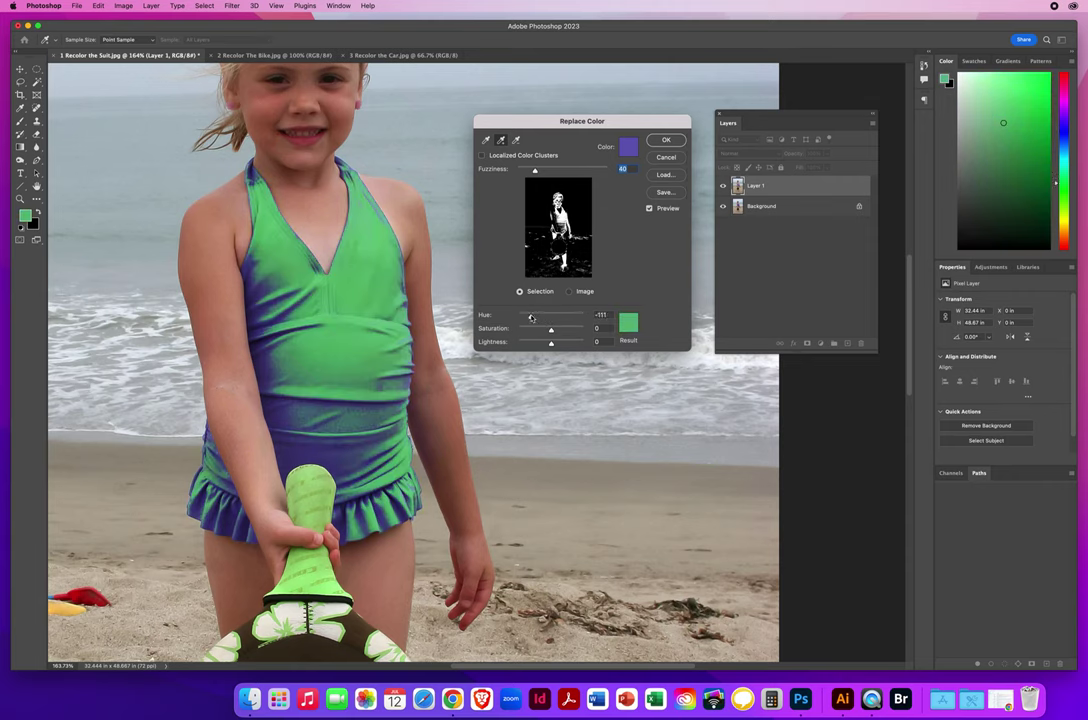
drag(531, 318, 530, 318)
- Add the remaining darker and edge shades of the swimsuit to the replaced range and apply the Replace Color adjustment
click(226, 236)
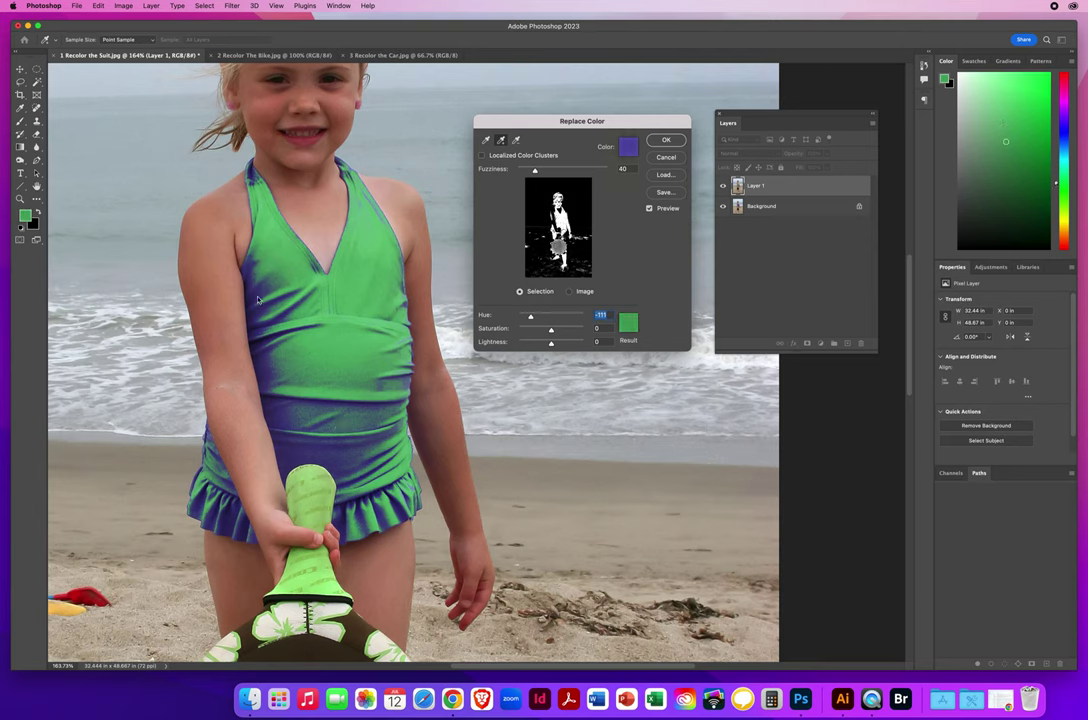
click(266, 374)
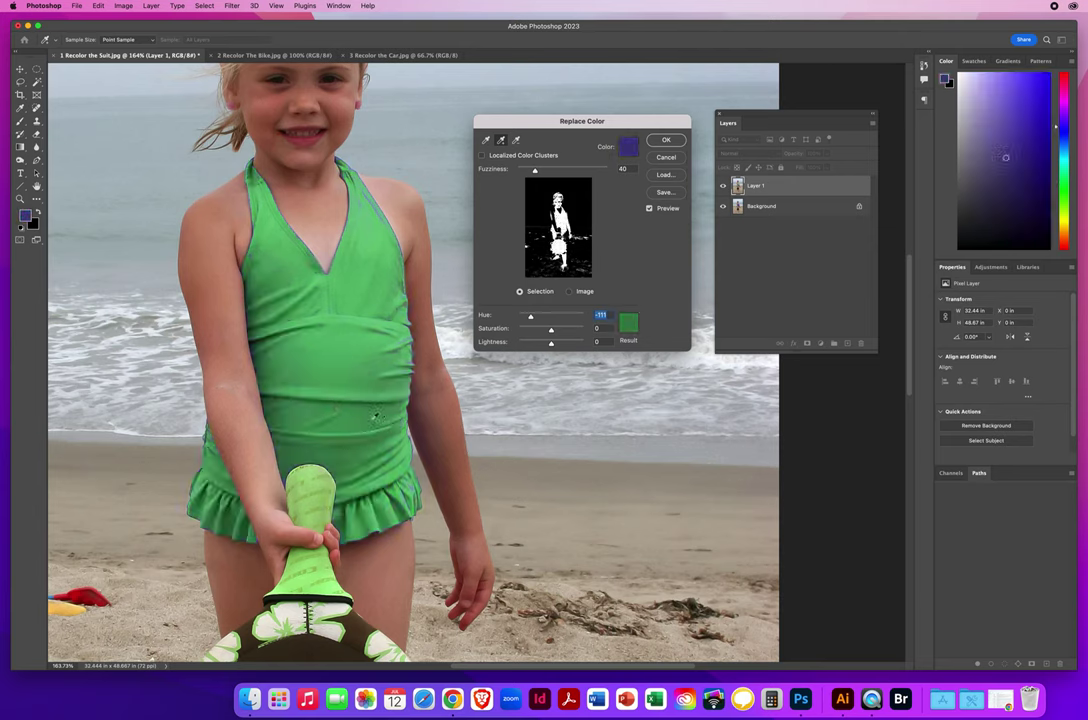
click(226, 342)
click(387, 505)
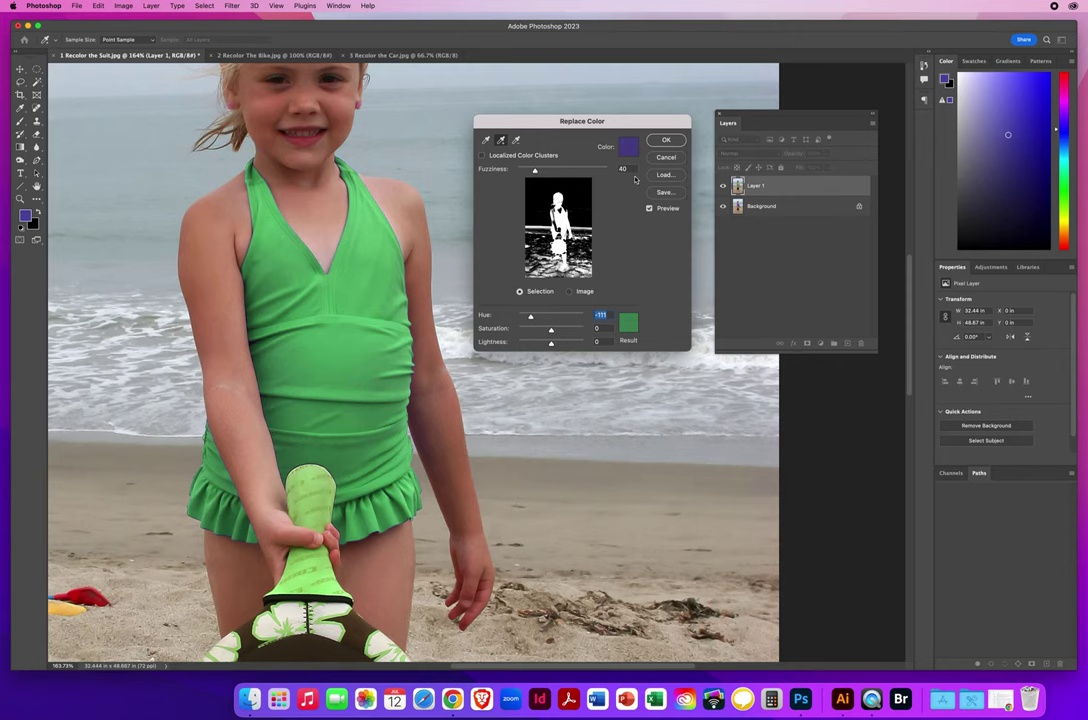
click(662, 144)
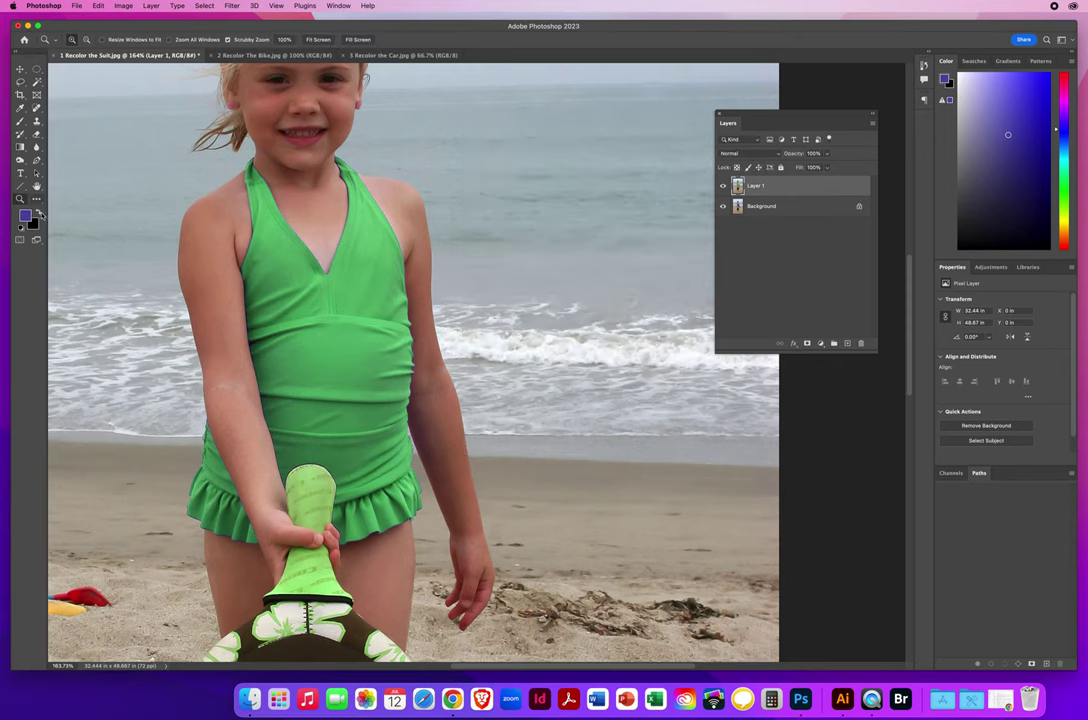
- Inspect the recolored swimsuit in close-up and in the whole photo, comparing it with the original by toggling Layer 1's visibility
drag(313, 380, 279, 380)
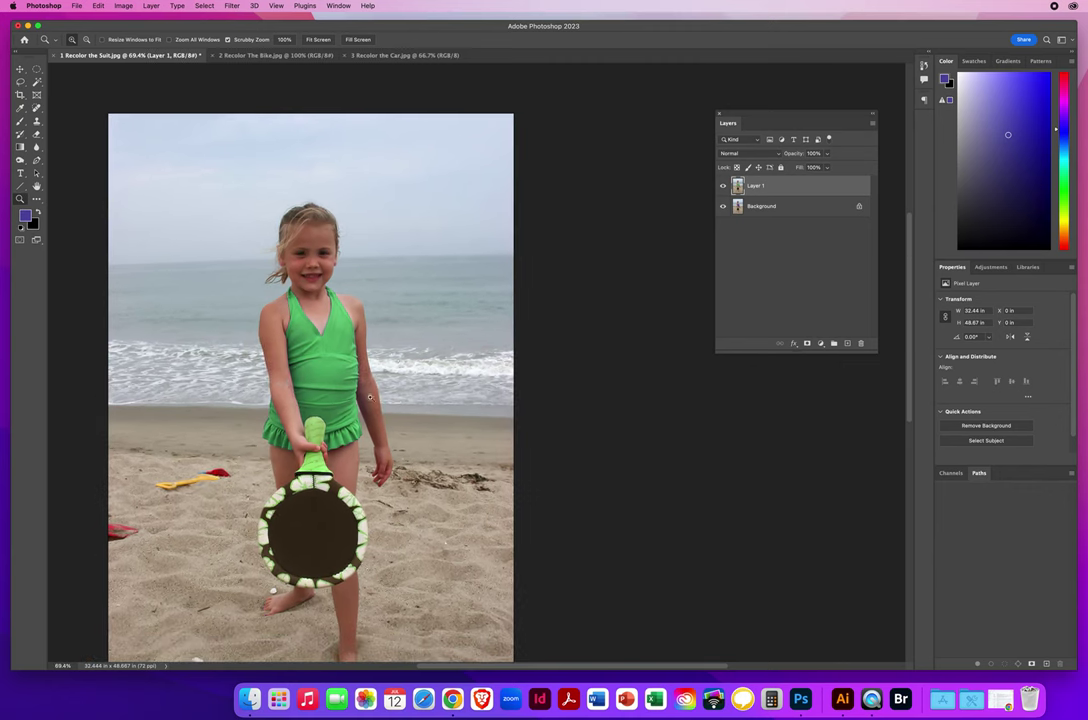
drag(427, 420, 463, 354)
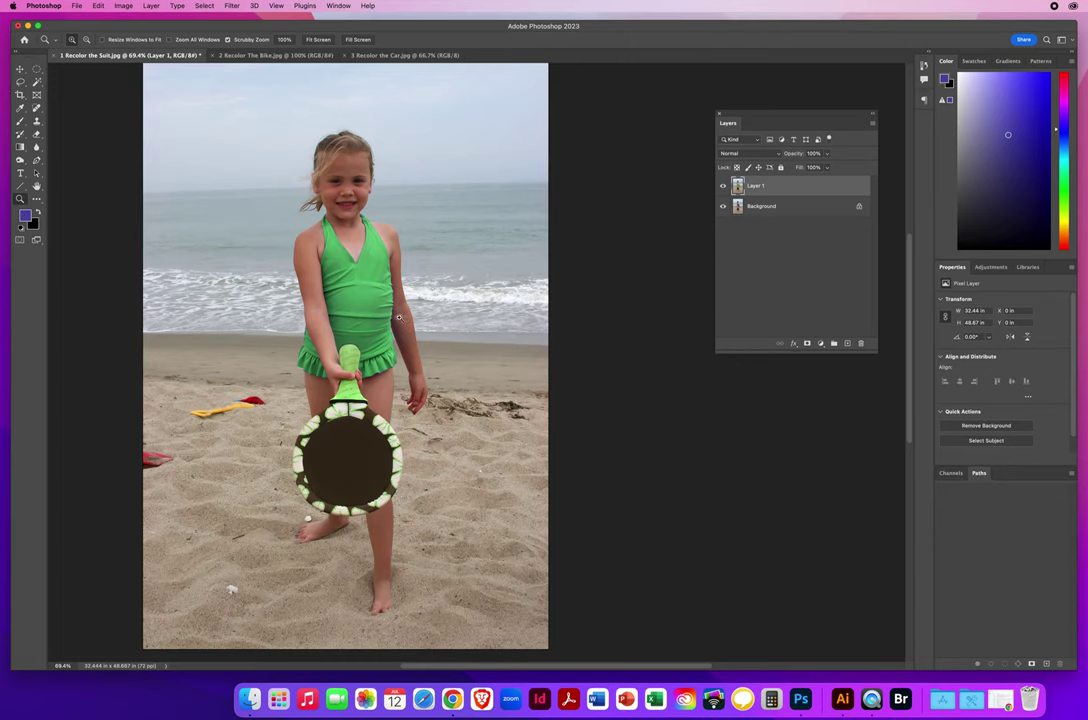
drag(408, 338, 437, 318)
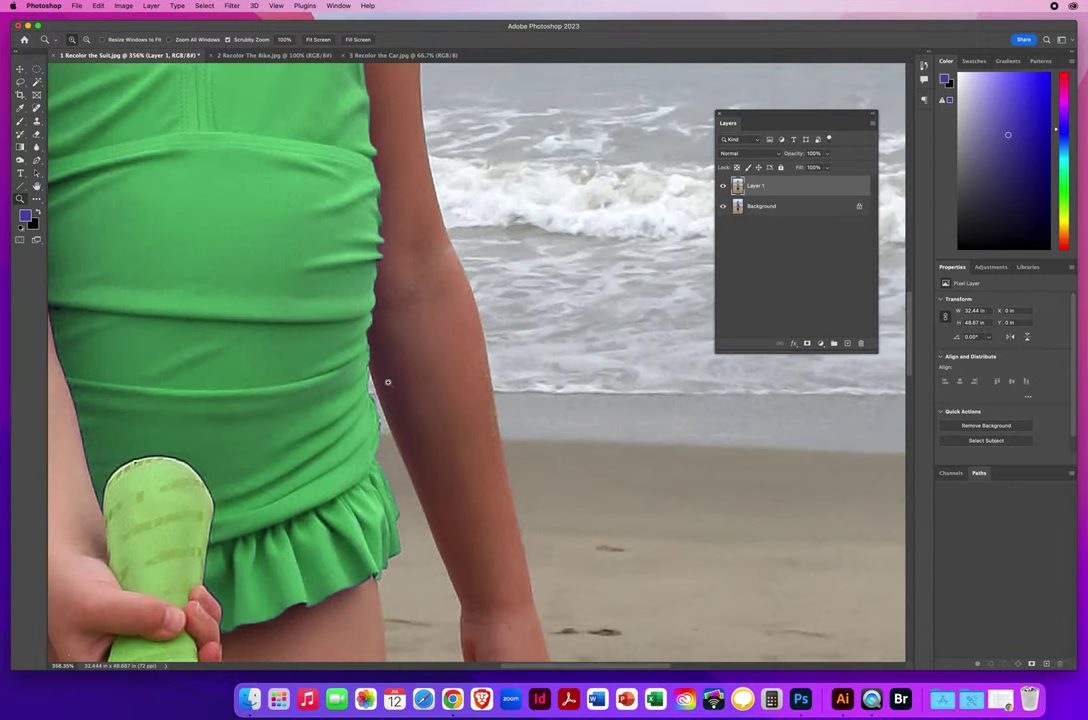
click(723, 186)
click(724, 187)
scroll(379, 355, down, 3)
drag(379, 355, 331, 359)
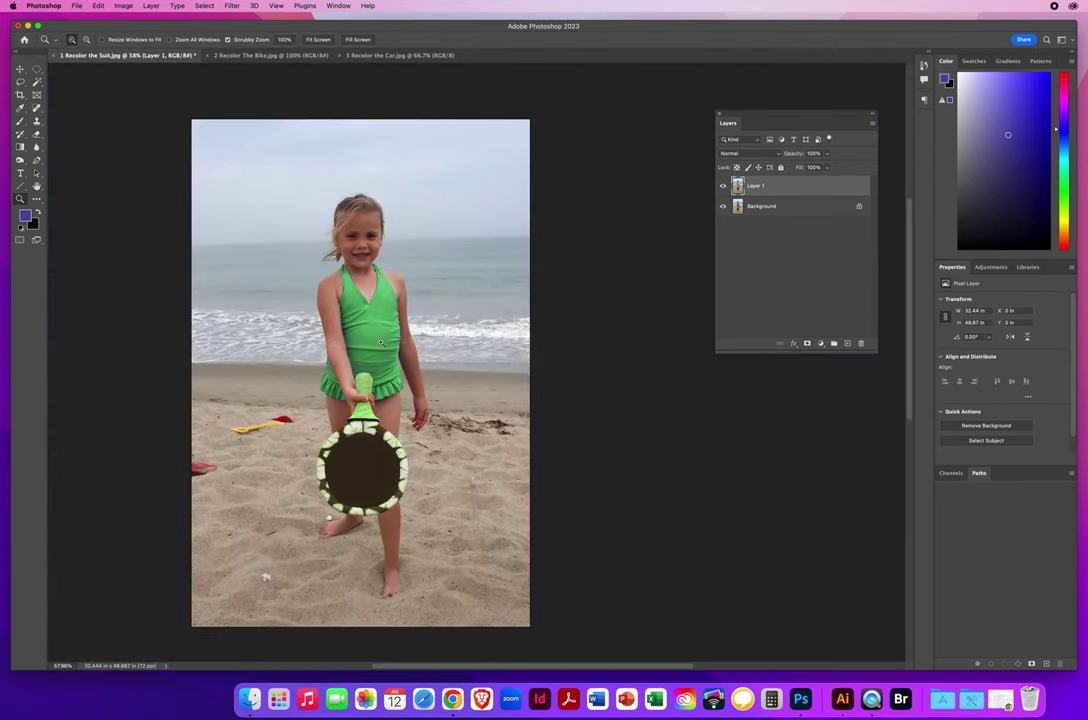
scroll(397, 368, up, 1)
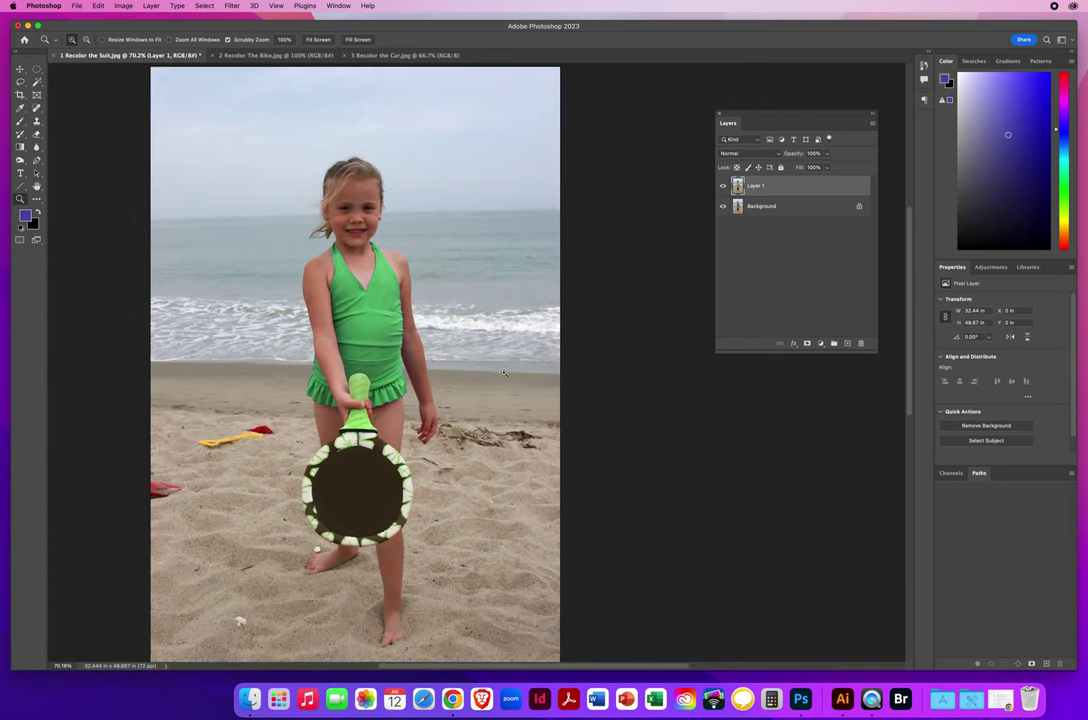
- Switch to the bike photo and duplicate its Background layer
key(v)
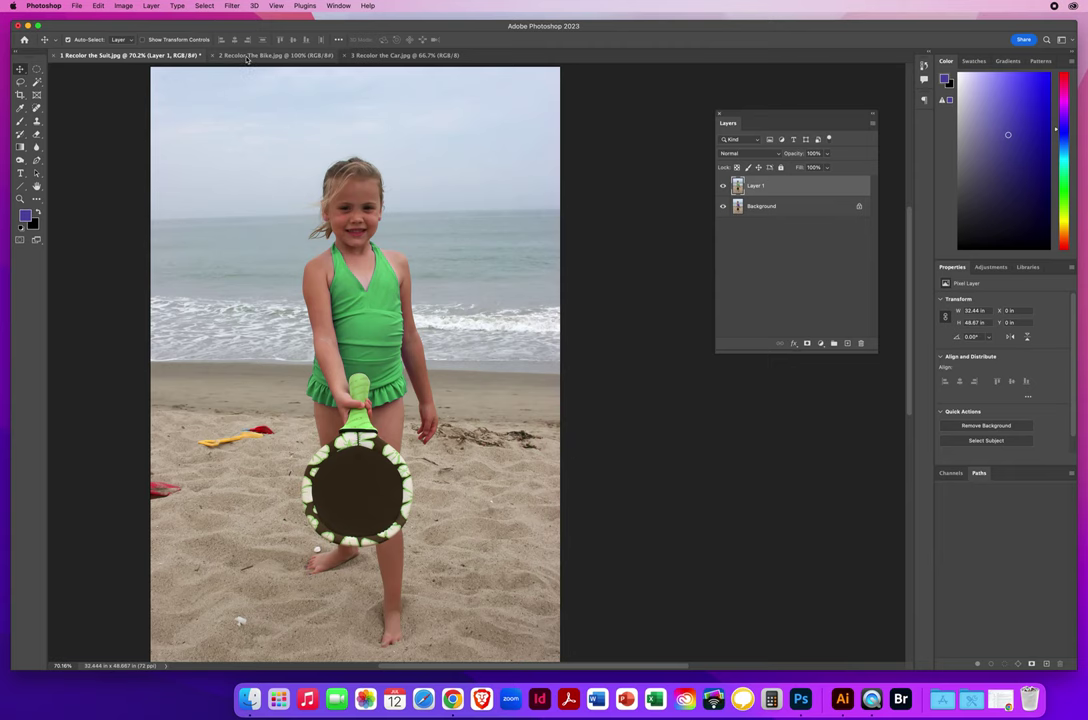
click(214, 55)
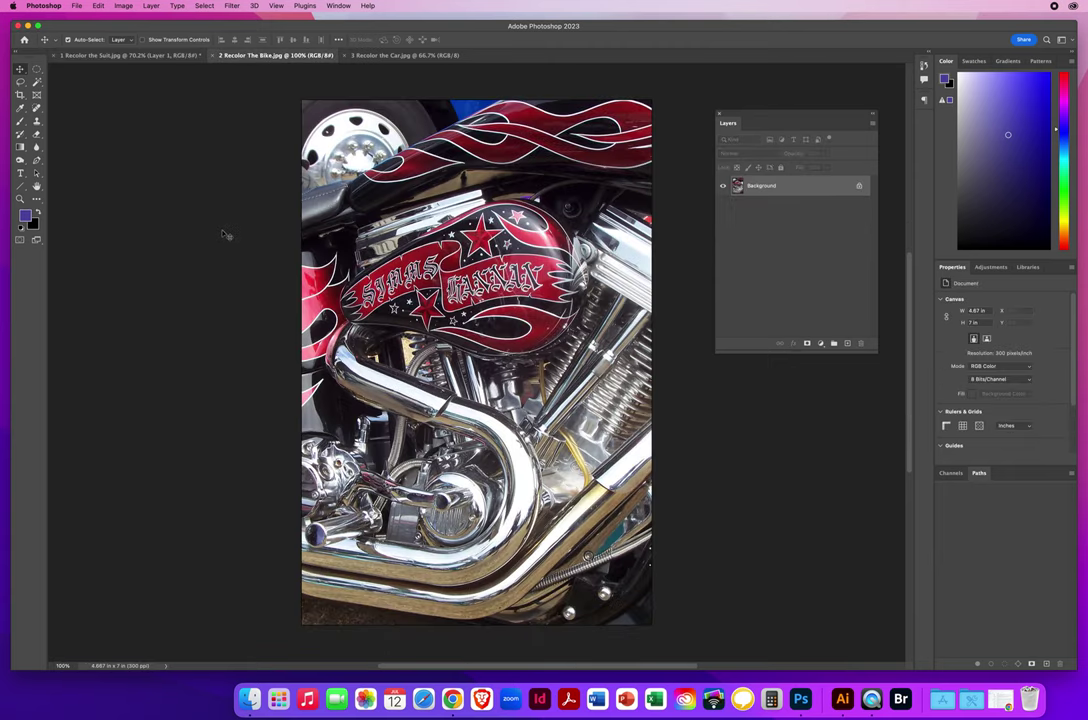
key(super+j)
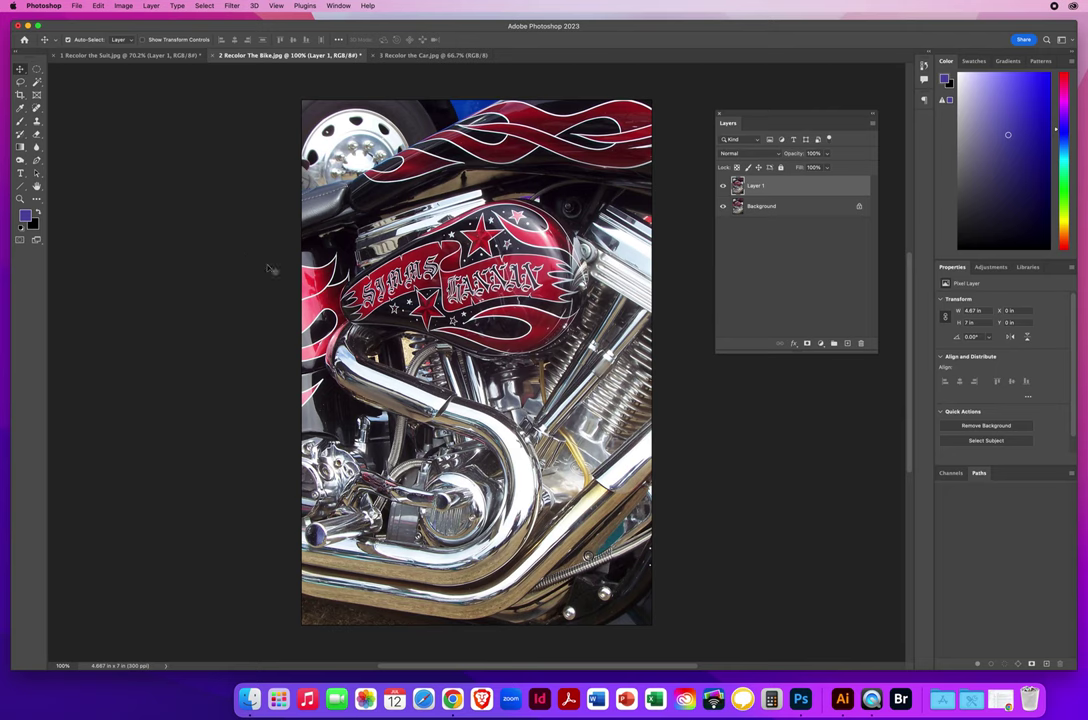
- Start Replace Color on the bike's duplicate layer and sample the red paint at the photo's left edge
click(123, 6)
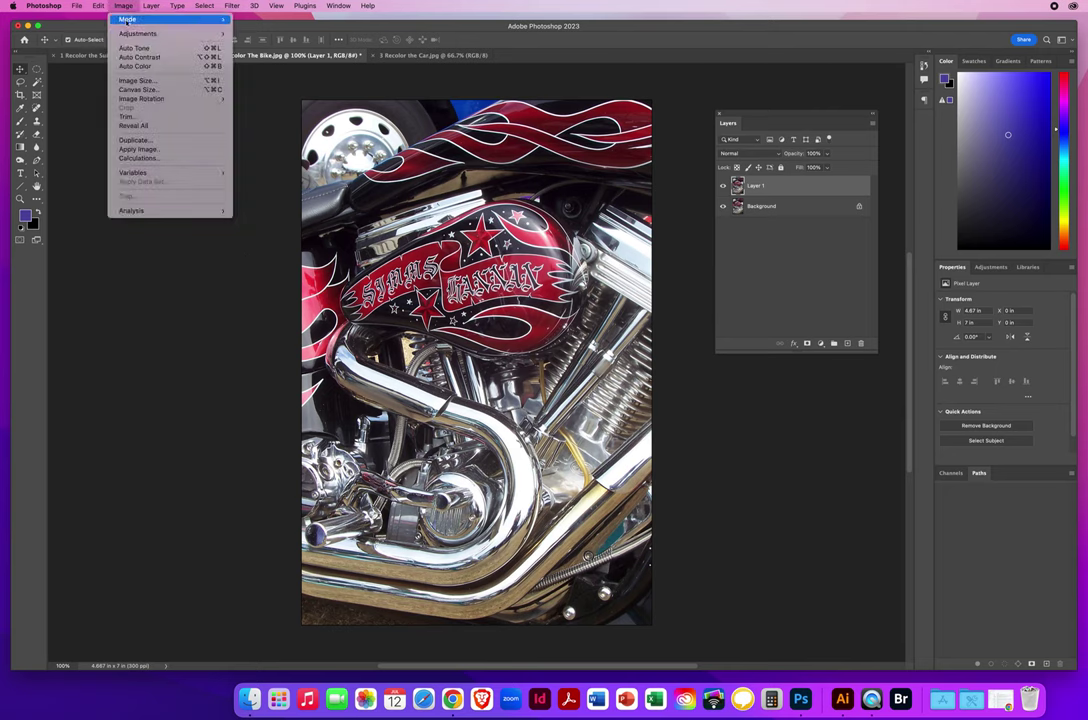
mouse_move(125, 35)
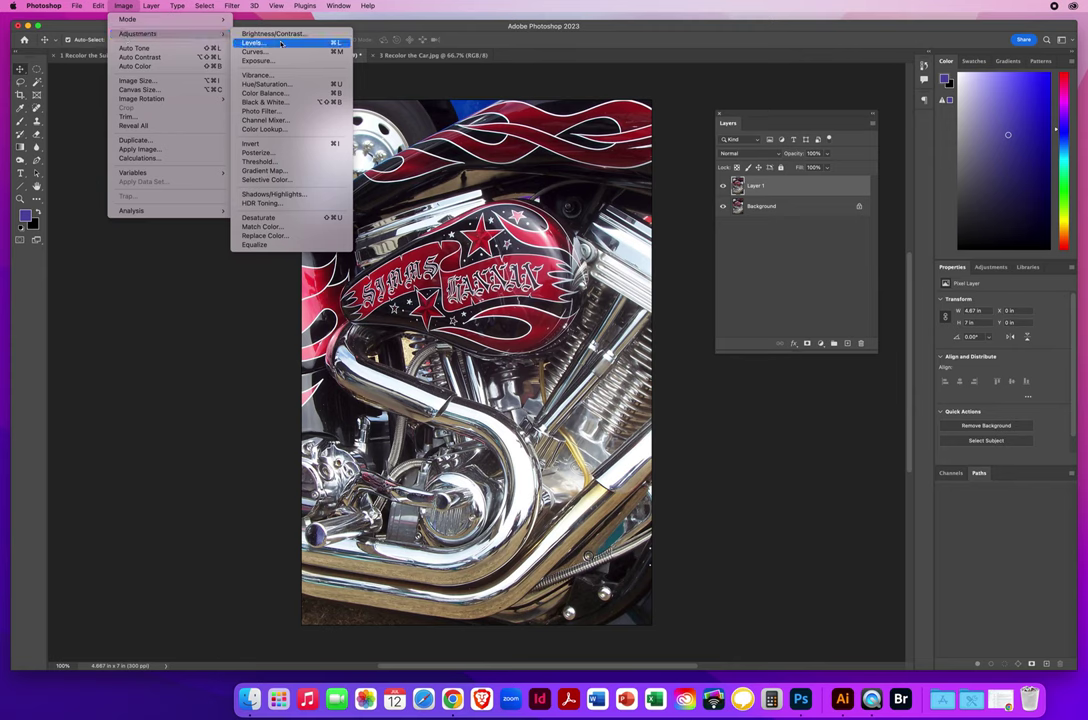
click(275, 236)
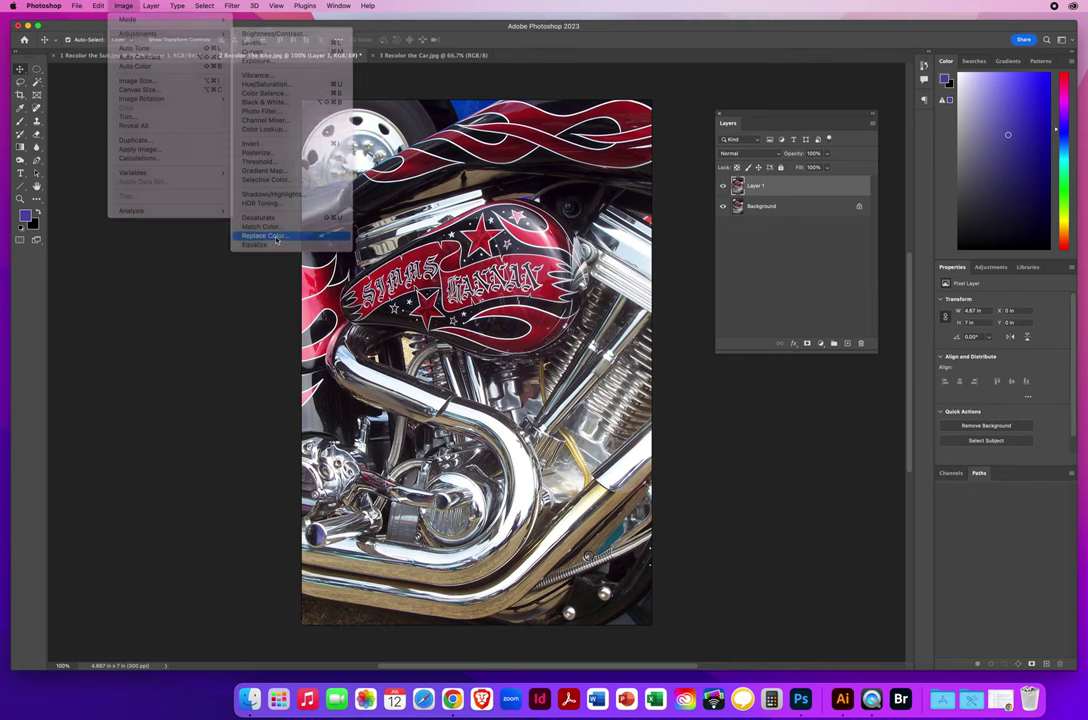
drag(535, 126, 121, 137)
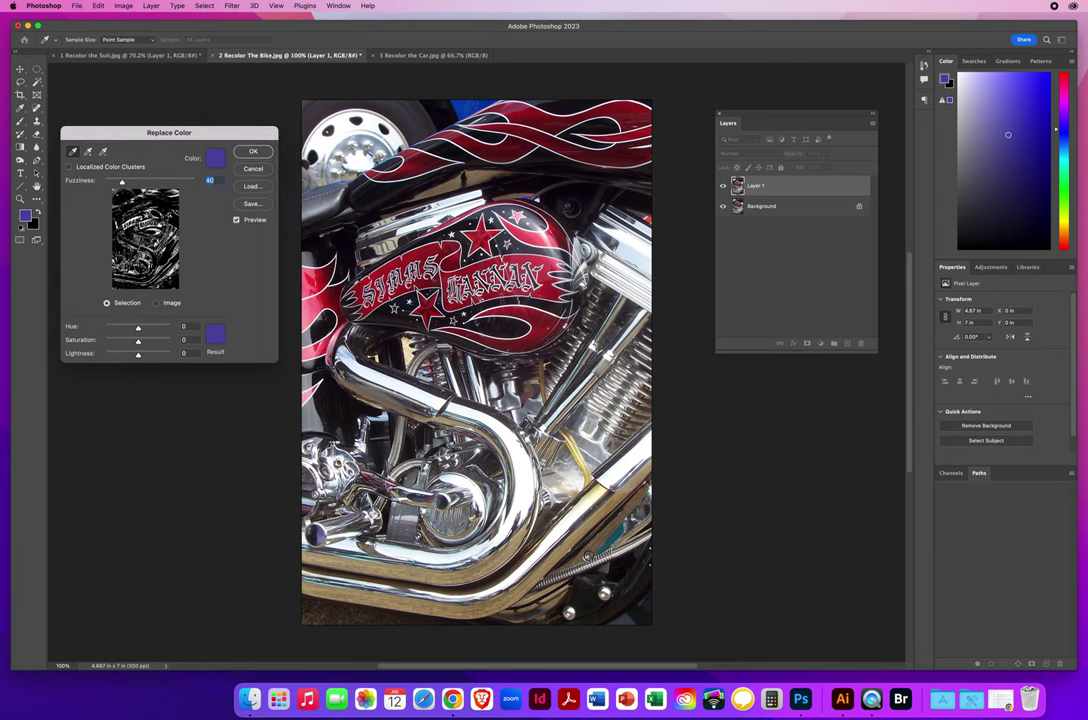
click(325, 298)
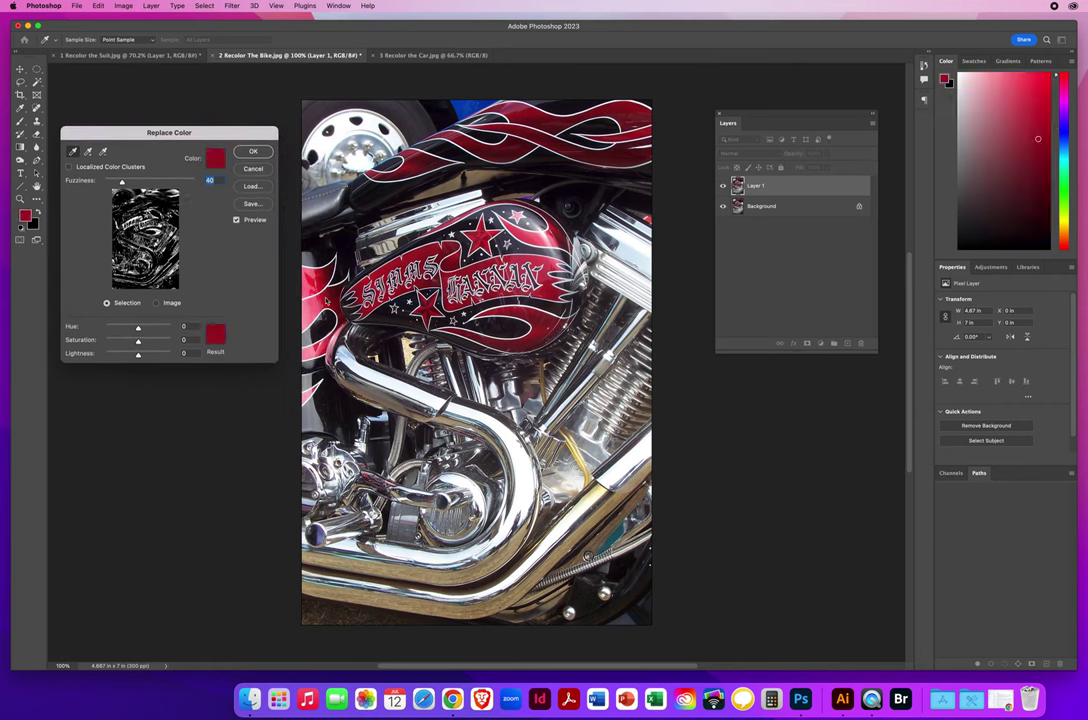
- Add the reds of the upper flames and the lighter paint shades at the photo's left edge to the color selection
click(88, 152)
click(467, 107)
click(450, 103)
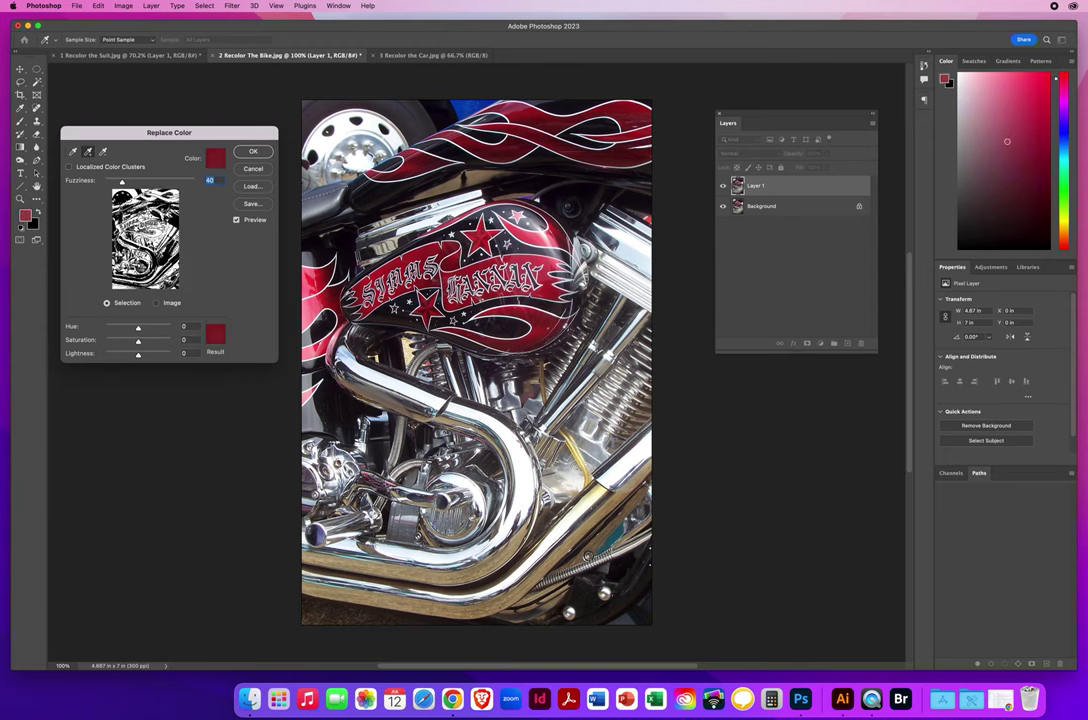
drag(319, 305, 320, 336)
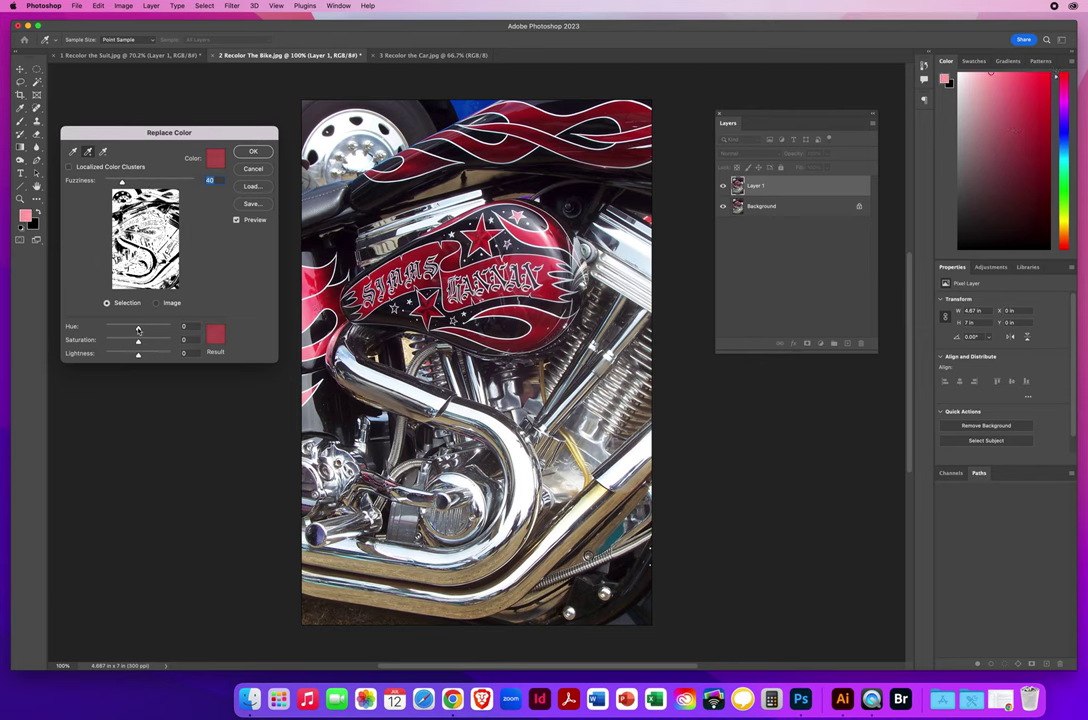
- Set the paint's replacement hue to -153 and add the leftover red highlight at the photo's left edge to the replaced range
drag(138, 330, 110, 330)
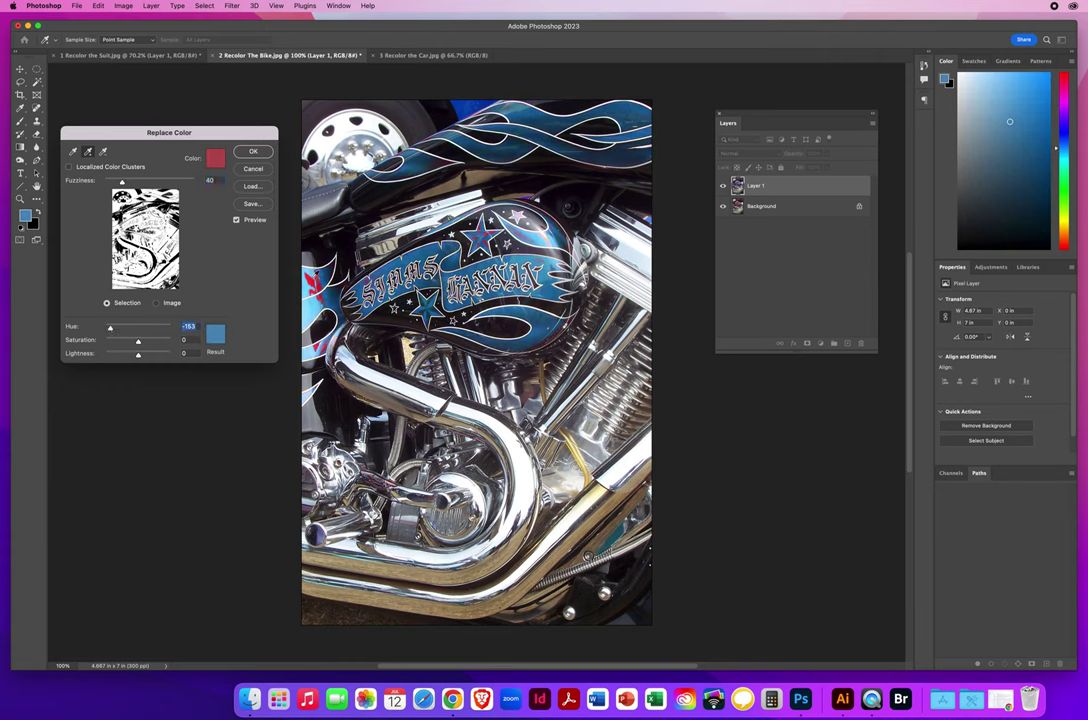
click(314, 284)
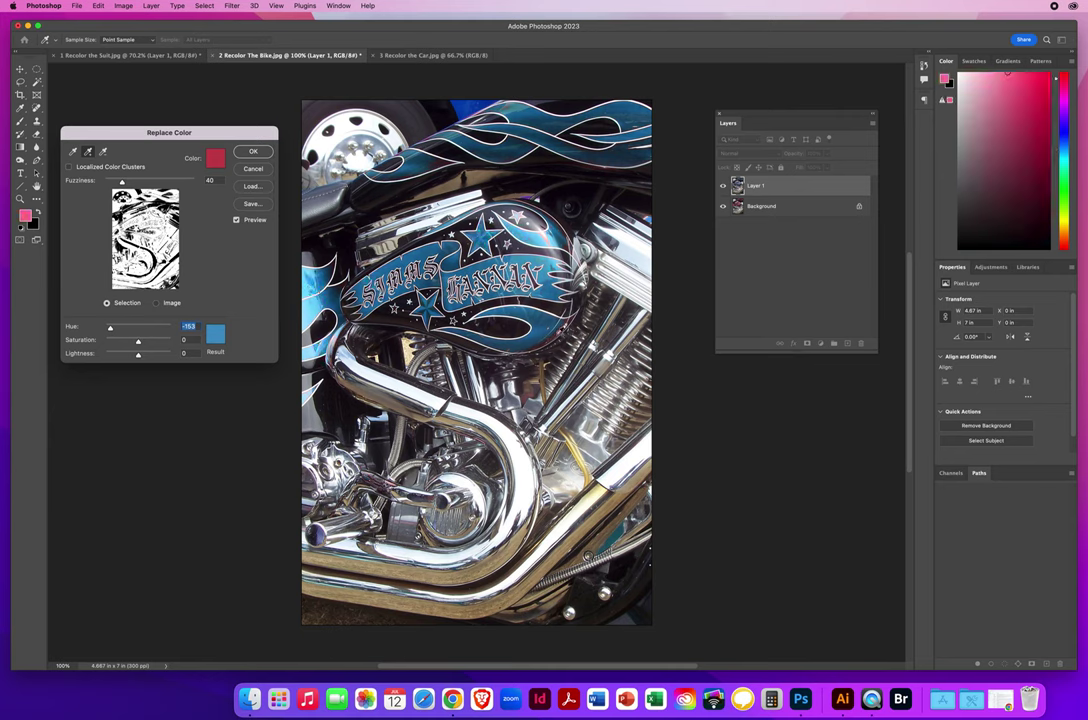
- Add paint shades from the tank's lower edge and the upper flames to the replaced range, and set the hue to -166
click(558, 342)
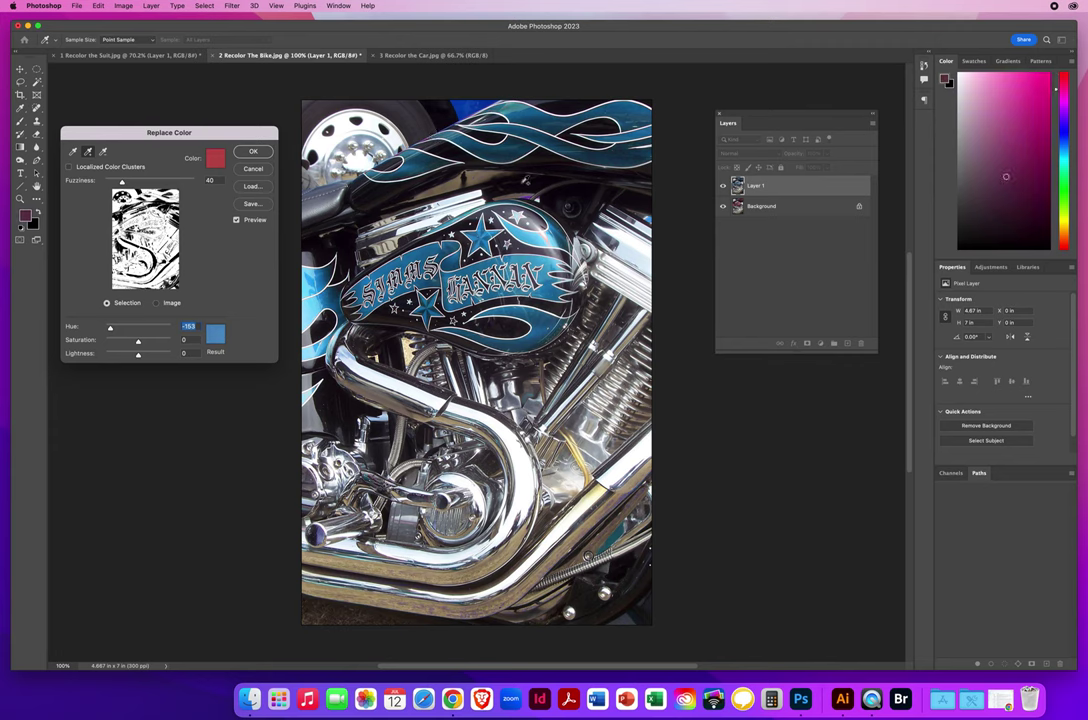
click(488, 145)
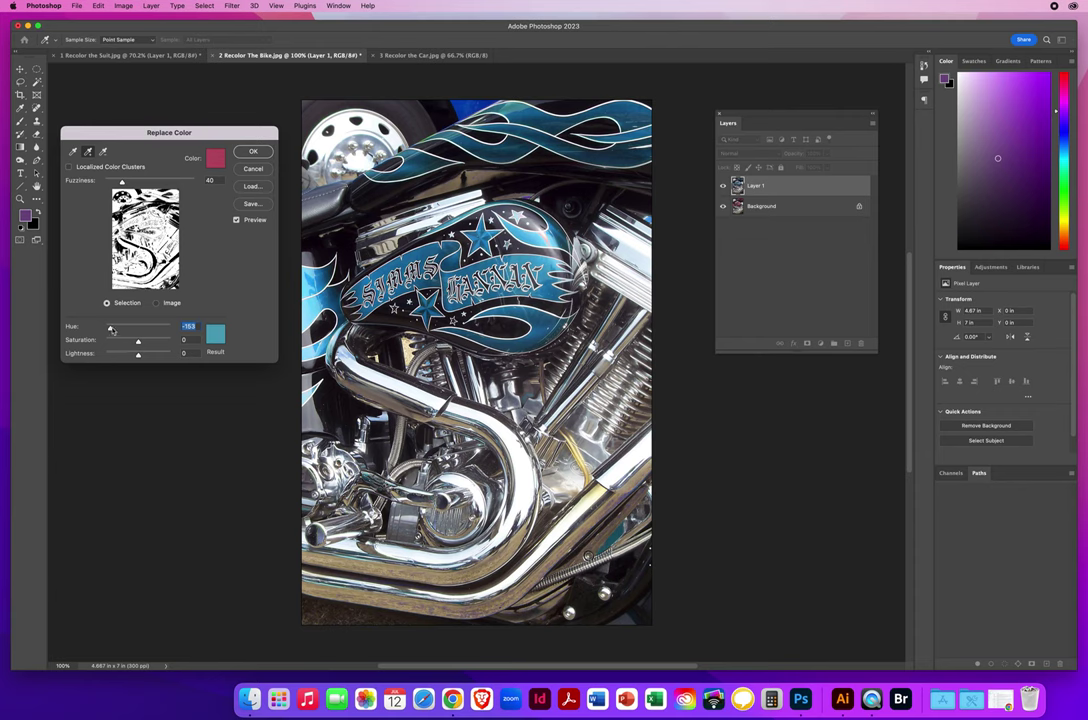
drag(110, 328, 108, 331)
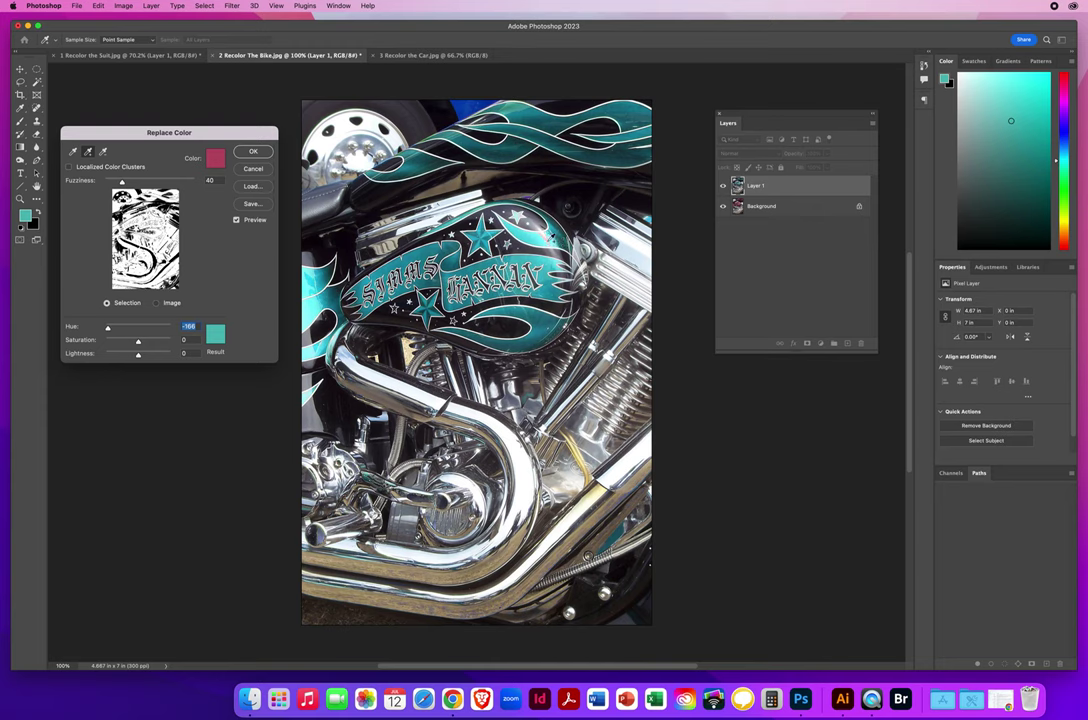
- Add the light pink highlight near the tank's right end to the replaced range and apply Replace Color
click(549, 237)
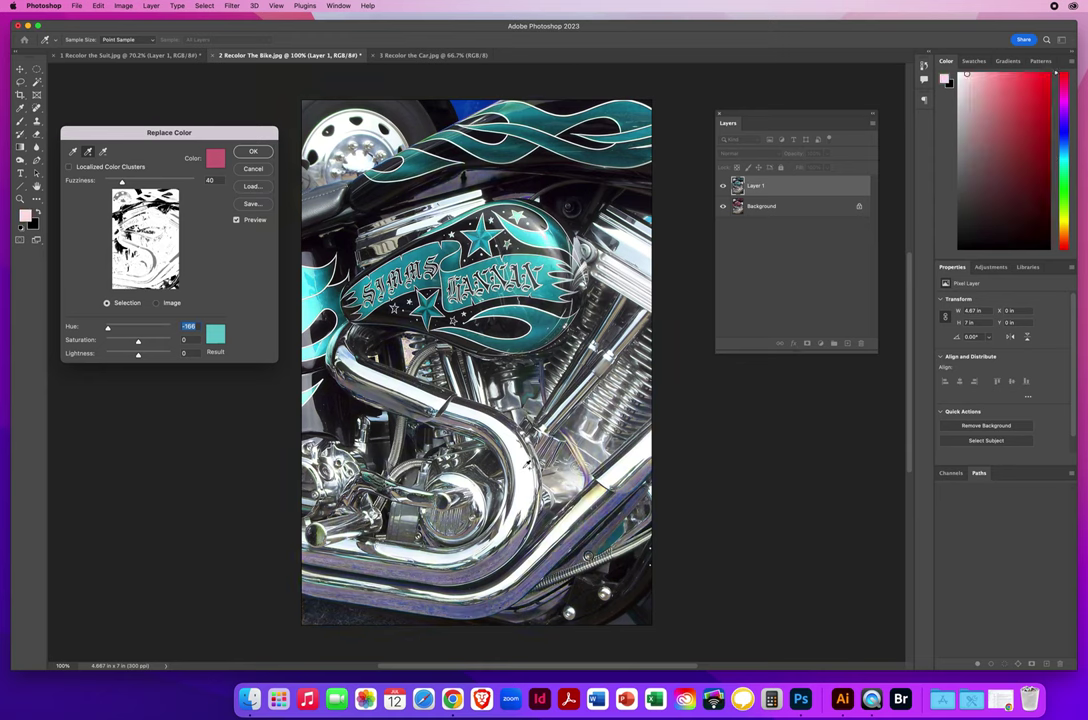
click(254, 152)
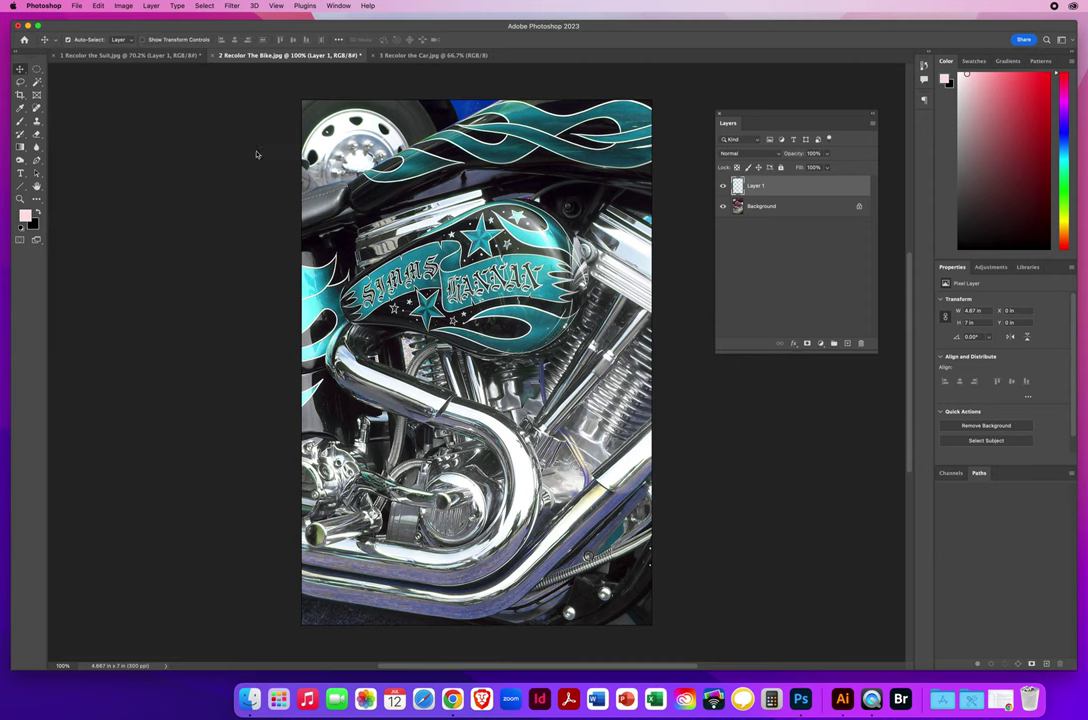
- Compare the recolored layer with the original photo, examining the chrome pipes, engine and yellow cable for unwanted color shifts
click(723, 187)
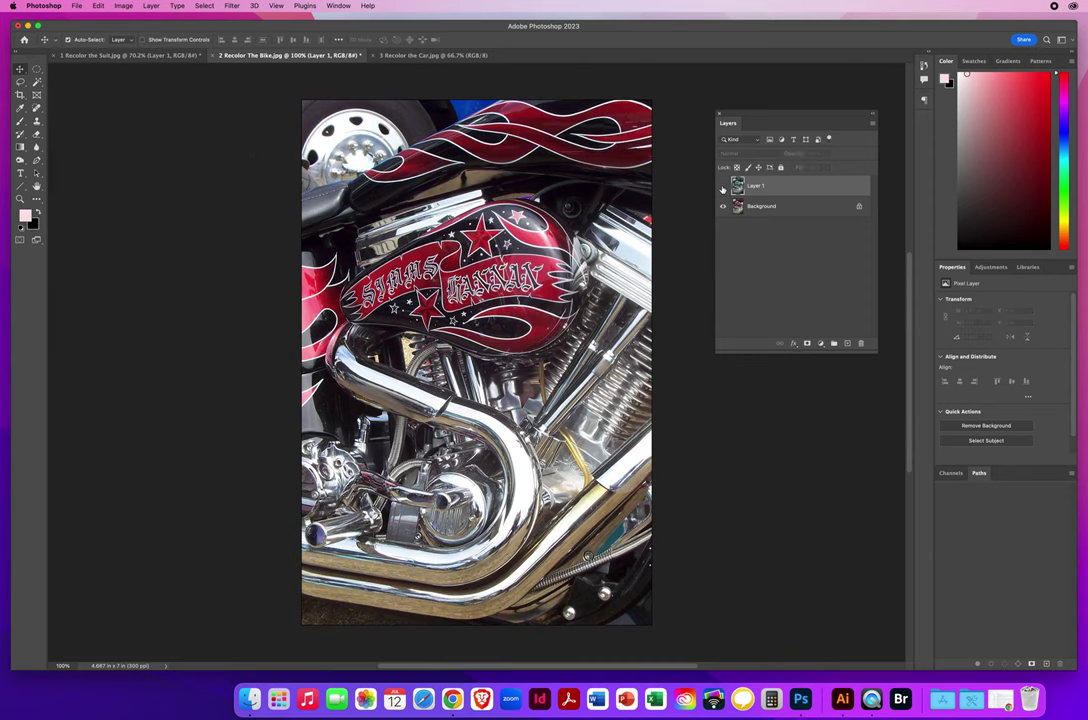
click(723, 187)
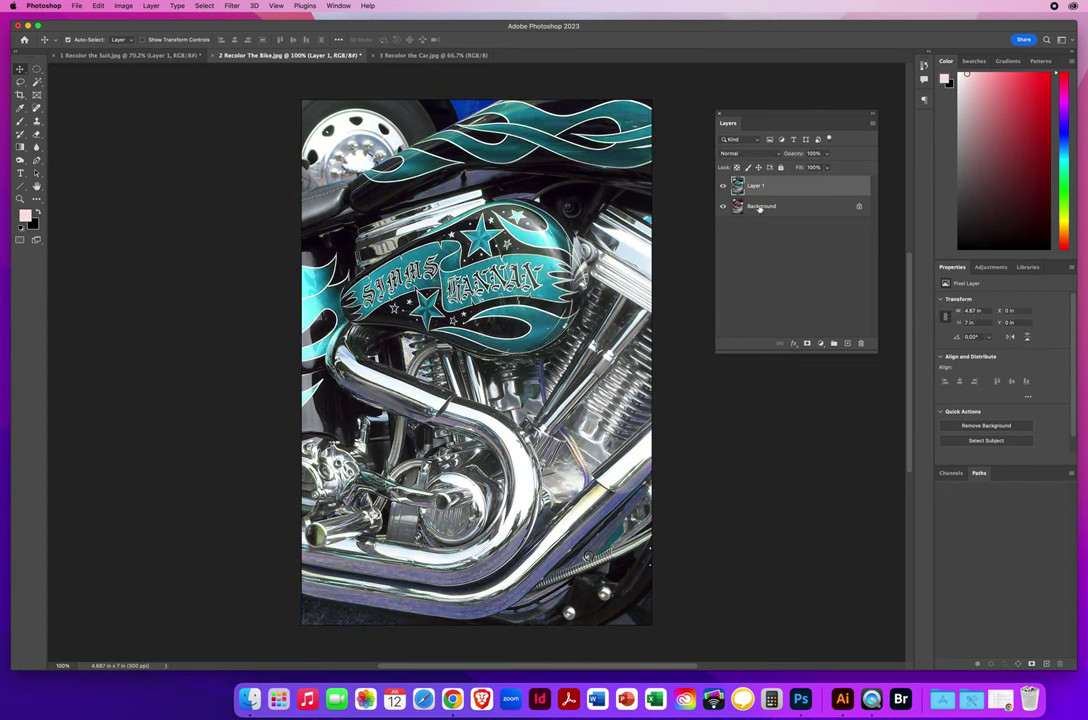
click(723, 188)
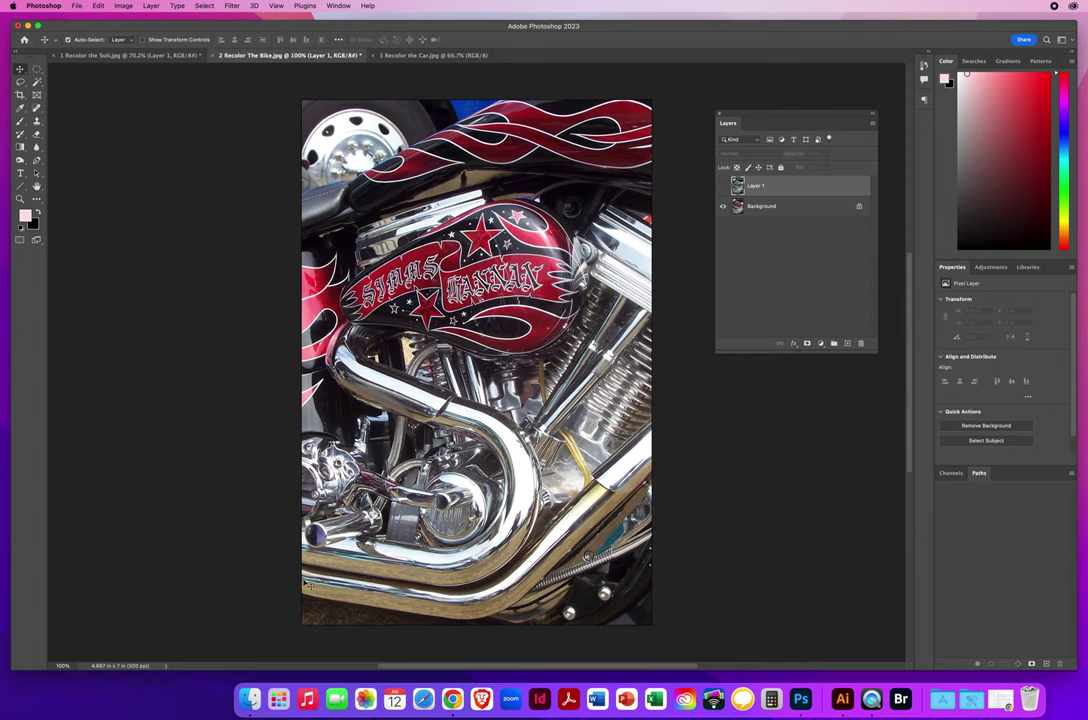
click(723, 188)
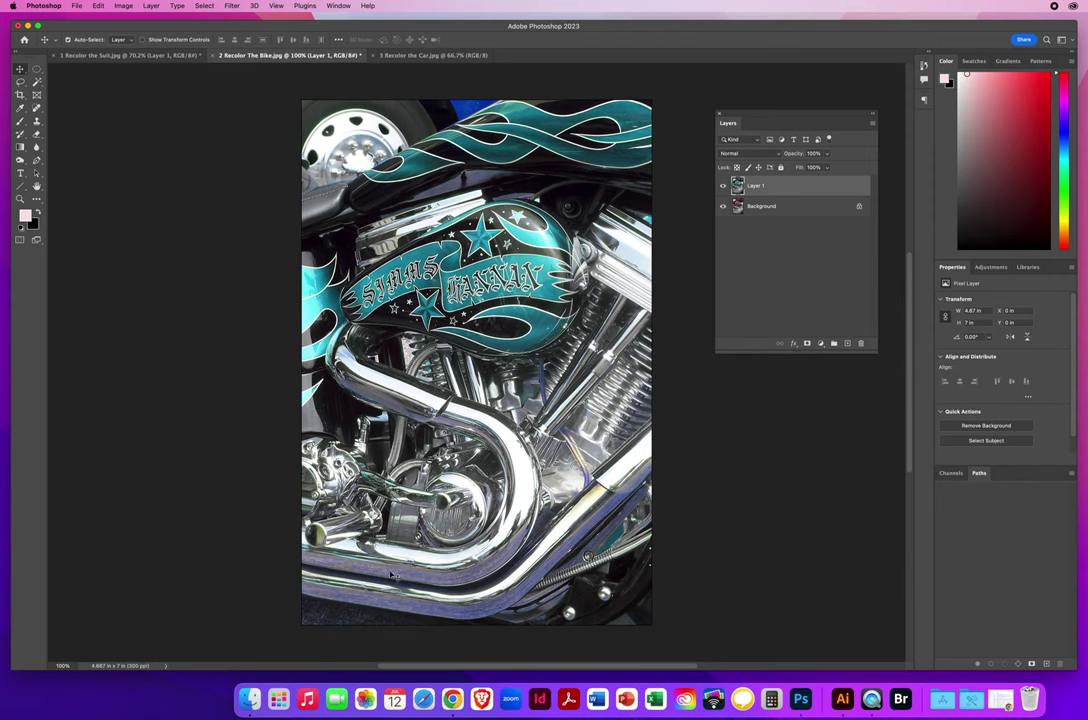
click(723, 188)
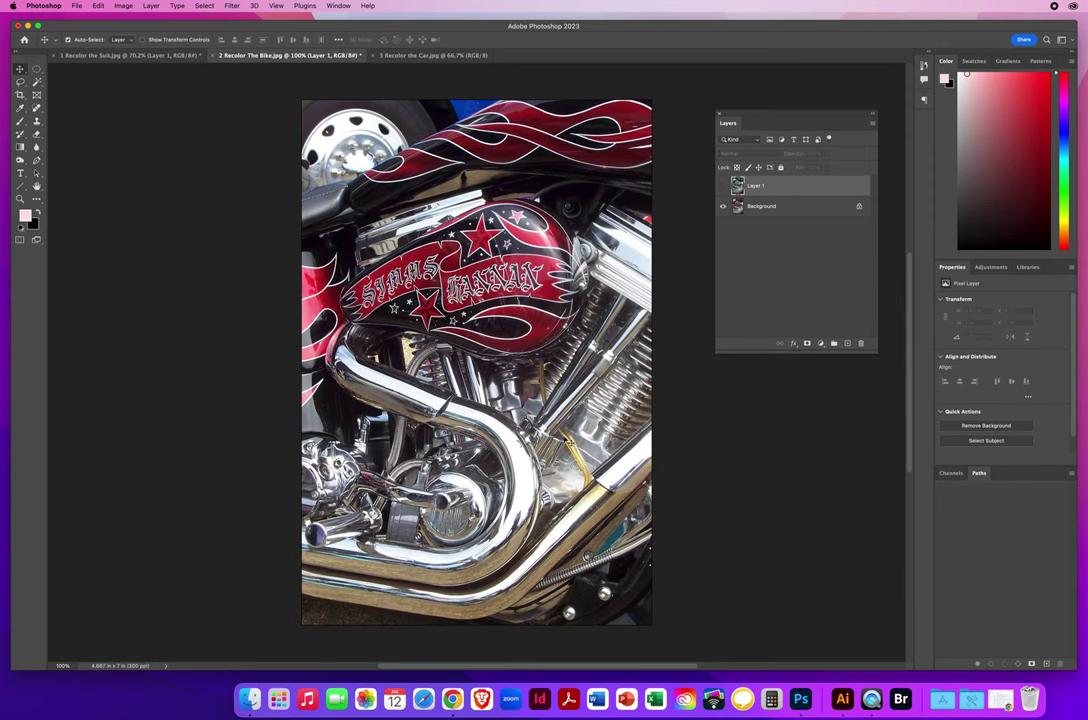
click(723, 186)
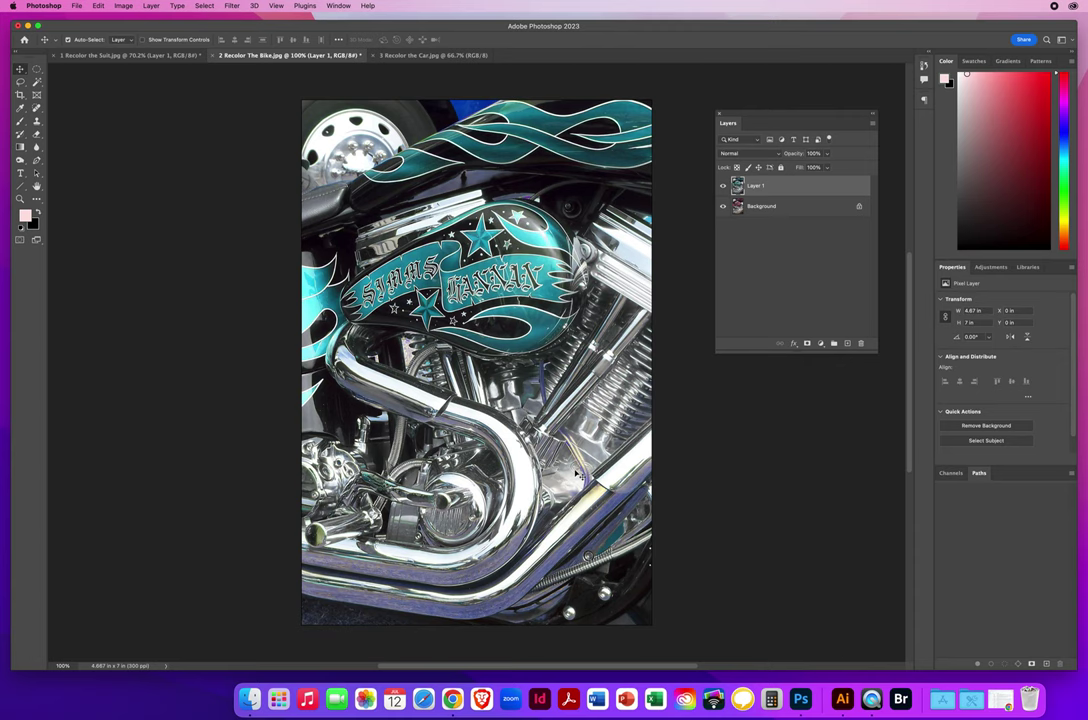
click(723, 187)
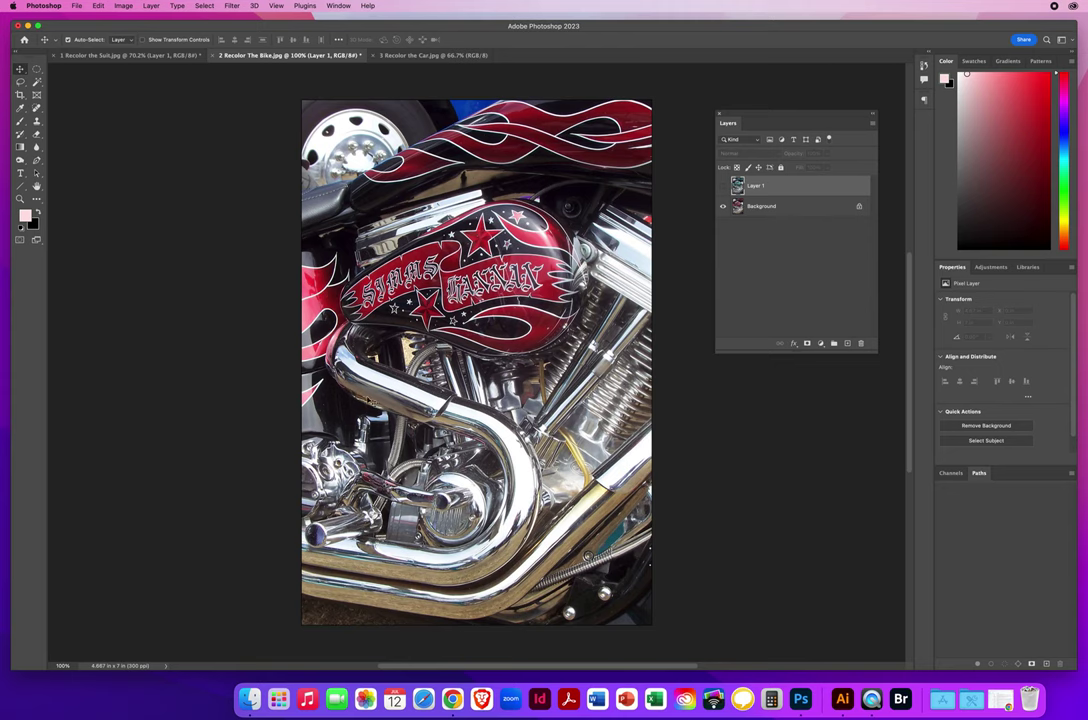
click(723, 187)
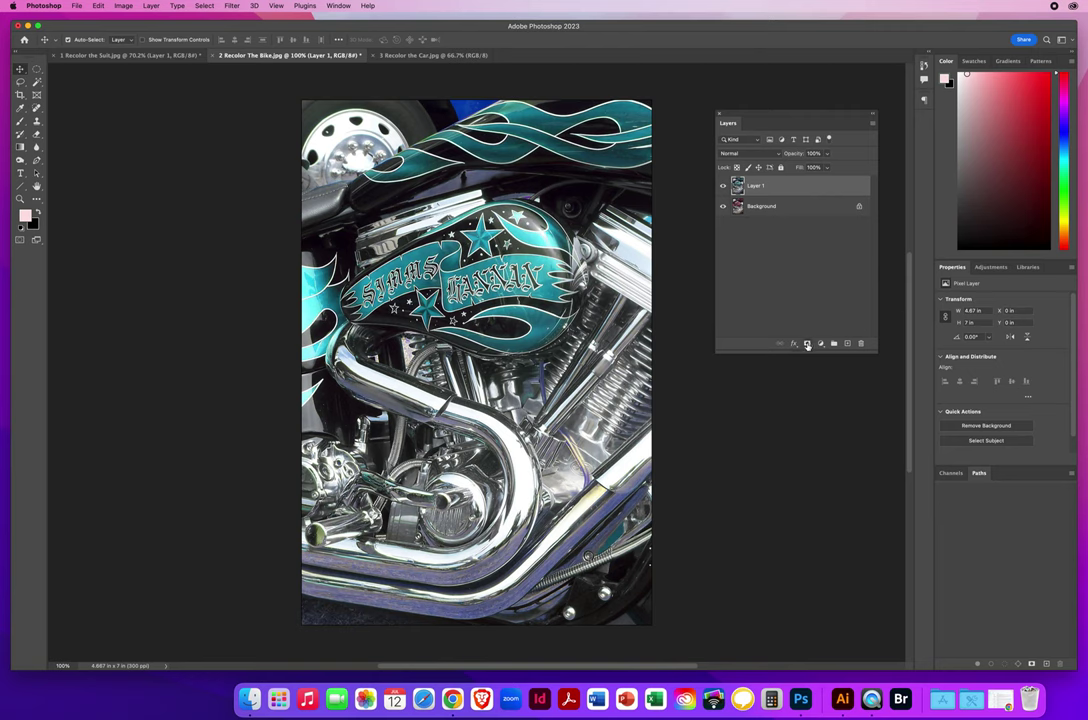
- Add a white layer mask to the recolored bike layer and ready the Brush tool with black as the foreground color
click(808, 344)
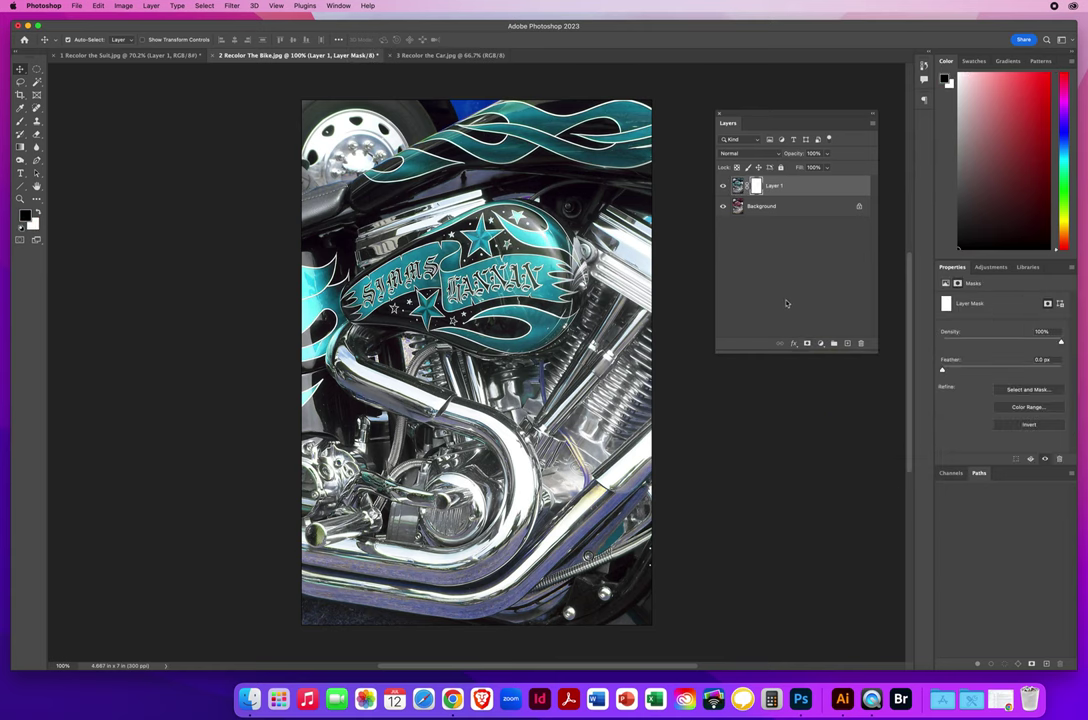
key(x)
key(x)
click(20, 119)
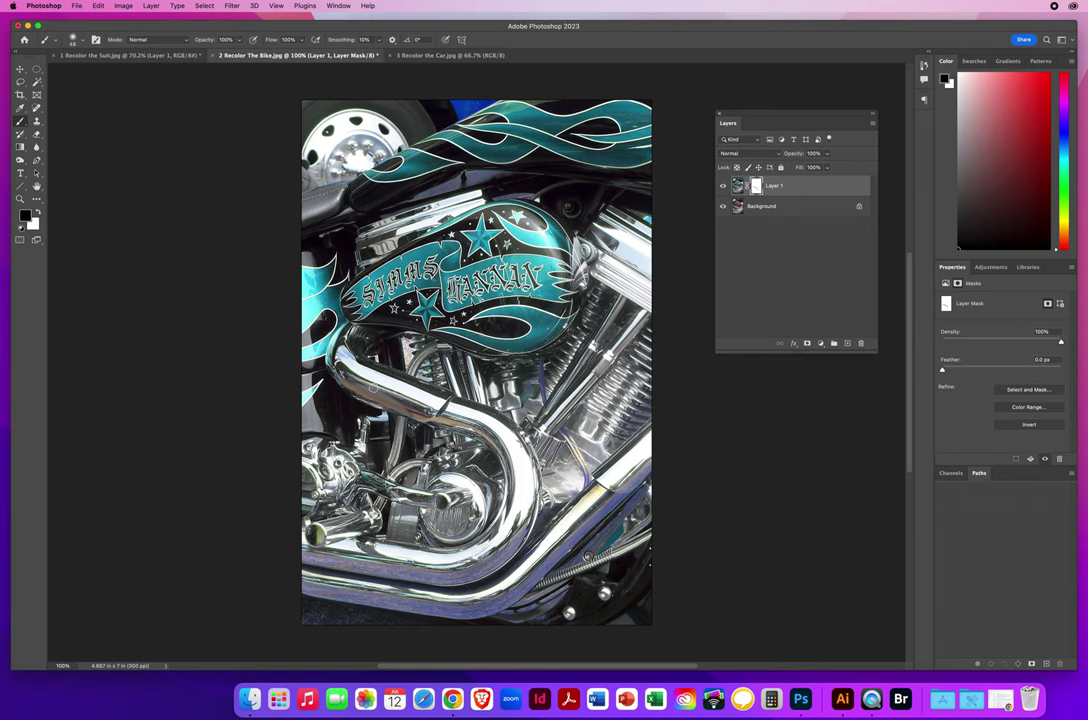
- Compare the masked teal bike layer with the original photo, checking the upper exhaust pipe, yellow cable and lower pipes
click(723, 206)
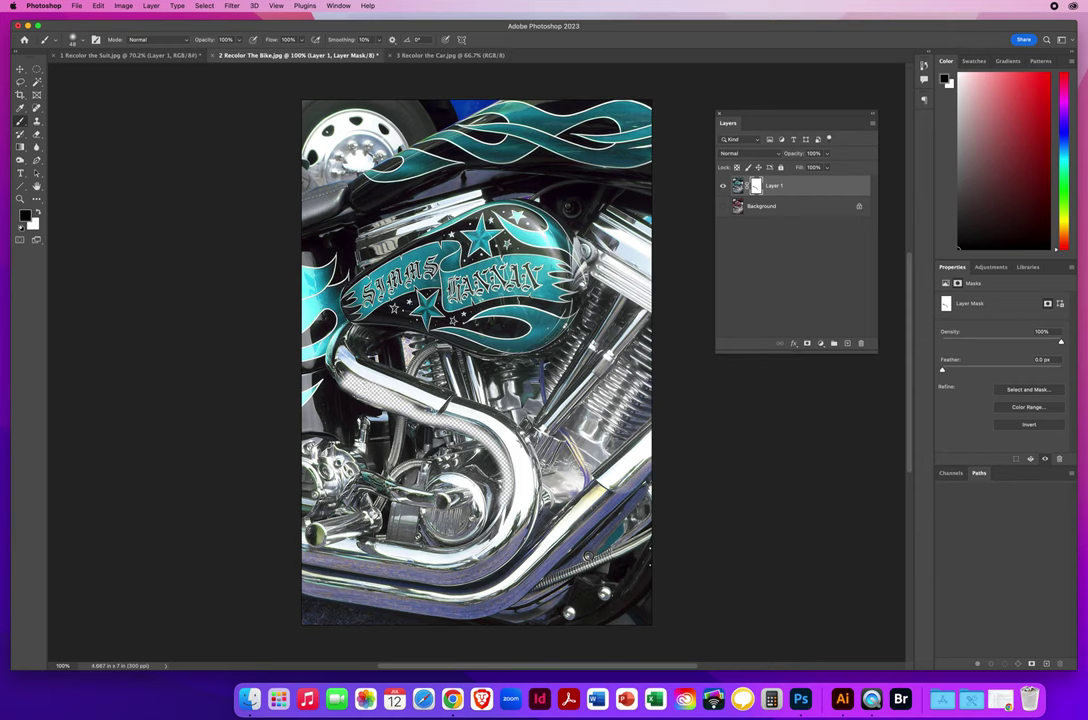
click(723, 206)
click(723, 186)
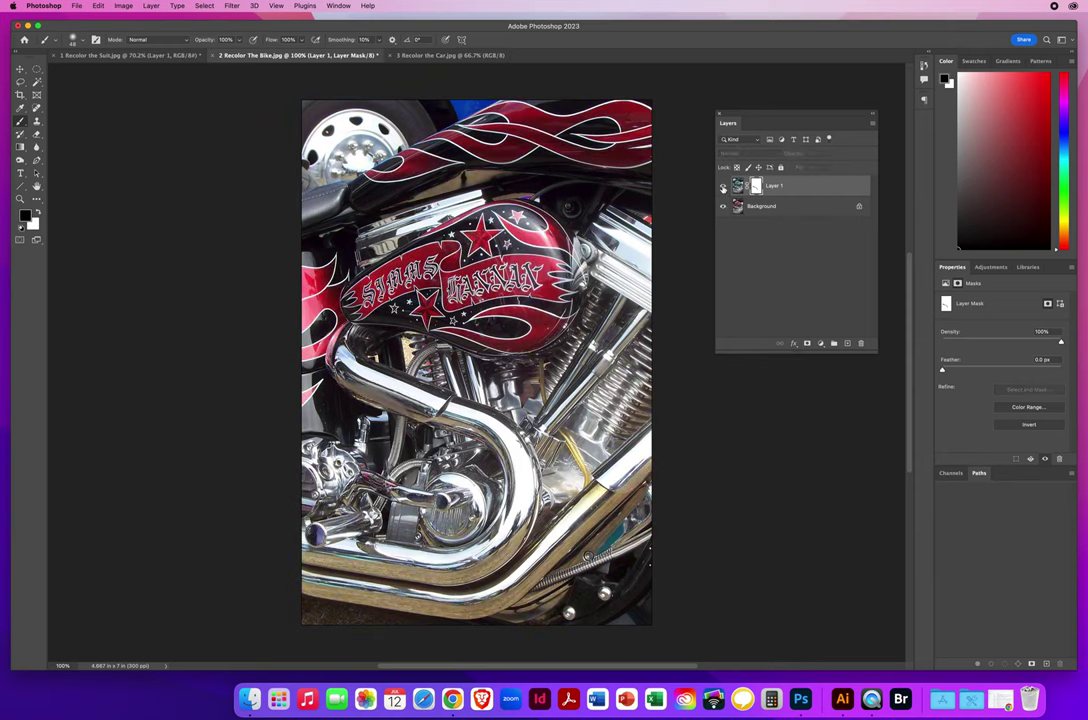
click(723, 186)
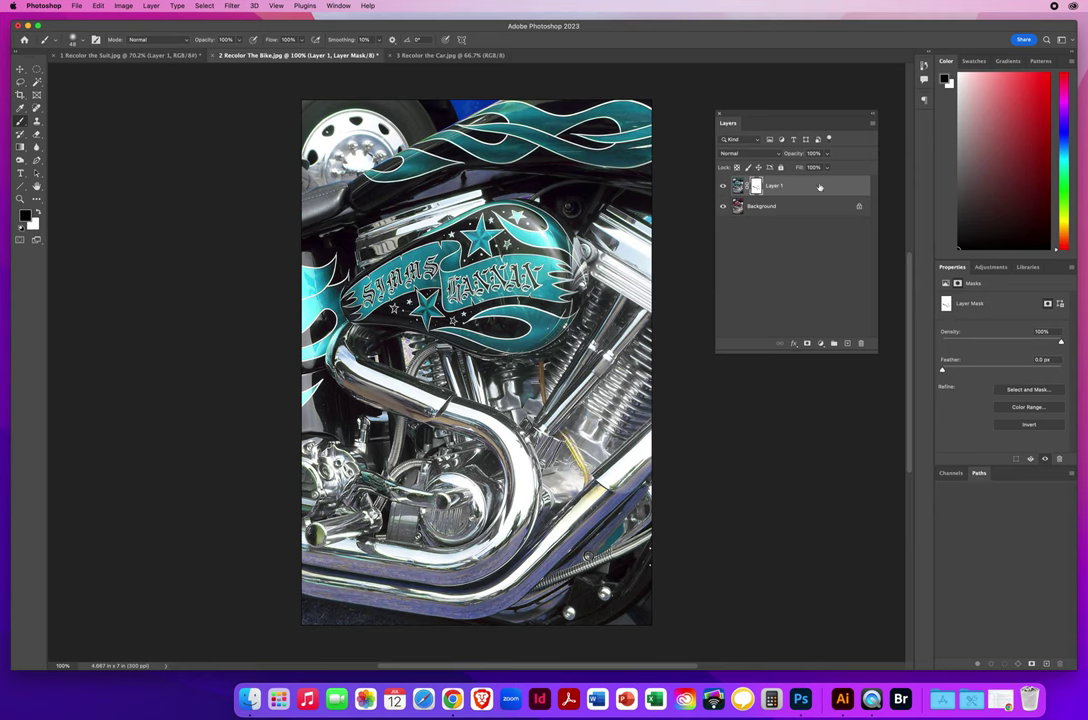
click(723, 186)
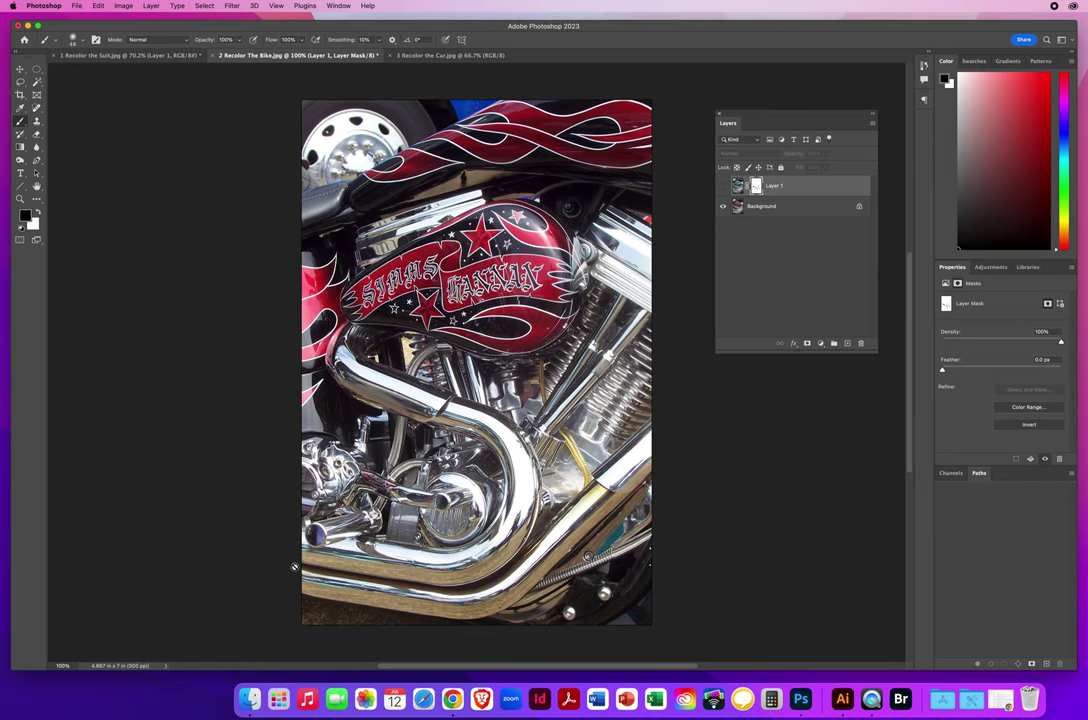
click(723, 186)
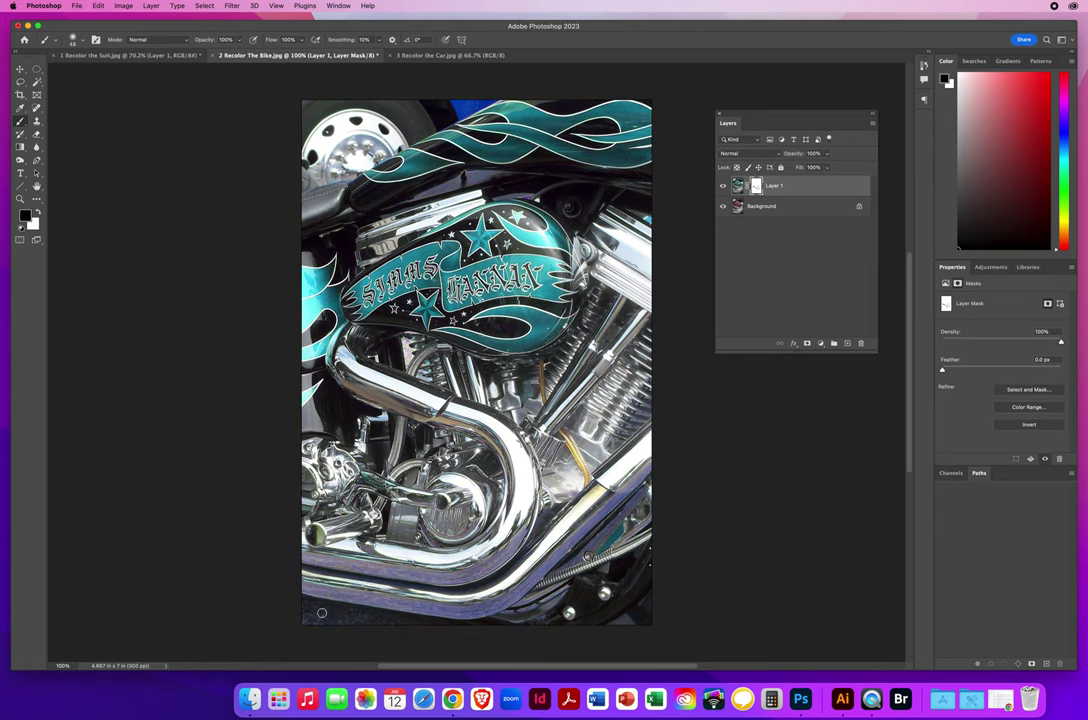
- Paint black on the layer mask over the lower exhaust pipes and the ground to restore their original colors
drag(348, 585, 351, 587)
mouse_move(289, 617)
mouse_down()
mouse_move(350, 624)
mouse_move(274, 595)
mouse_up()
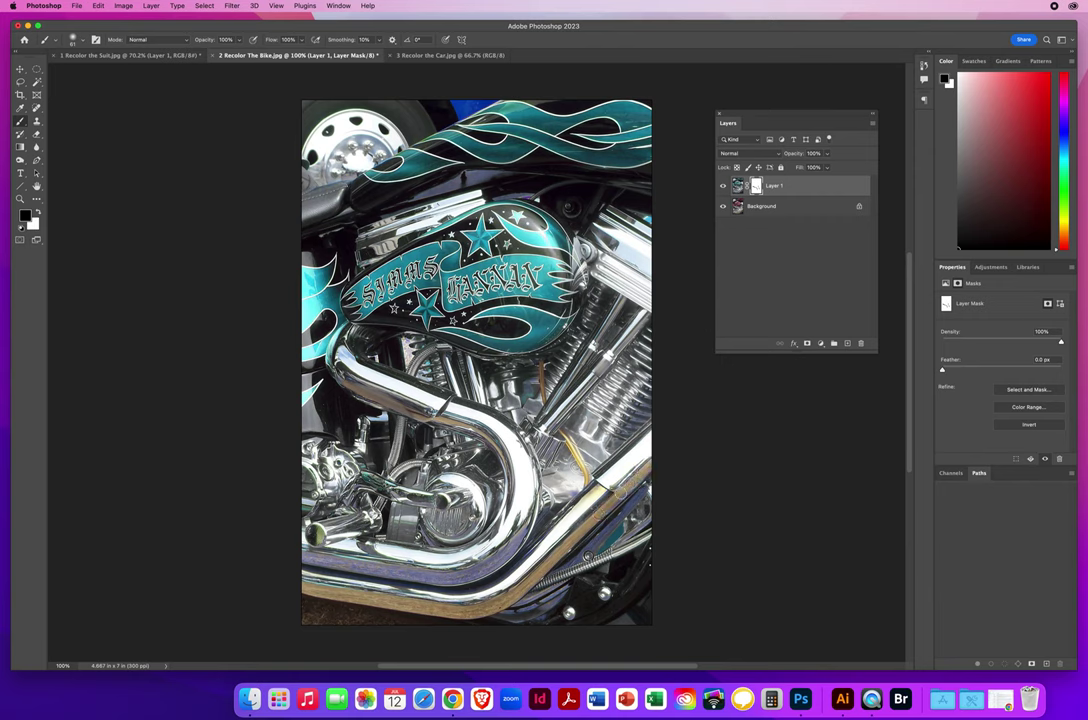
click(723, 186)
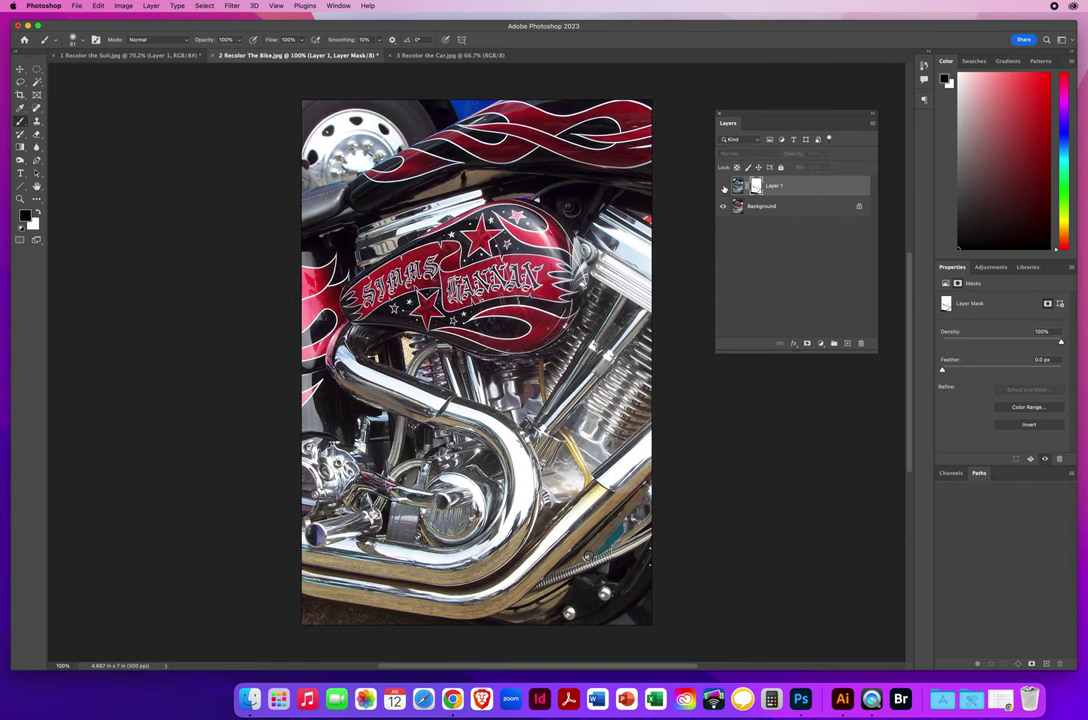
alt+click(723, 206)
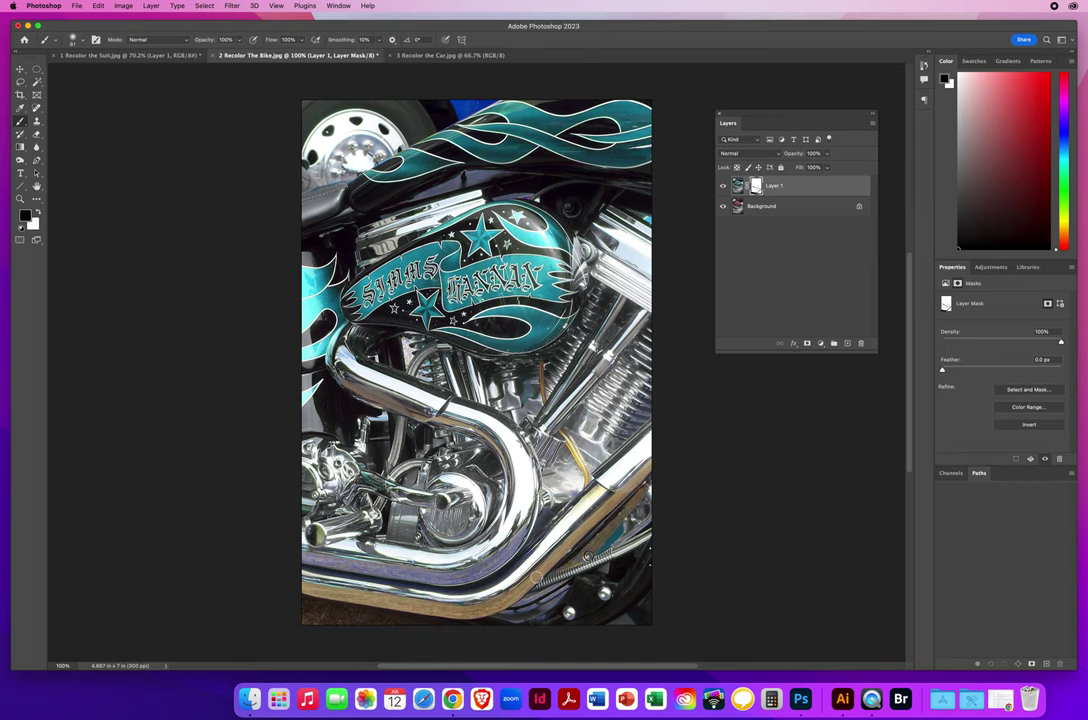
click(723, 187)
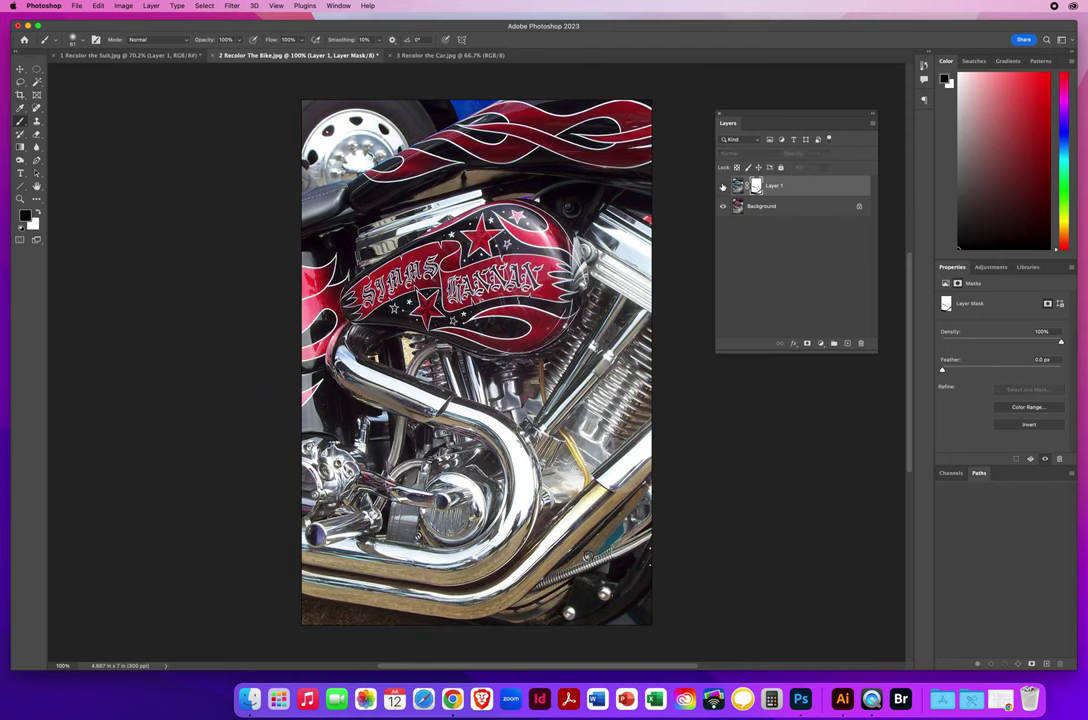
click(723, 187)
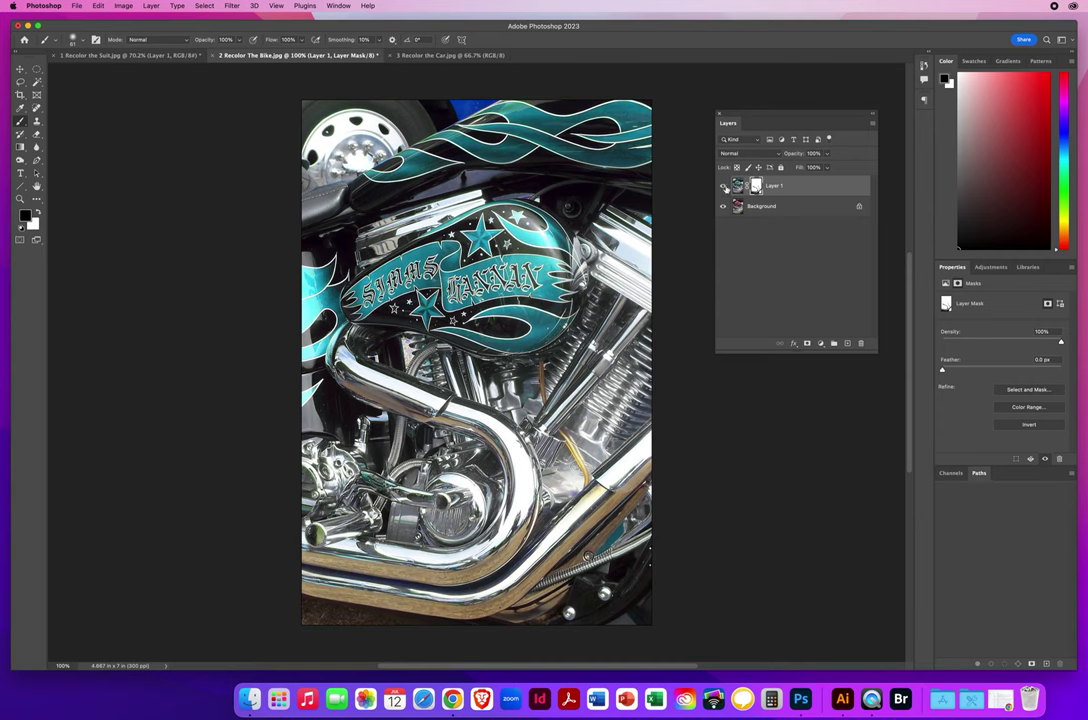
- Compare the masked teal bike with the original red version by repeatedly hiding and showing the recolored layer
click(724, 187)
click(724, 187)
click(724, 187)
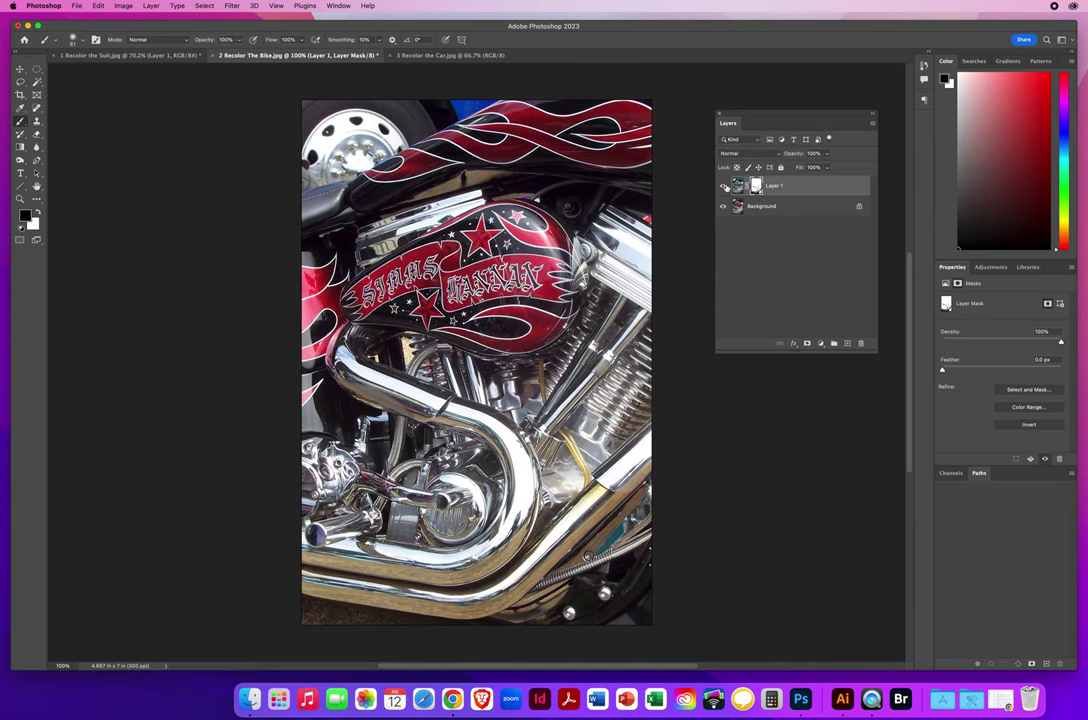
click(724, 187)
click(724, 187)
click(724, 187)
click(724, 187)
click(724, 187)
click(724, 187)
click(724, 187)
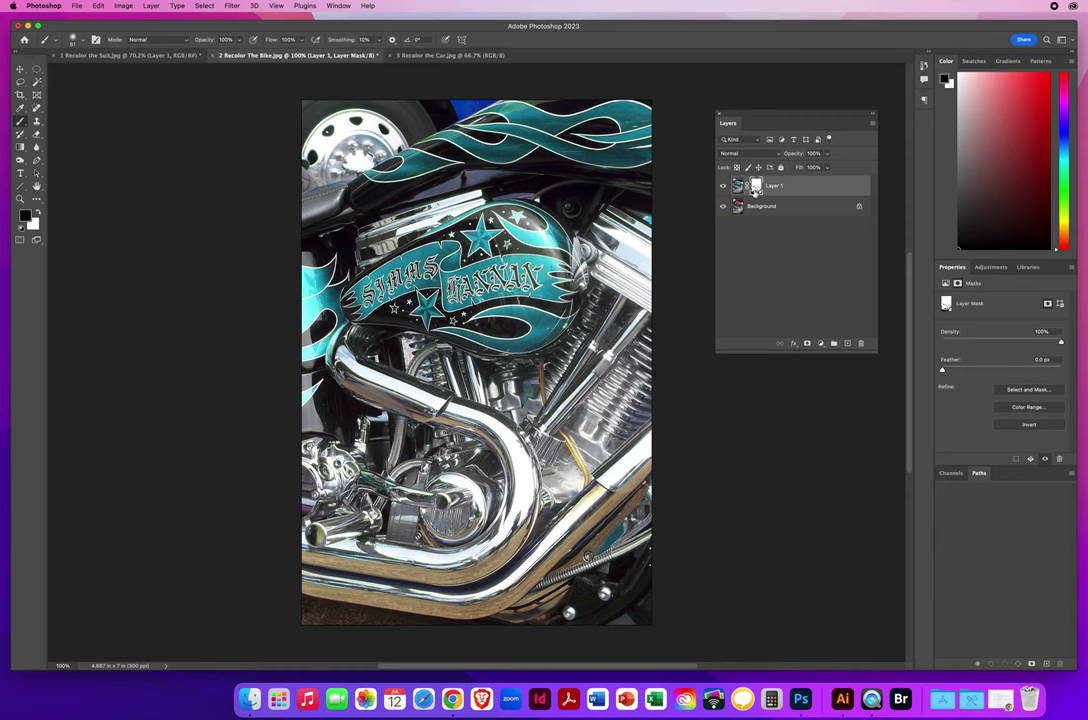
- Switch to the car photo and duplicate its Background layer
click(421, 56)
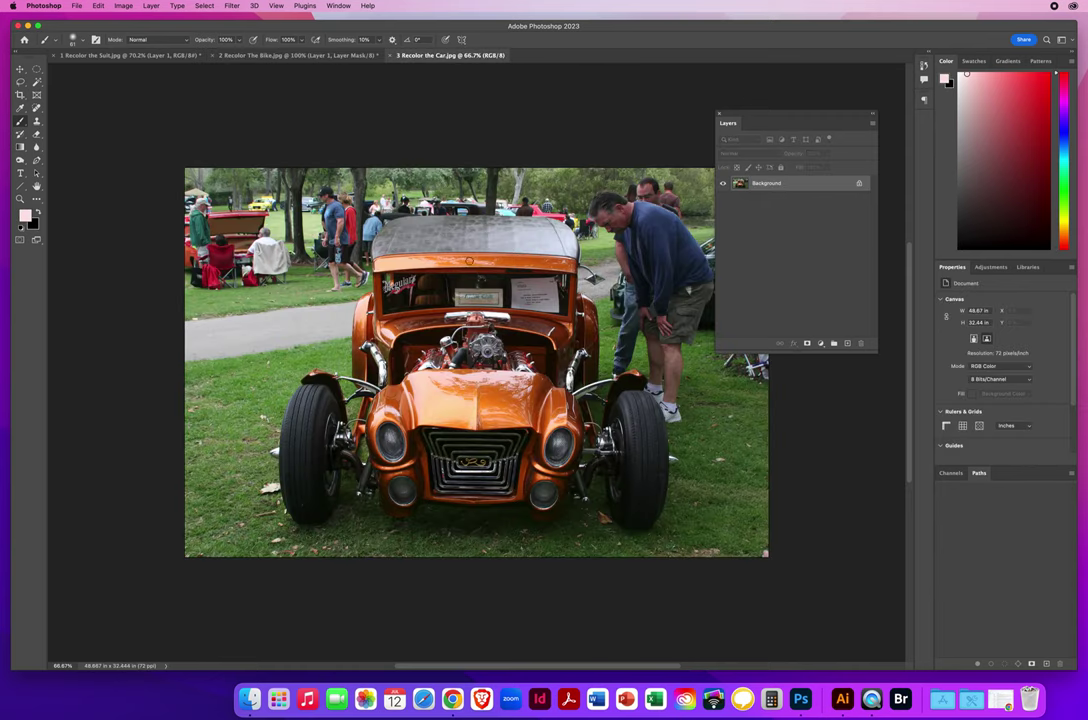
click(20, 68)
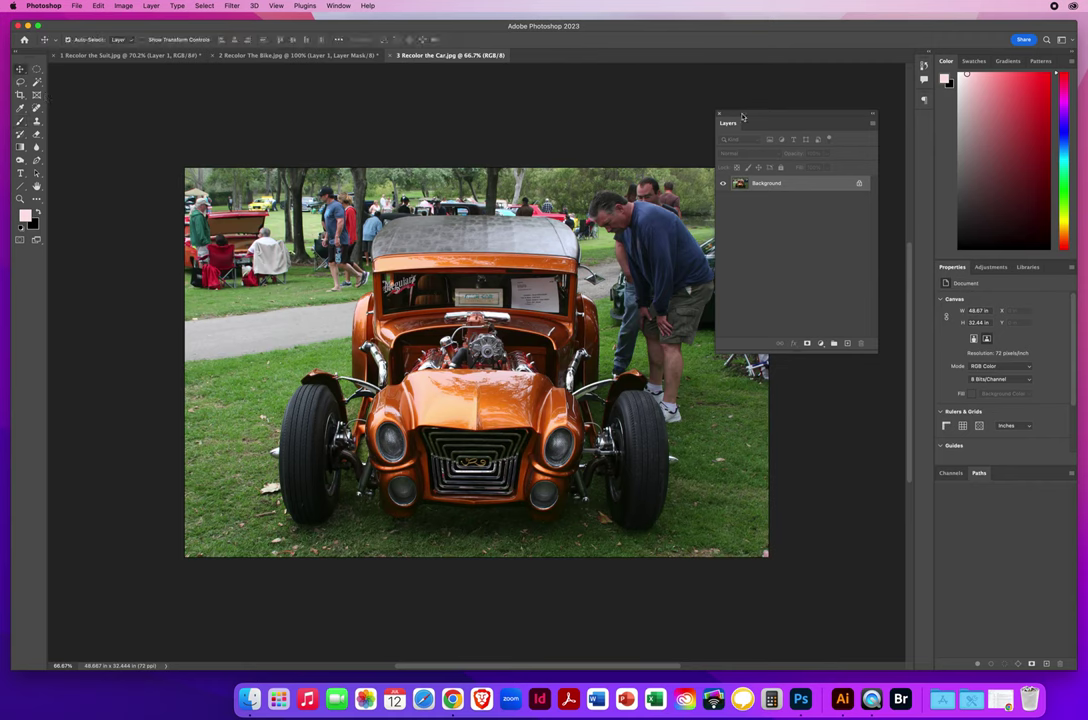
drag(742, 117, 761, 117)
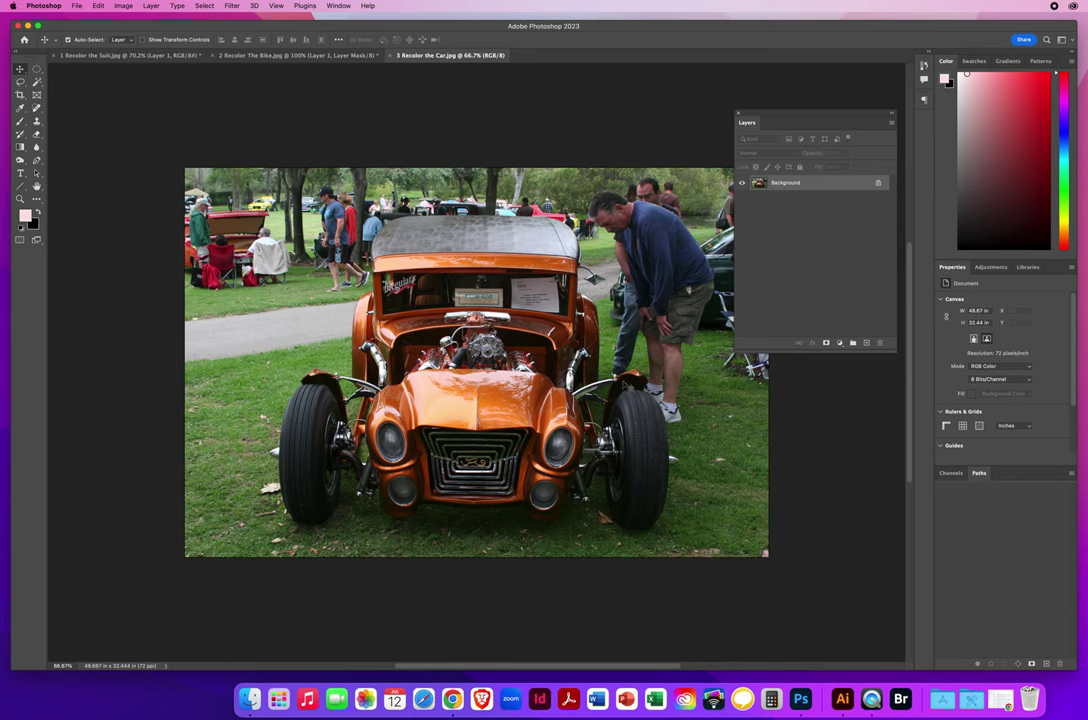
key(super+j)
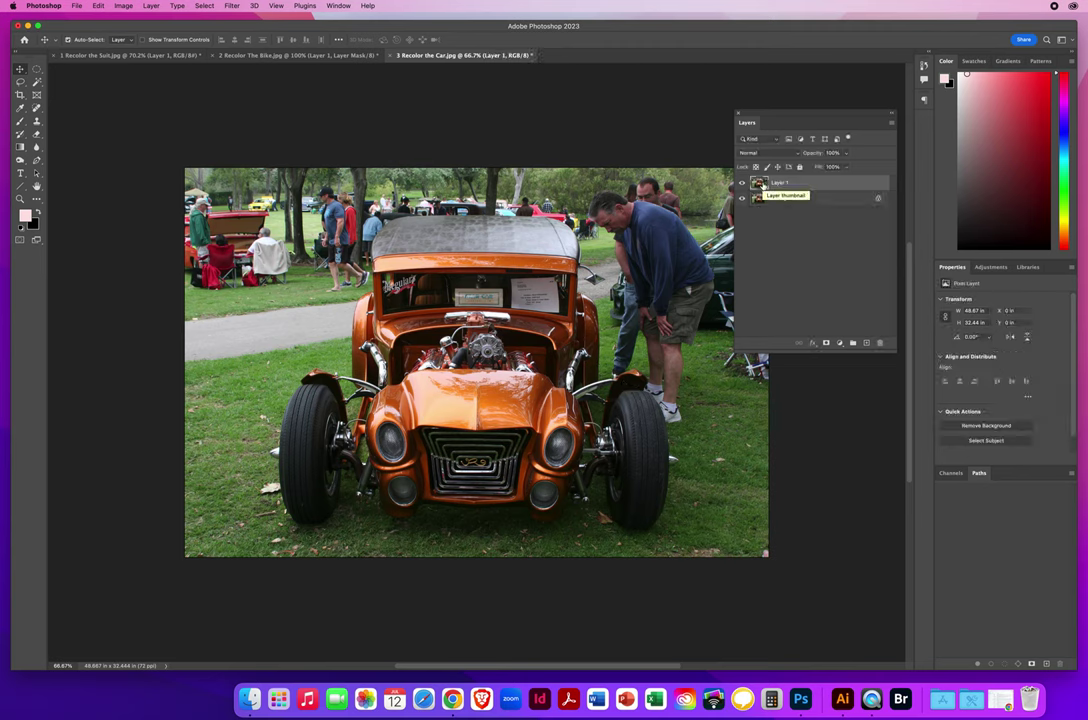
- Start Replace Color on the duplicate layer and sample the orange paint of the hood and the strip above the windshield
click(123, 6)
mouse_move(124, 35)
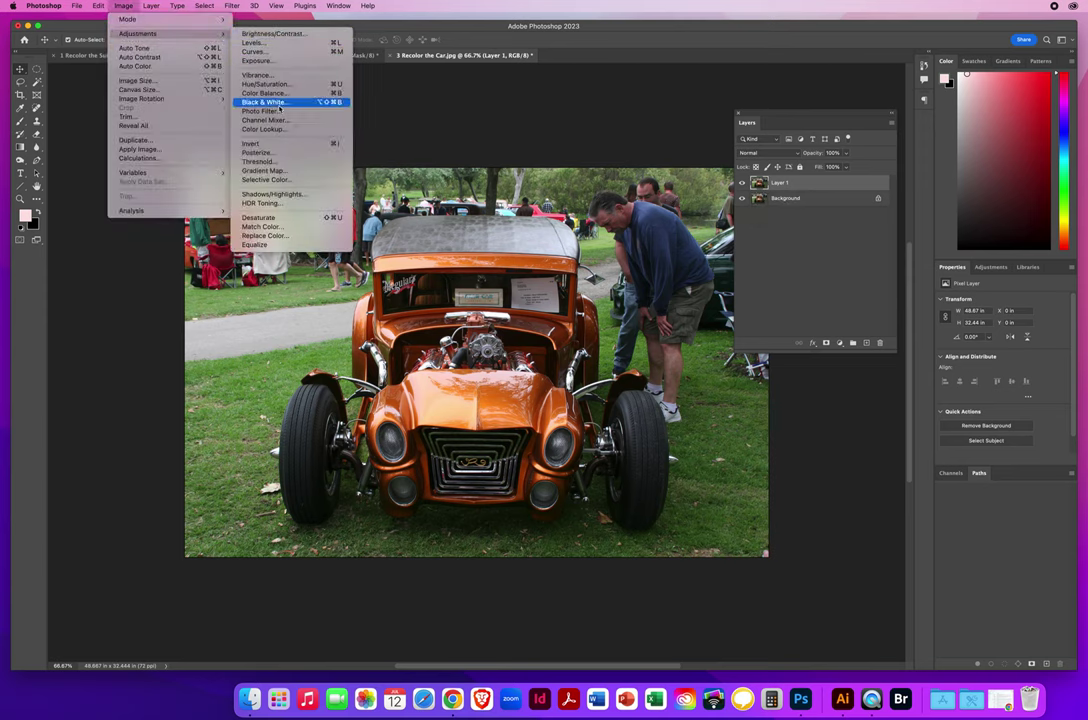
click(266, 236)
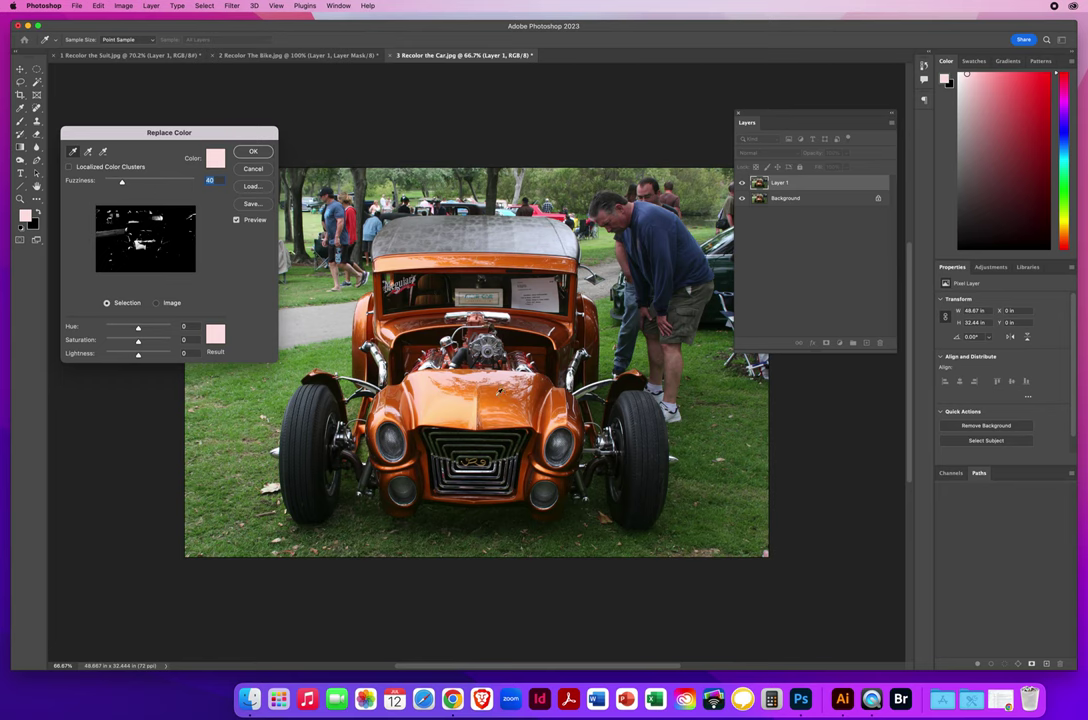
click(495, 398)
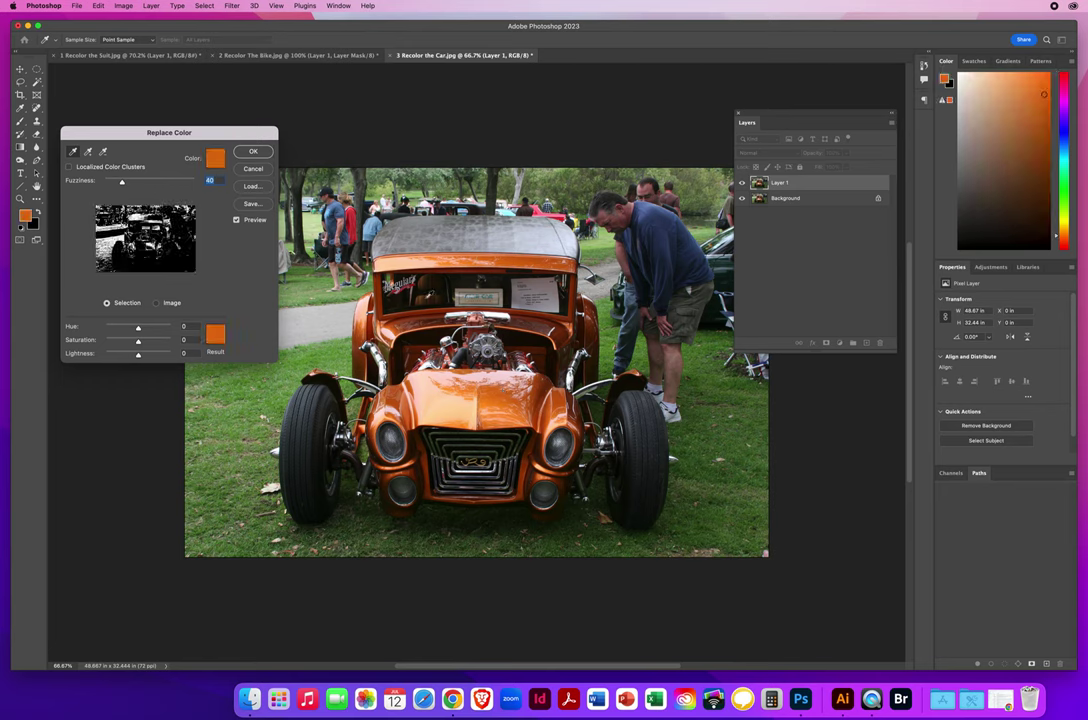
click(88, 152)
click(535, 263)
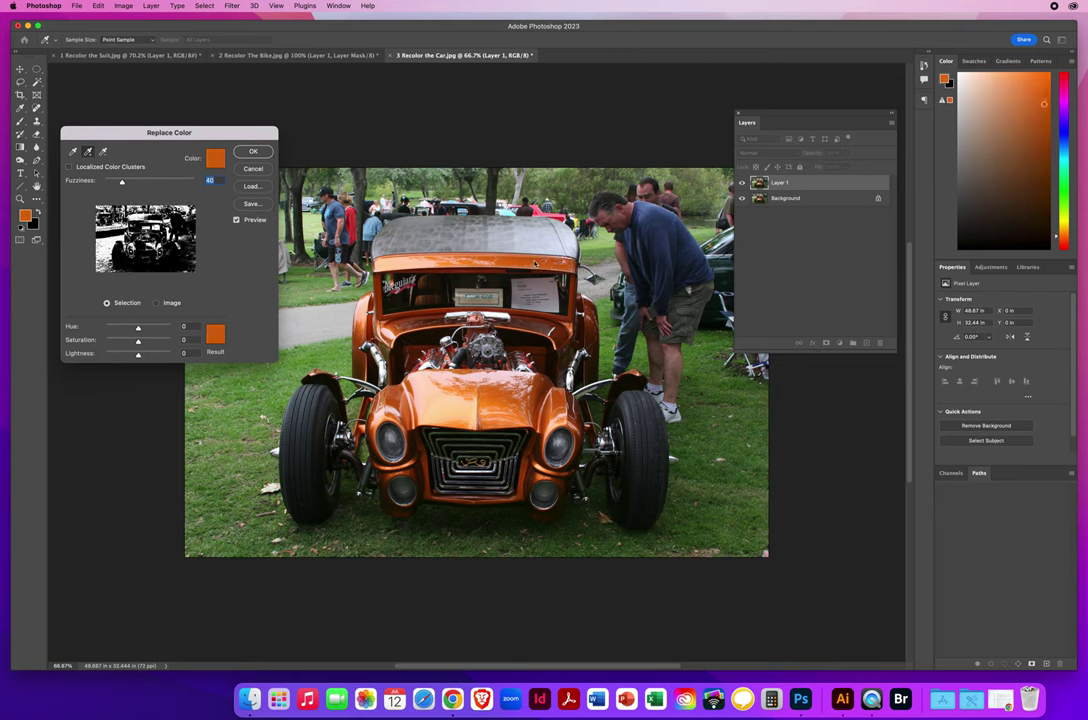
click(510, 262)
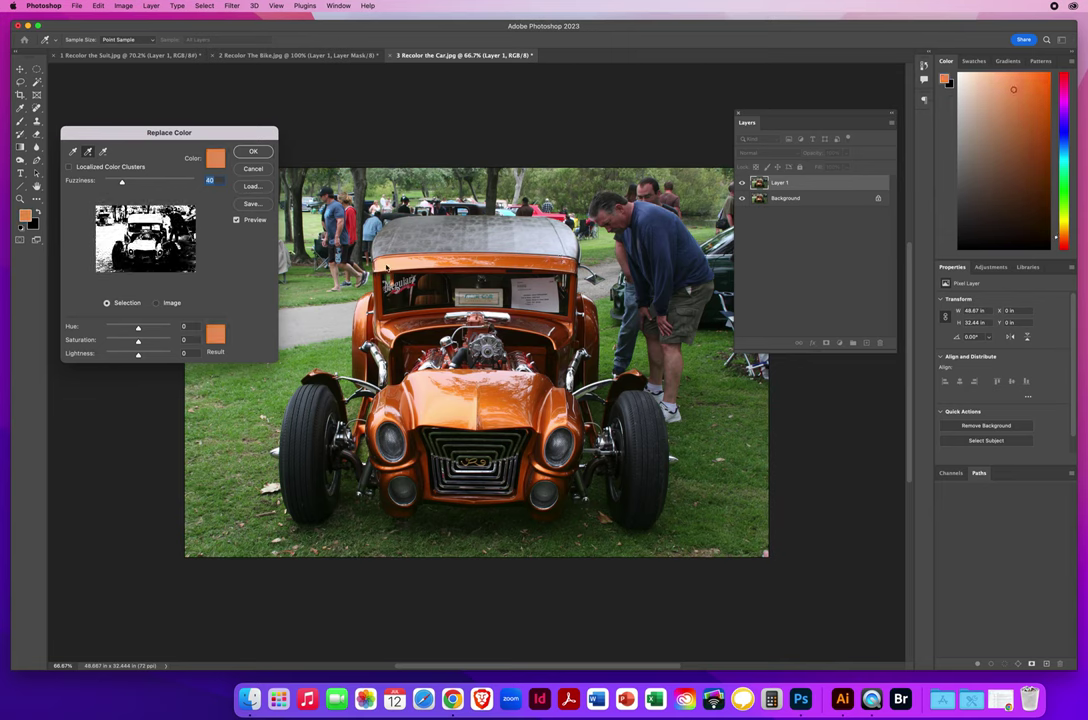
click(476, 408)
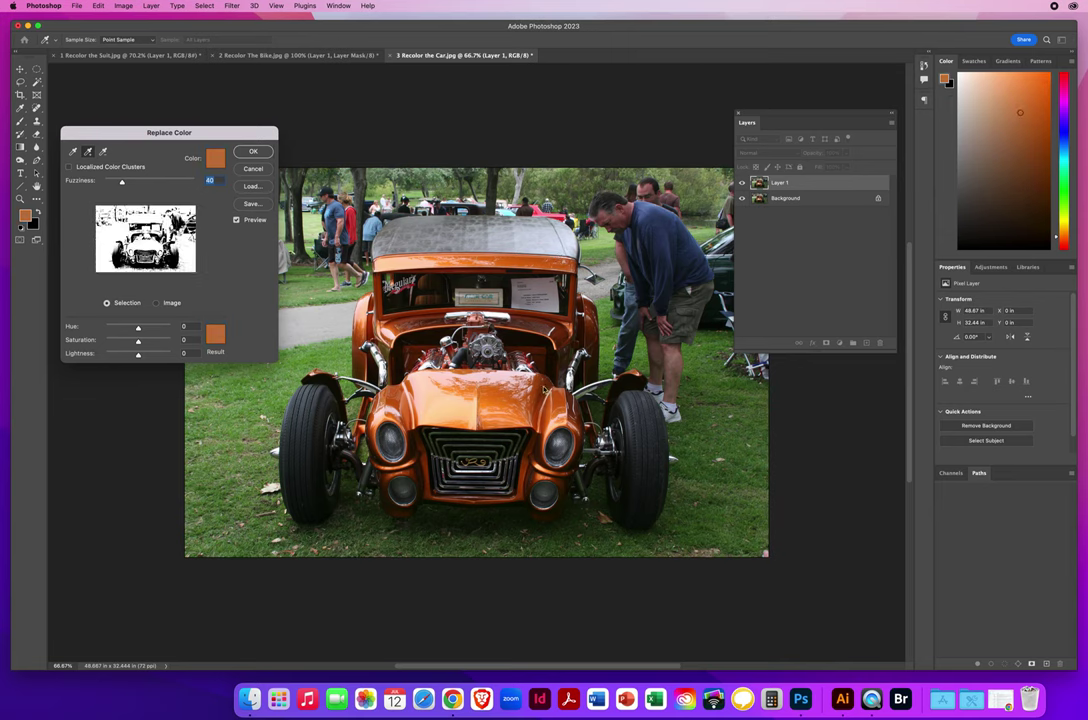
- Add orange shades from above the engine, the hood, the grille surround and the headlight housings to the replaced range
click(461, 332)
click(539, 410)
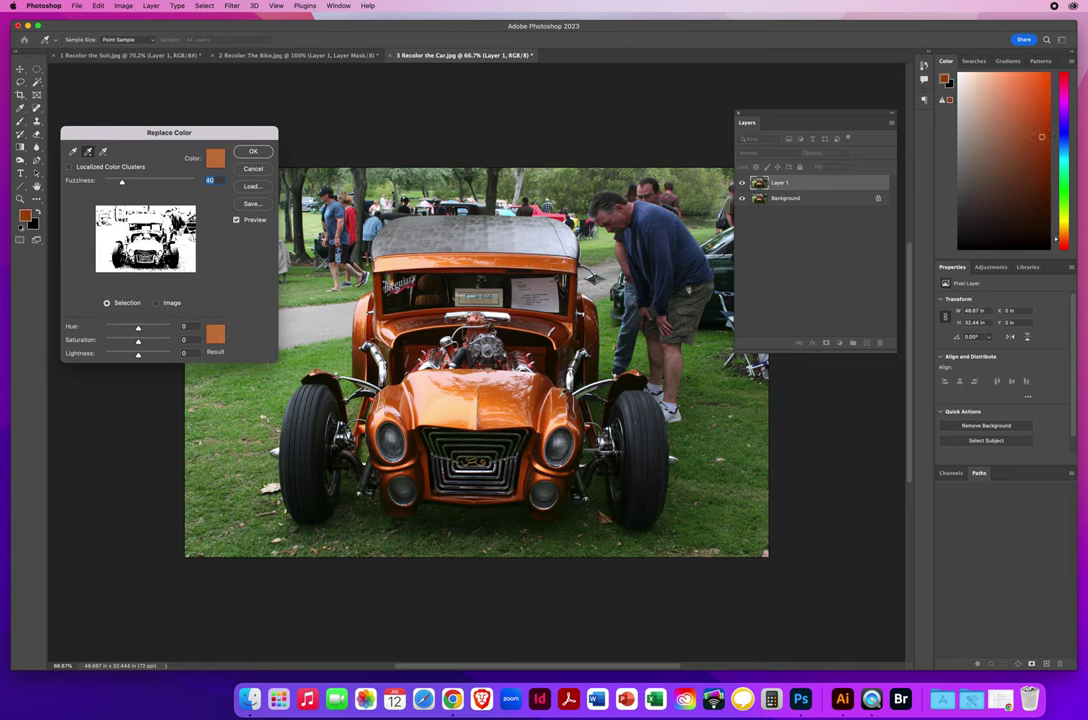
click(551, 410)
click(492, 404)
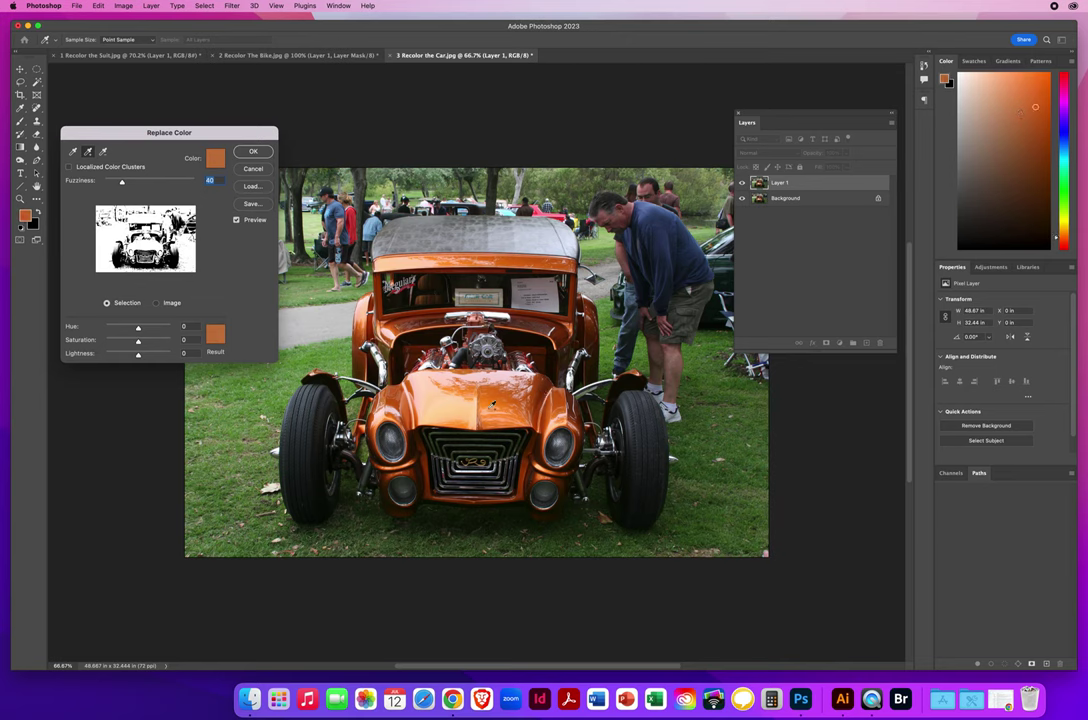
click(432, 462)
click(425, 459)
click(370, 406)
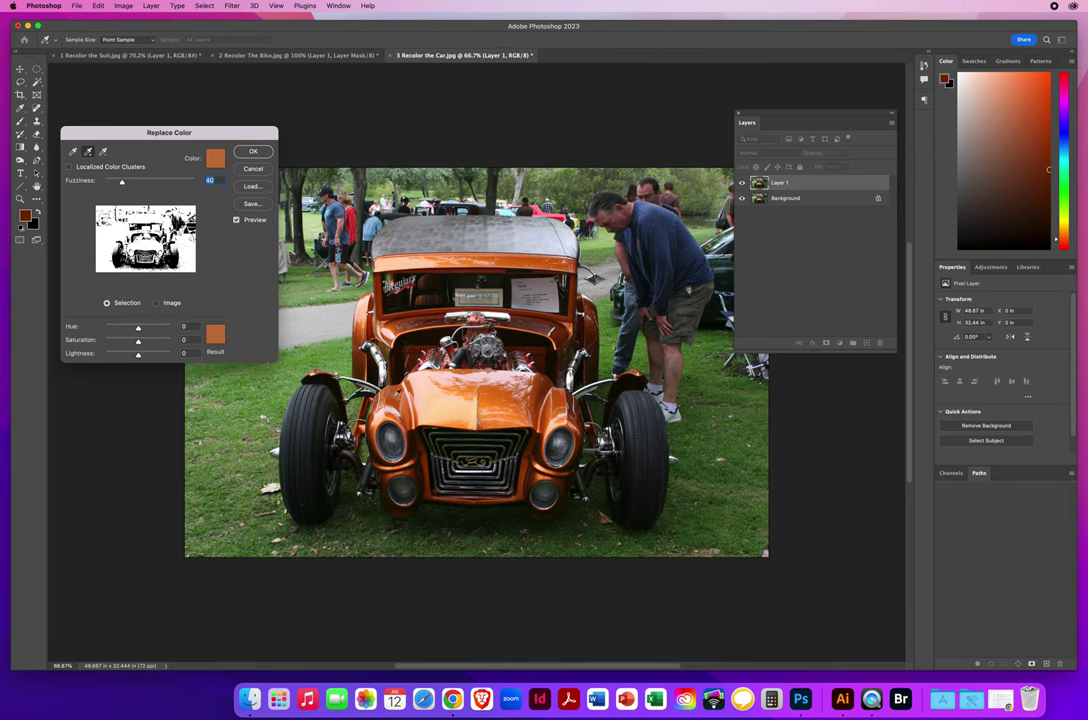
- Add shades from the hood's lower edge and the grille's lower right surround to the range, and set the hue to -95
click(447, 416)
click(525, 489)
click(534, 484)
mouse_move(138, 330)
mouse_down()
mouse_move(157, 330)
mouse_move(122, 330)
mouse_up()
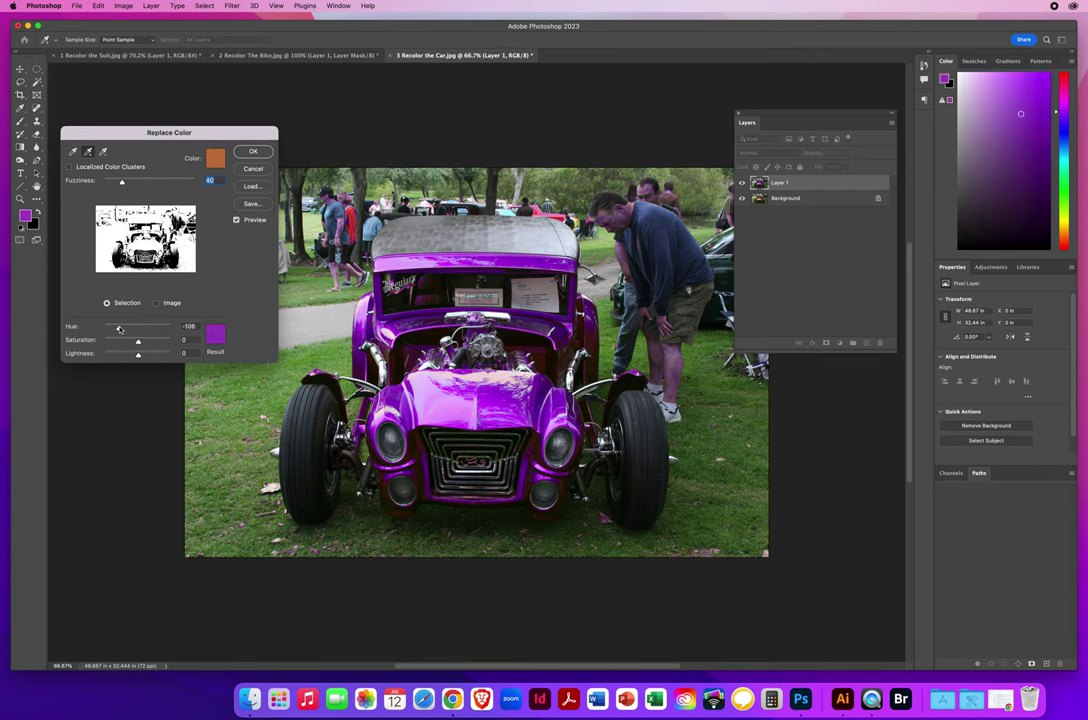
drag(121, 330, 121, 330)
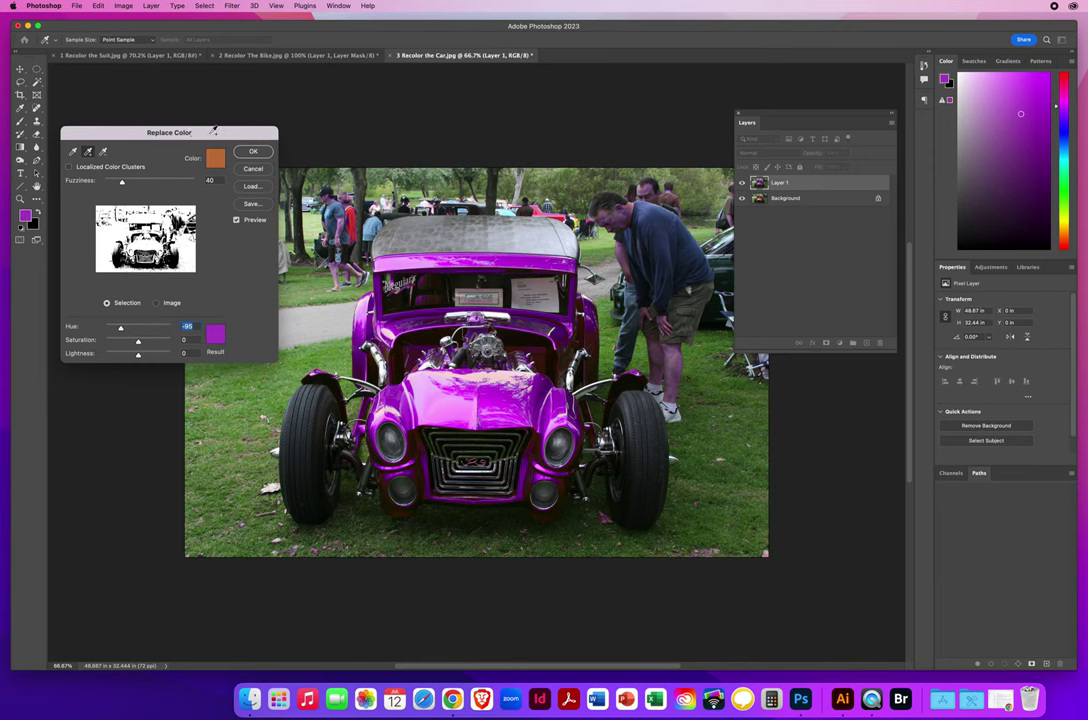
- Add the car's remaining dark paint shades to the replaced range and apply Replace Color
drag(213, 131, 152, 128)
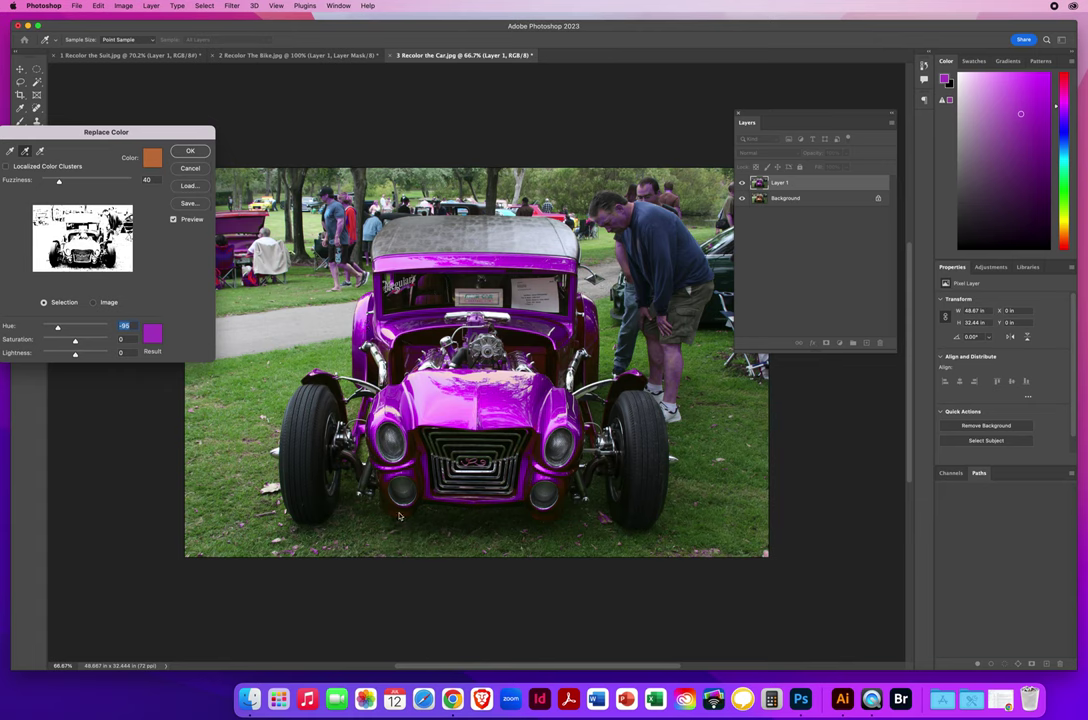
click(340, 442)
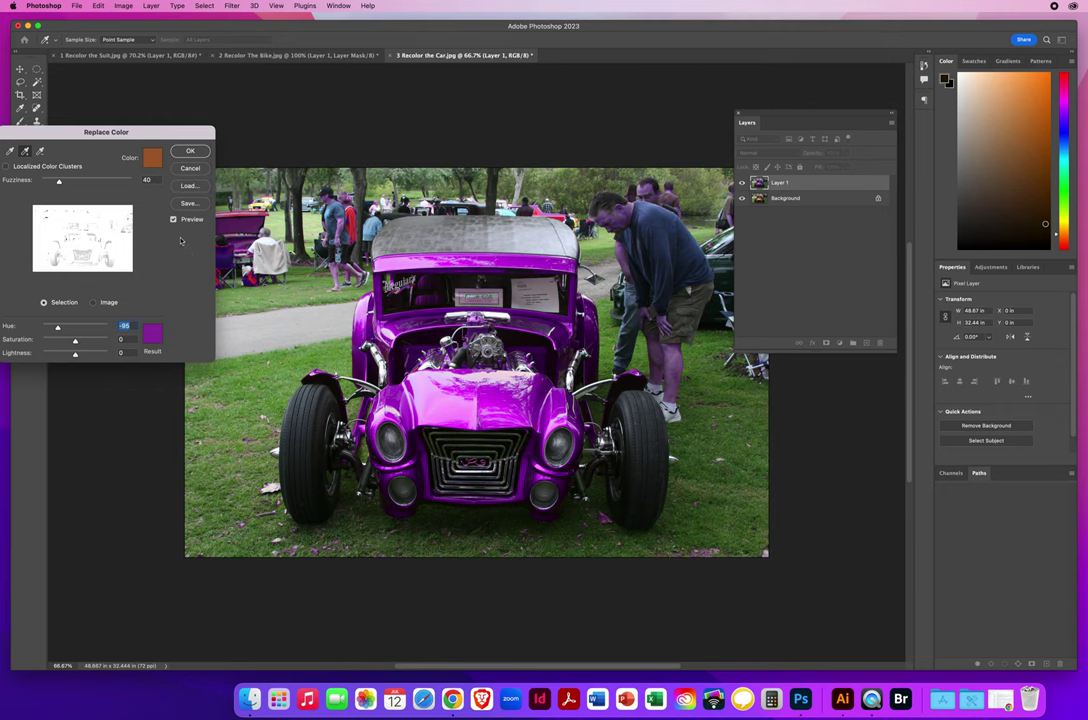
click(188, 151)
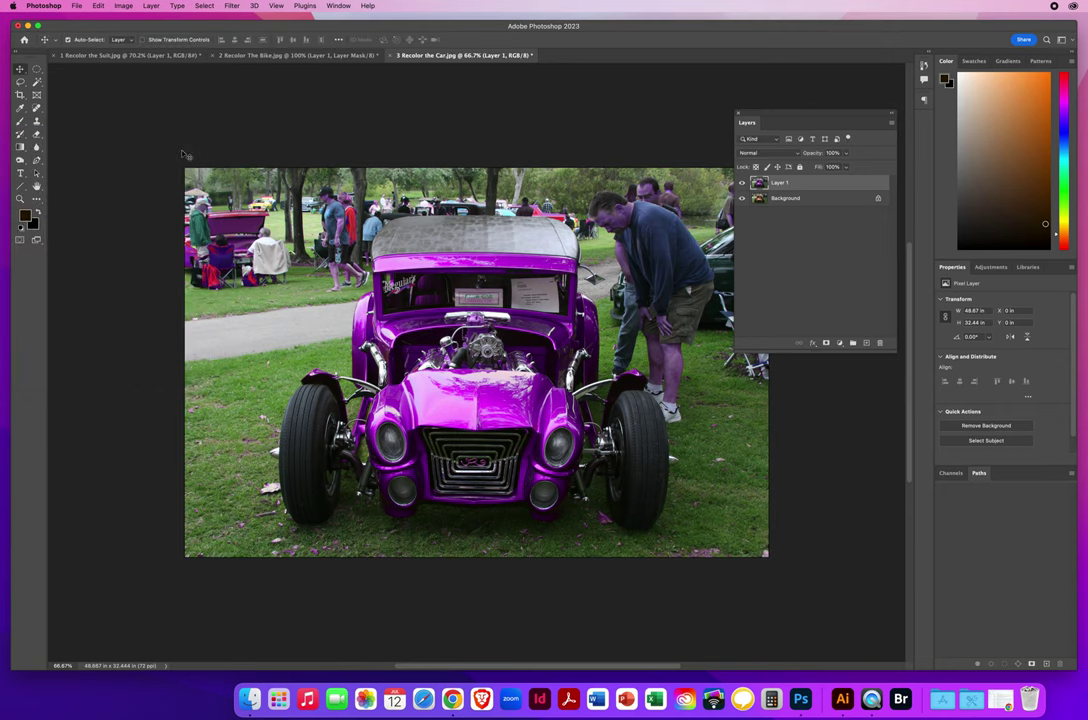
- Examine the bystanders and the car up close for unwanted color shifts in skin, clothing and surroundings
key(z)
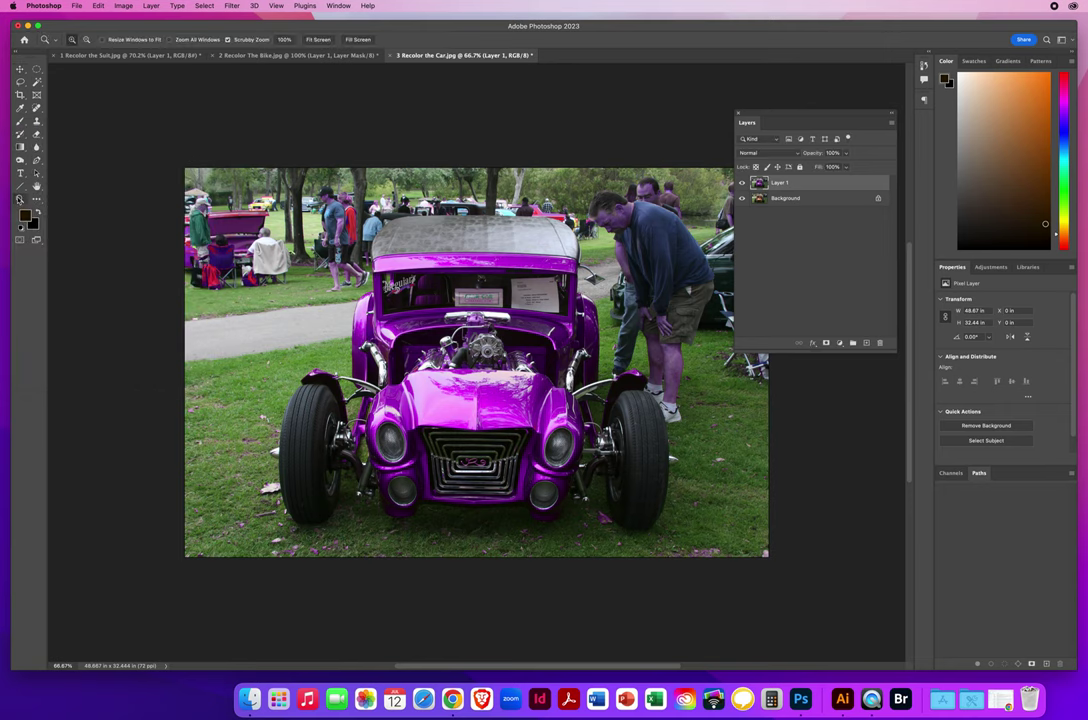
click(320, 205)
click(328, 161)
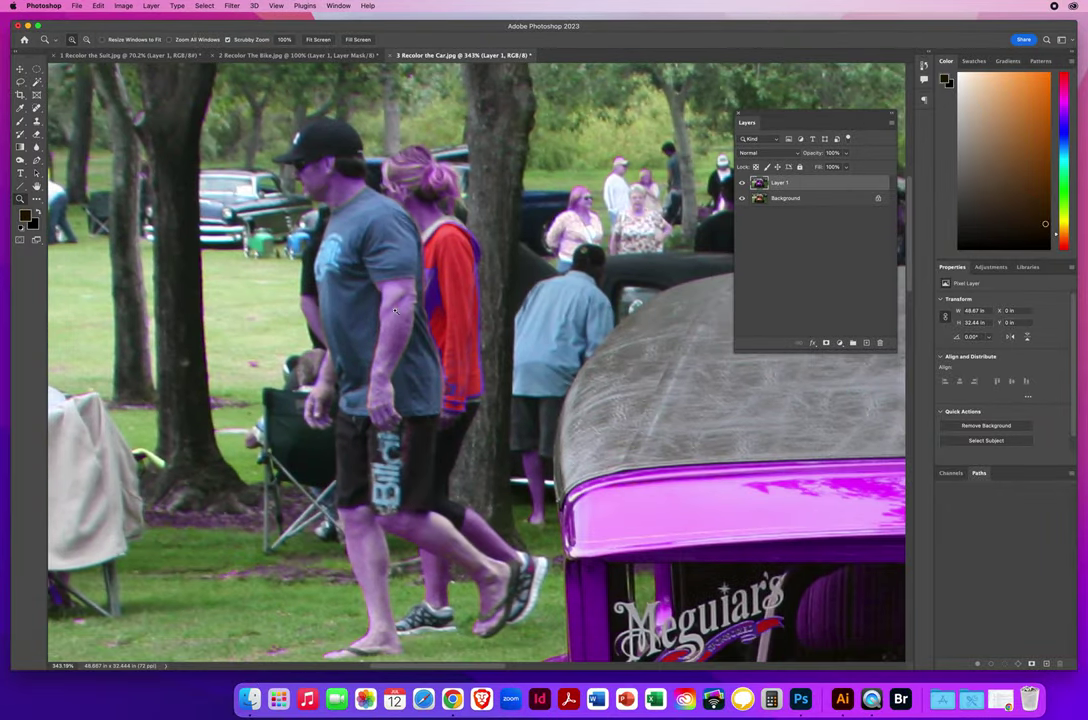
drag(395, 311, 250, 311)
drag(514, 543, 380, 349)
drag(538, 428, 617, 429)
scroll(616, 429, down, 10)
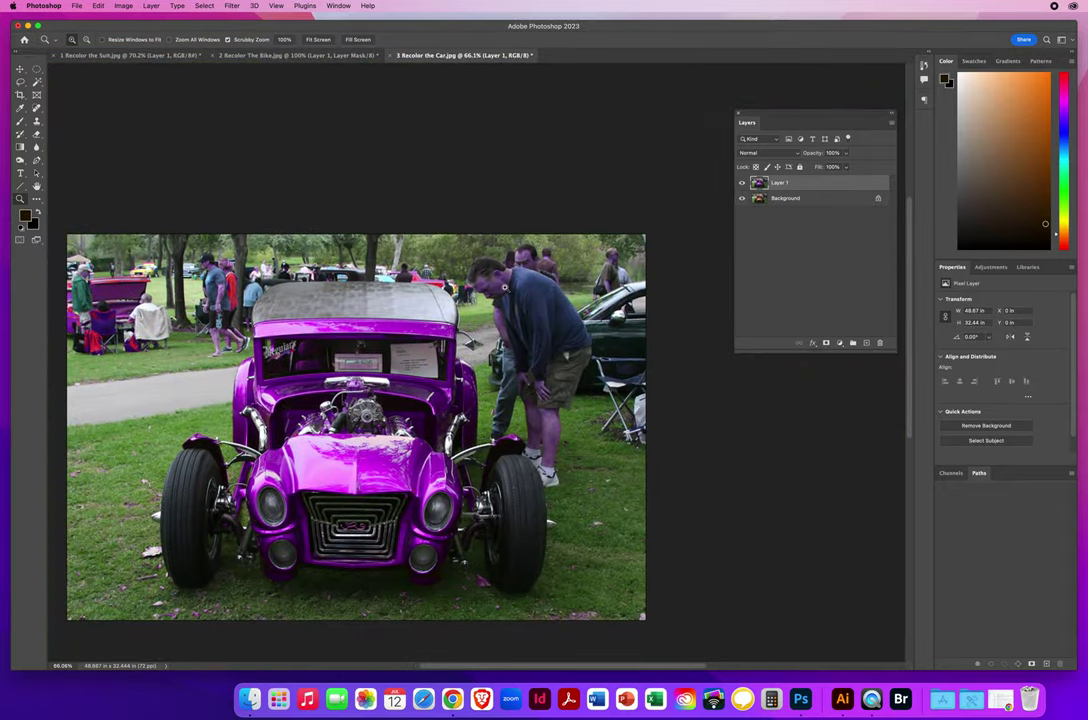
scroll(505, 287, up, 8)
scroll(567, 293, down, 8)
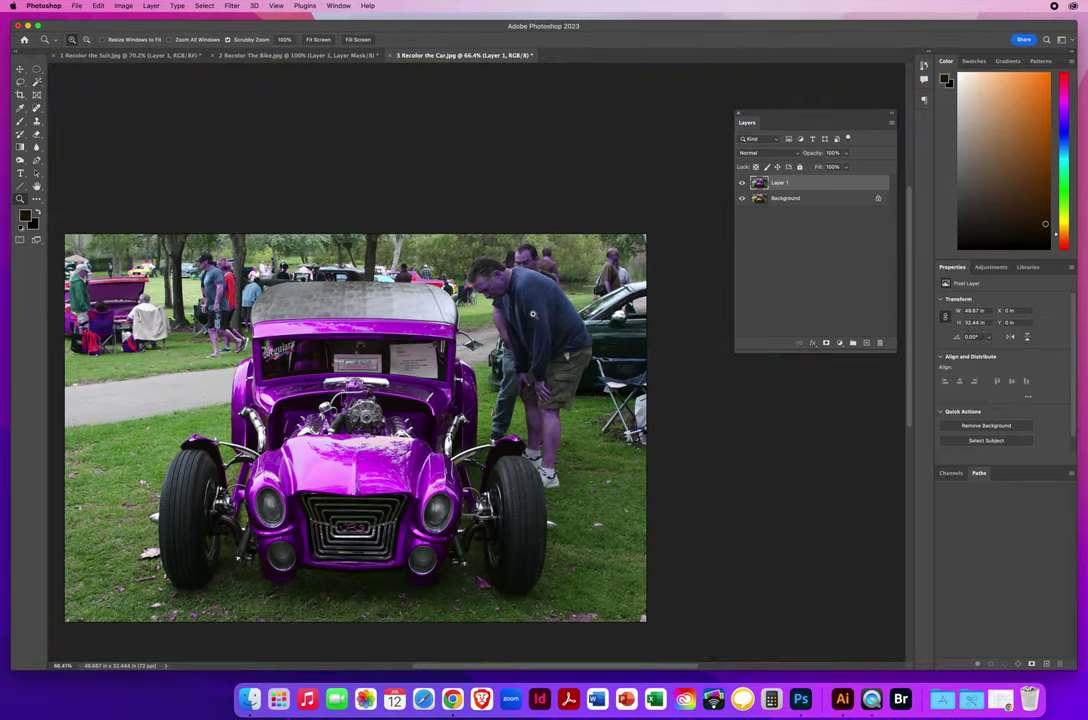
scroll(316, 360, up, 9)
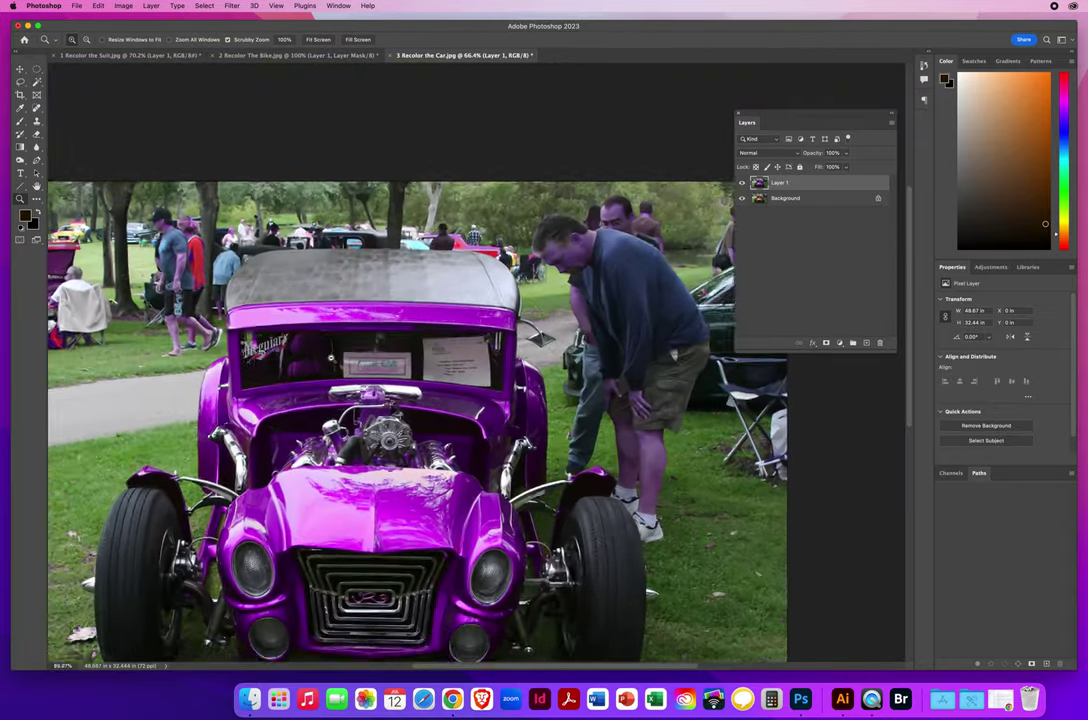
- Examine the windshield, the signs behind it and the engine up close for unwanted purple shifts
scroll(385, 359, down, 9)
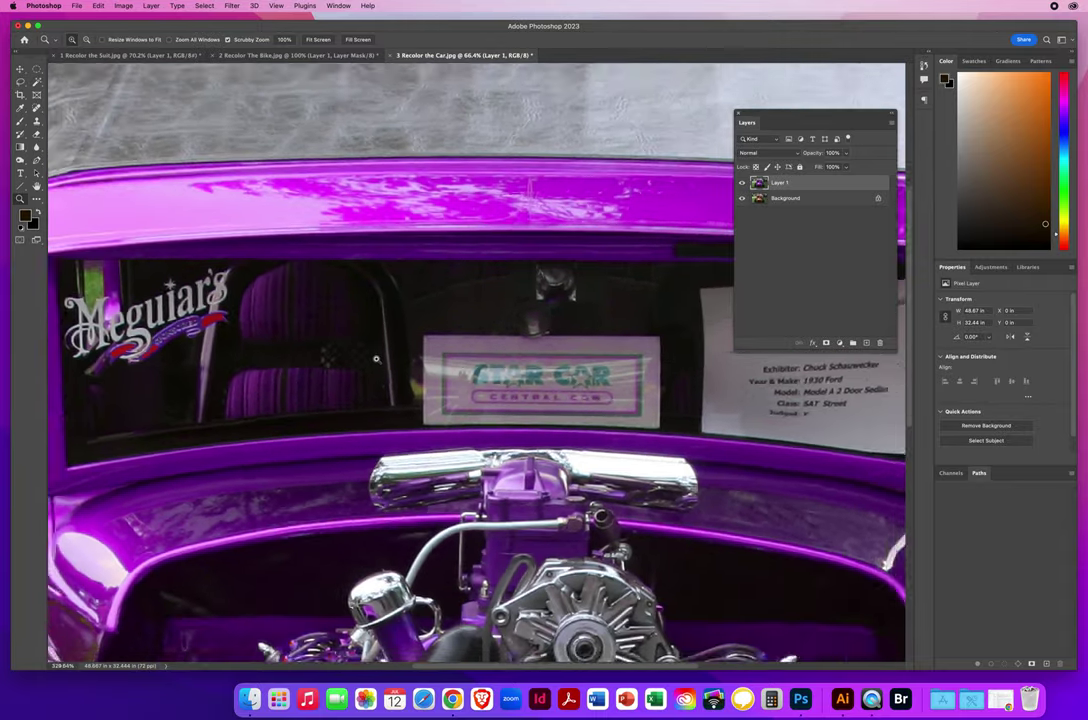
scroll(362, 402, up, 9)
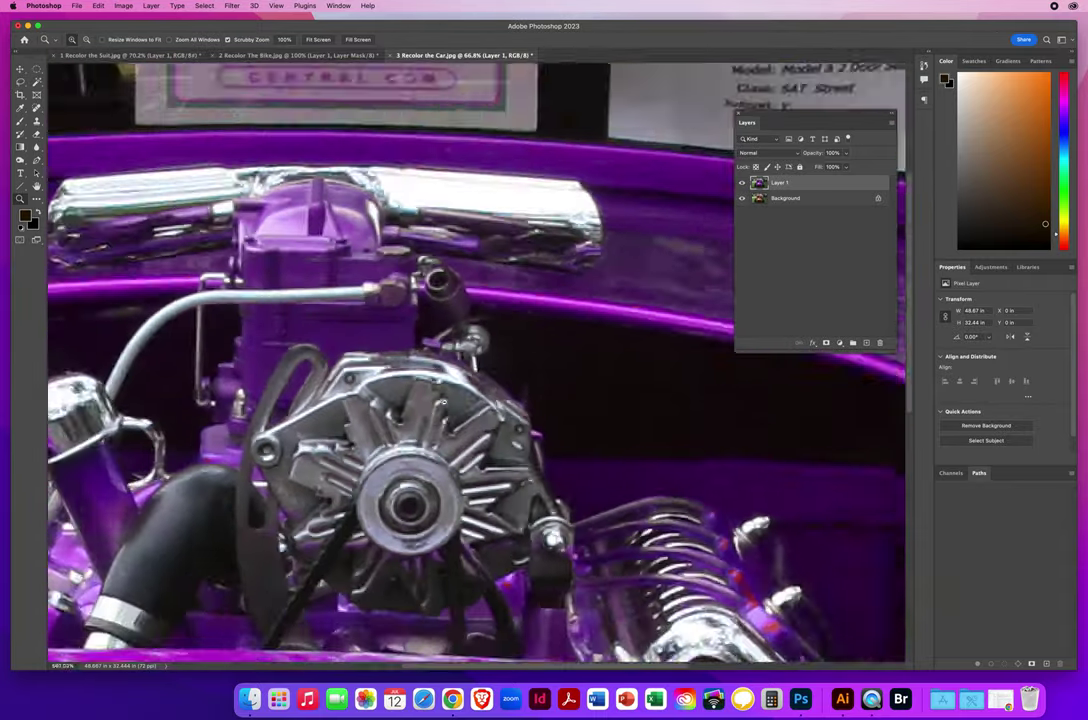
scroll(362, 402, down, 5)
scroll(372, 378, down, 3)
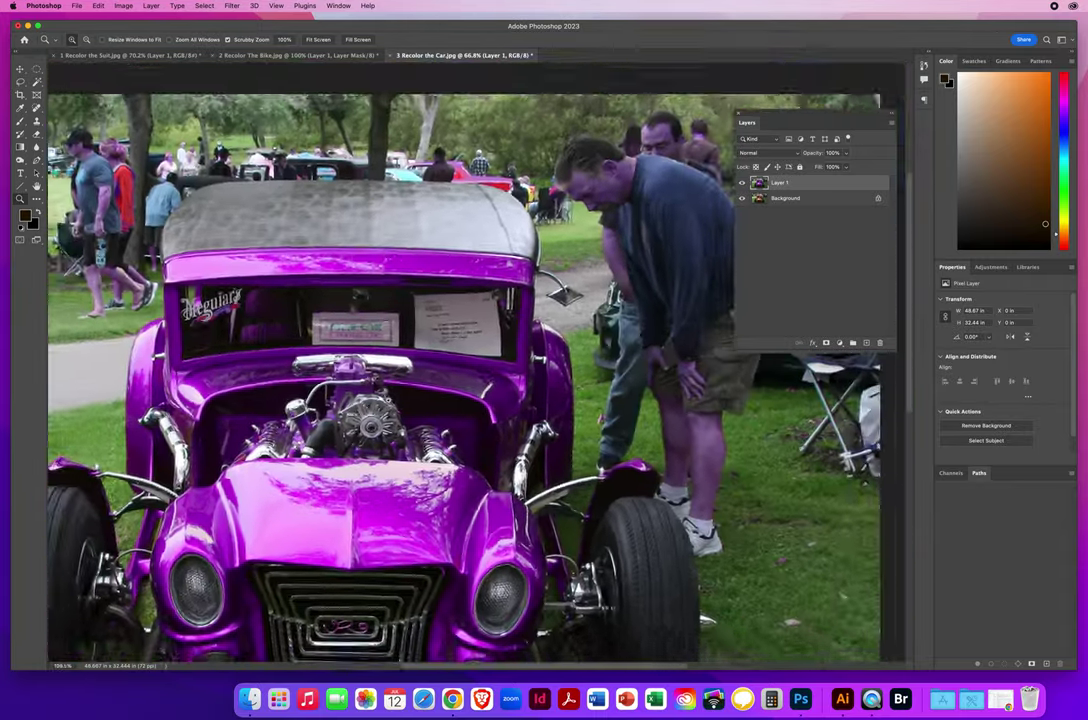
drag(520, 400, 613, 347)
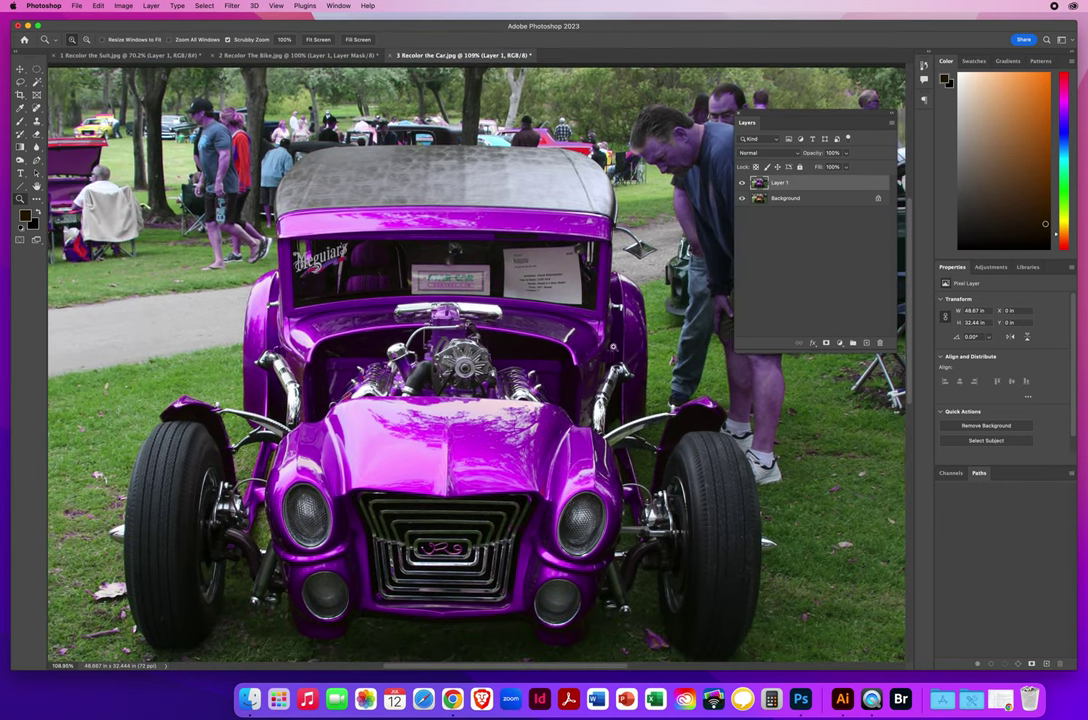
- Add a layer mask to Layer 1 and paint black over the seated bystanders and the open-hood car behind them
click(826, 344)
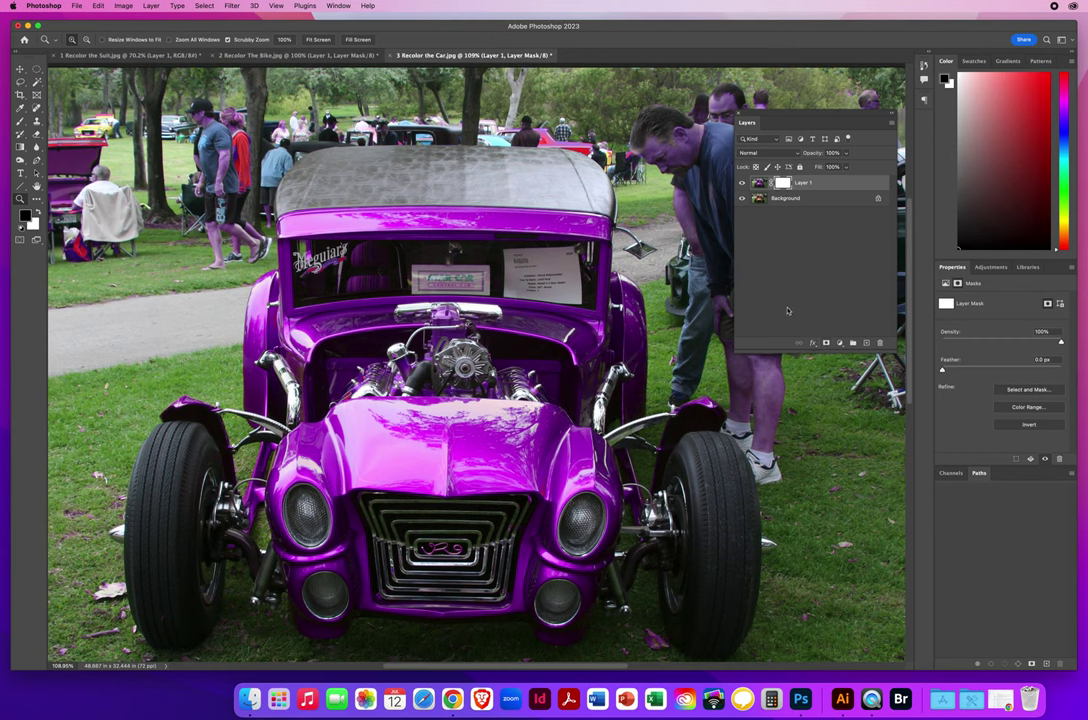
key(x)
key(x)
key(b)
drag(218, 192, 435, 230)
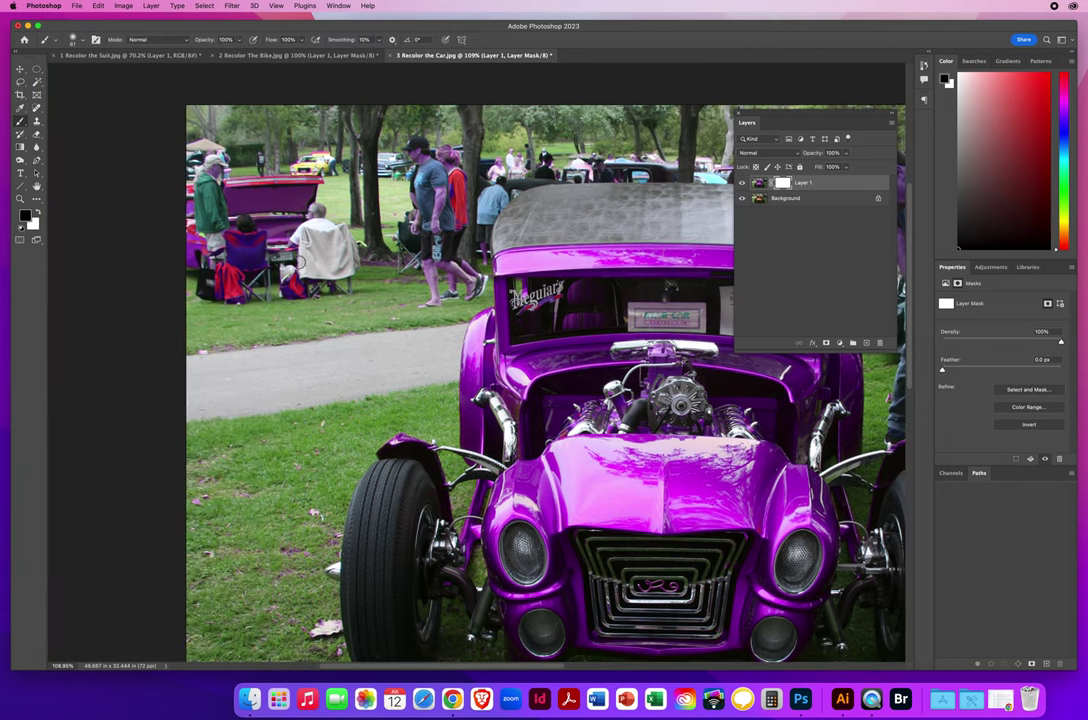
ctrl+alt+drag(216, 257, 238, 257)
mouse_move(268, 131)
mouse_down()
mouse_move(166, 231)
mouse_move(284, 150)
mouse_move(181, 251)
mouse_move(284, 165)
mouse_move(181, 271)
mouse_move(264, 209)
mouse_move(201, 278)
mouse_move(249, 237)
mouse_move(259, 241)
mouse_move(233, 281)
mouse_move(266, 253)
mouse_move(233, 305)
mouse_up()
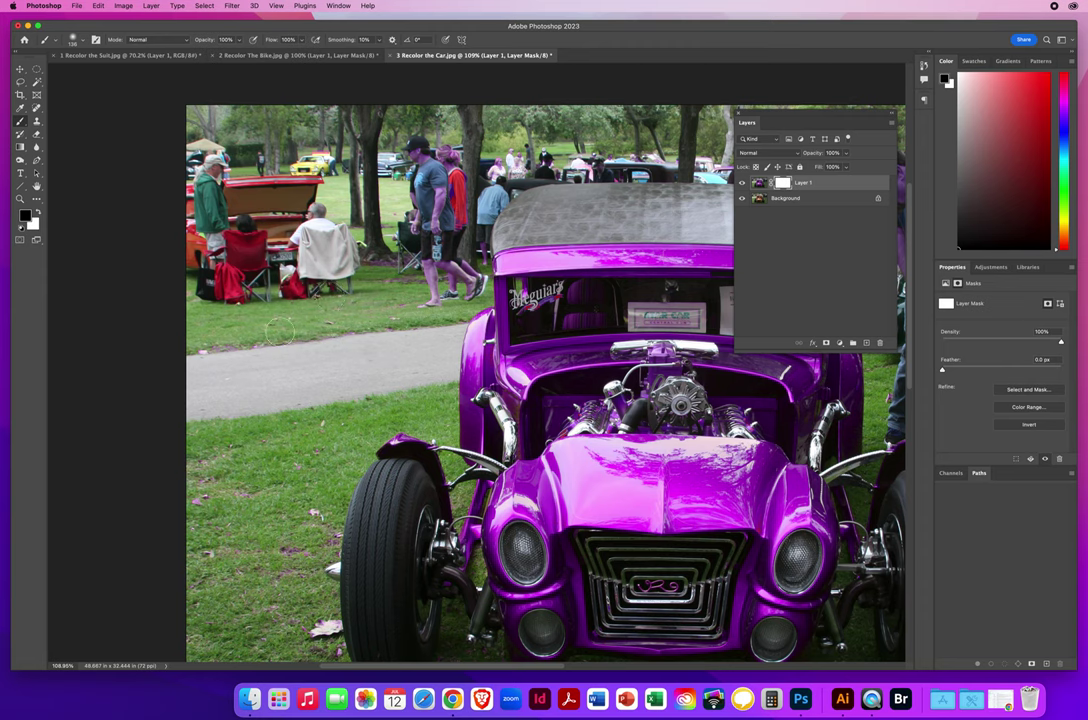
- Paint black on the mask over the walking couple, the distant crowd and the leaning man's head and upper body
mouse_move(418, 236)
mouse_down()
mouse_move(436, 264)
mouse_move(468, 275)
mouse_move(470, 218)
mouse_move(395, 185)
mouse_up()
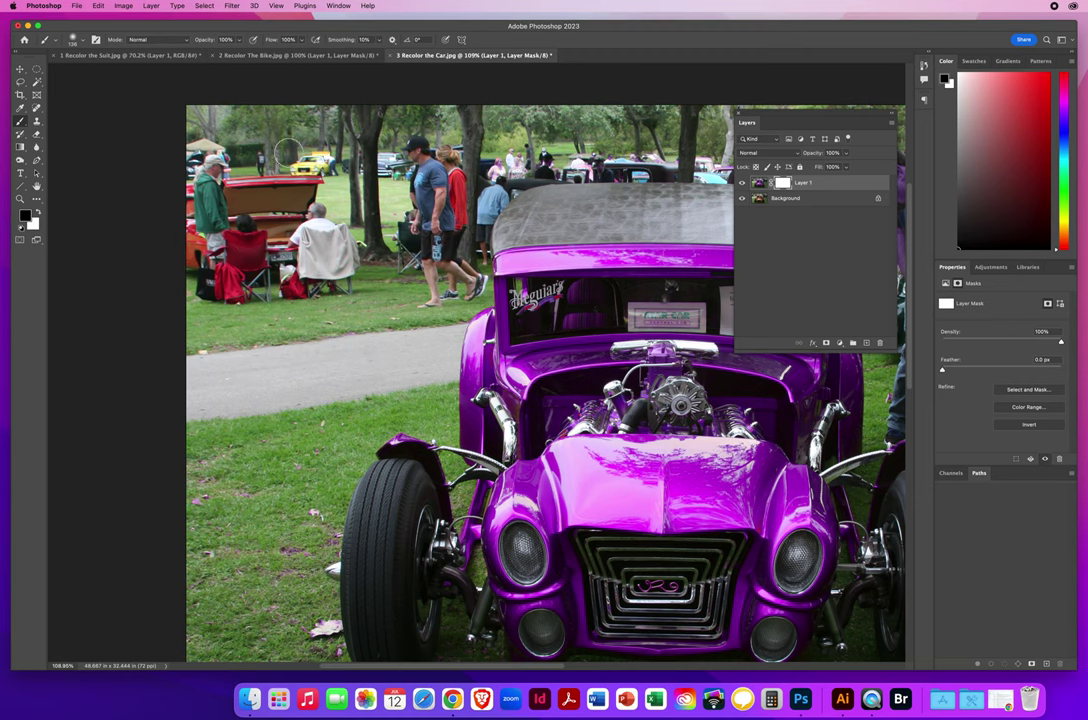
mouse_move(585, 143)
mouse_down()
mouse_move(442, 194)
mouse_move(508, 195)
mouse_move(197, 221)
mouse_up()
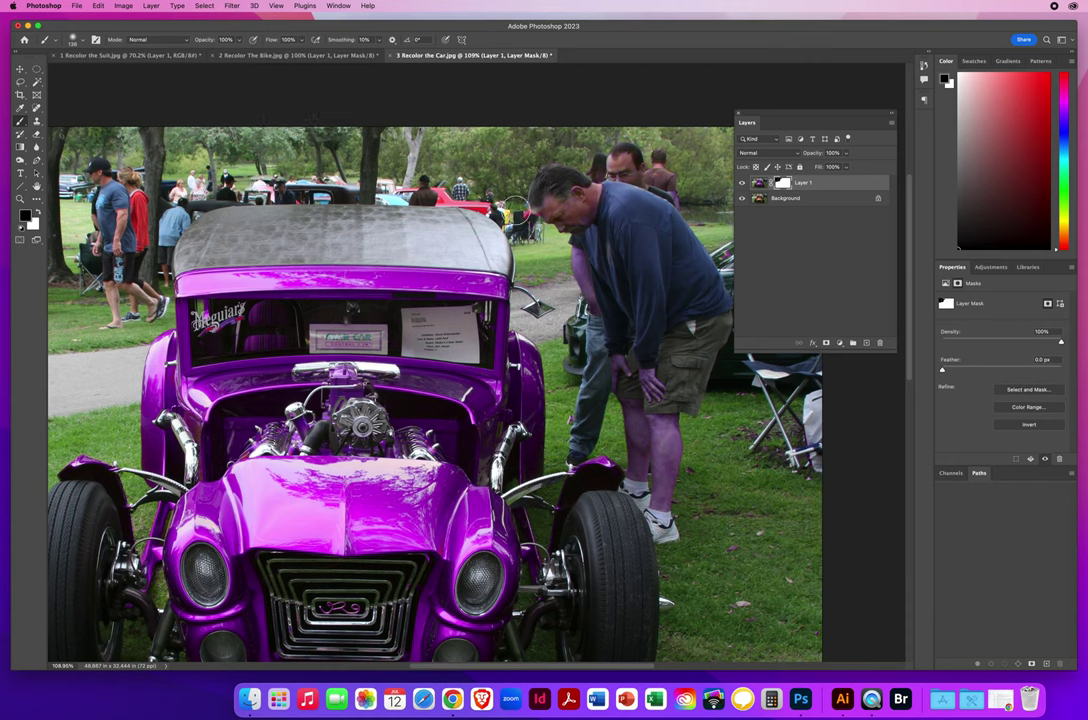
mouse_move(572, 213)
mouse_down()
mouse_move(595, 292)
mouse_move(609, 290)
mouse_move(625, 320)
mouse_up()
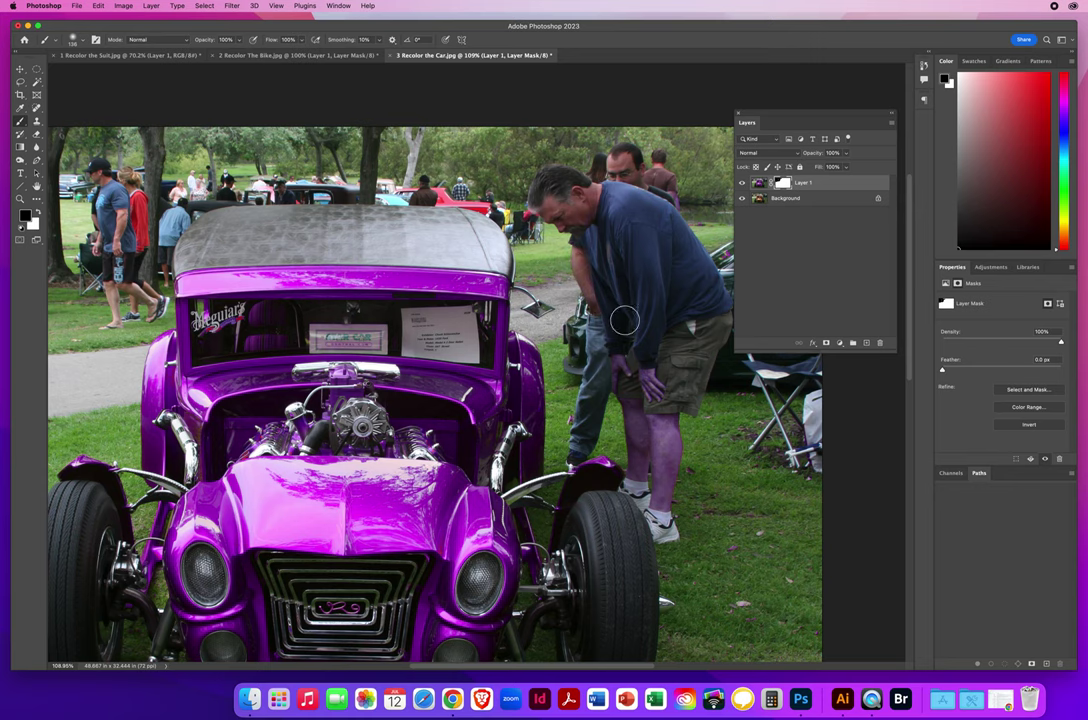
- With the Background layer hidden, mask out the leftover patches above and beside the car, and show the Background again
click(742, 198)
drag(362, 323, 624, 354)
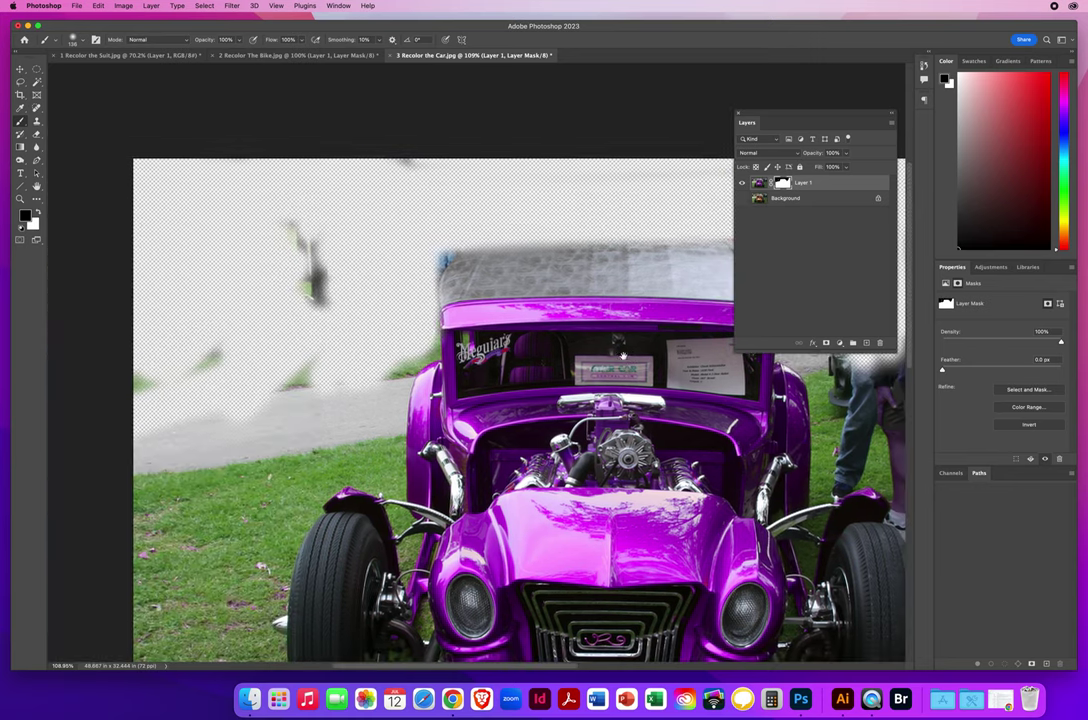
mouse_move(325, 299)
mouse_down()
mouse_move(260, 283)
mouse_move(251, 255)
mouse_move(254, 266)
mouse_move(302, 262)
mouse_move(197, 362)
mouse_move(221, 390)
mouse_move(300, 388)
mouse_move(215, 357)
mouse_up()
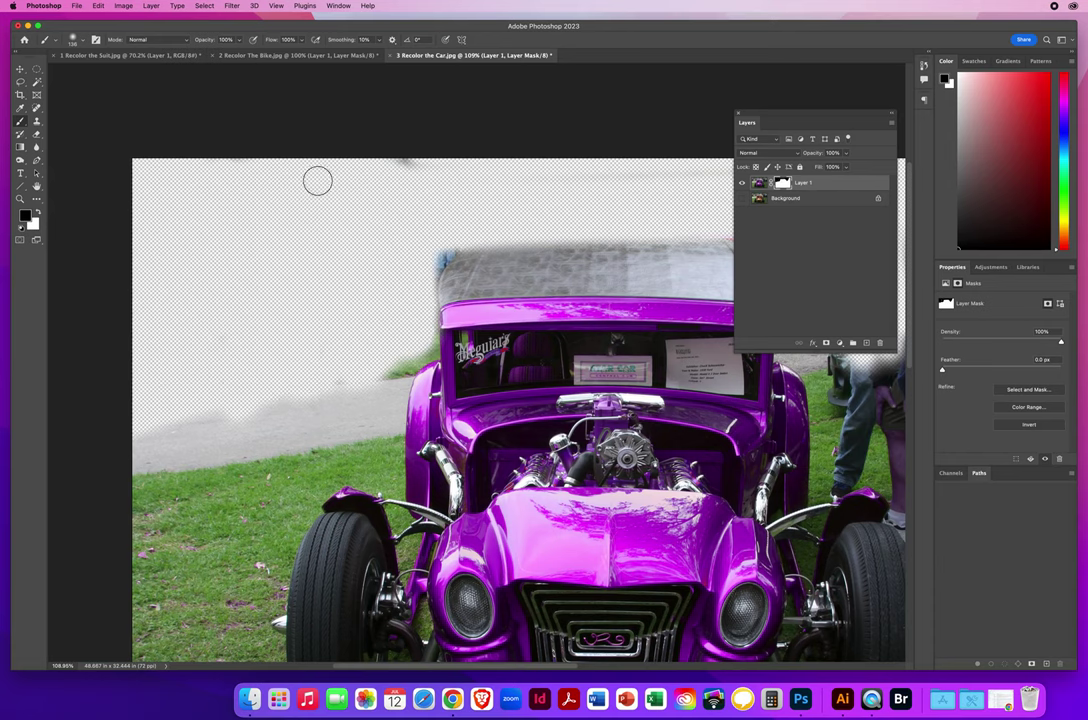
mouse_move(318, 180)
mouse_down()
mouse_move(695, 178)
mouse_move(519, 166)
mouse_move(431, 180)
mouse_up()
drag(631, 203, 175, 214)
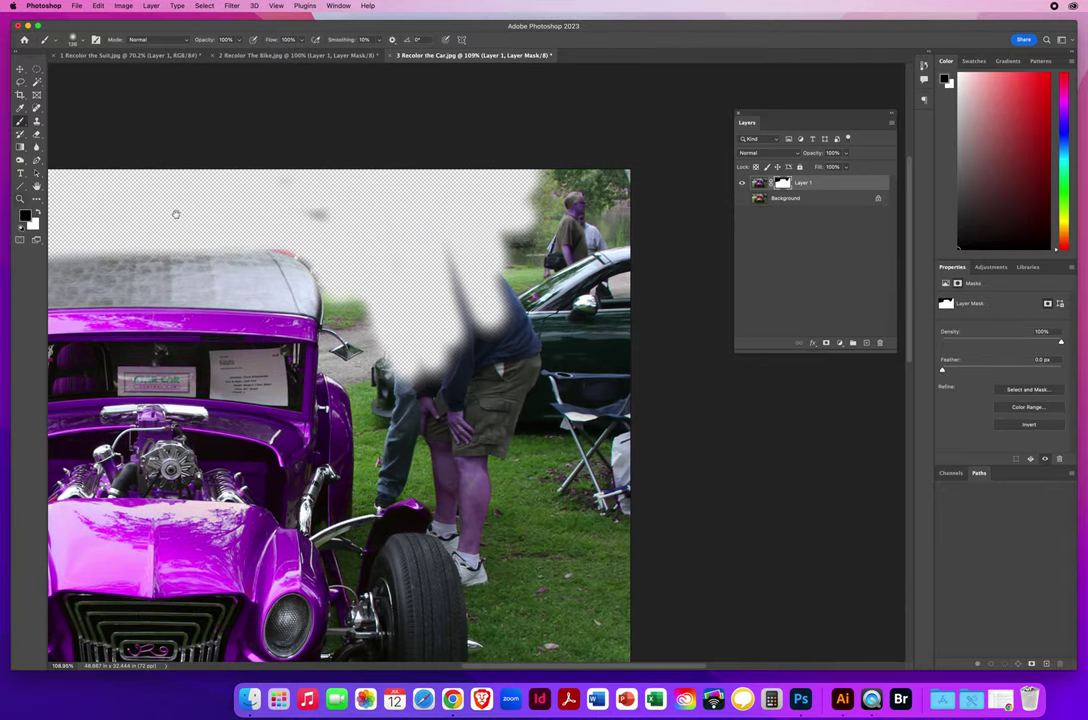
mouse_move(580, 204)
mouse_down()
mouse_move(614, 175)
mouse_move(682, 166)
mouse_move(658, 234)
mouse_move(682, 314)
mouse_move(498, 372)
mouse_move(478, 405)
mouse_move(518, 420)
mouse_move(564, 495)
mouse_move(622, 517)
mouse_up()
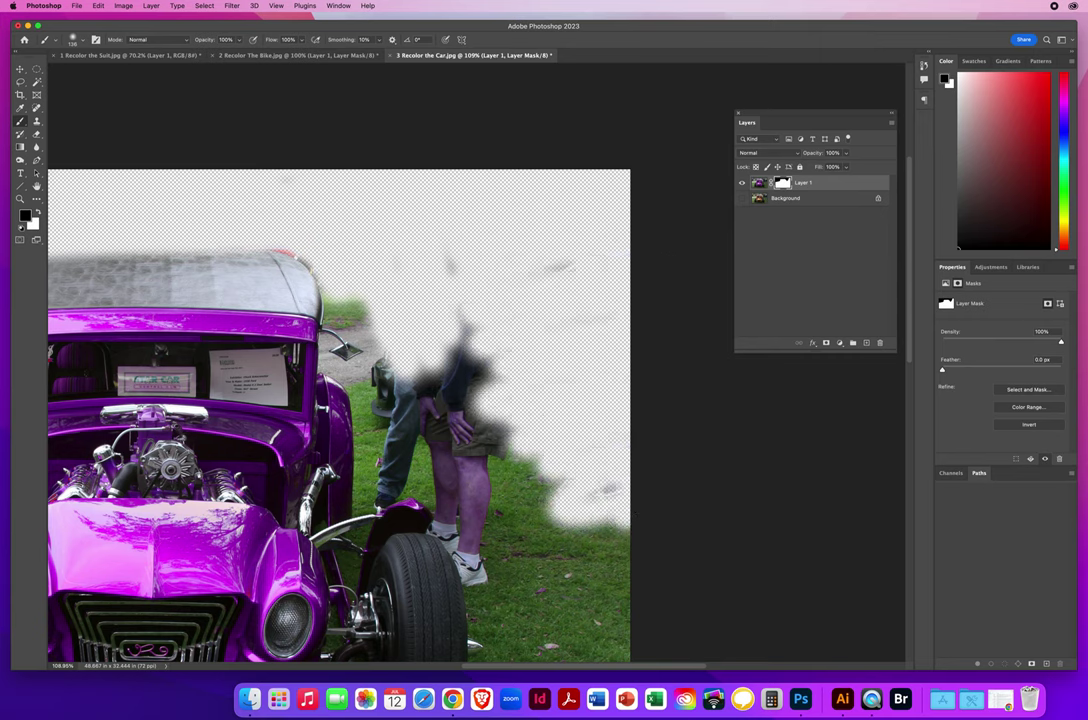
click(741, 198)
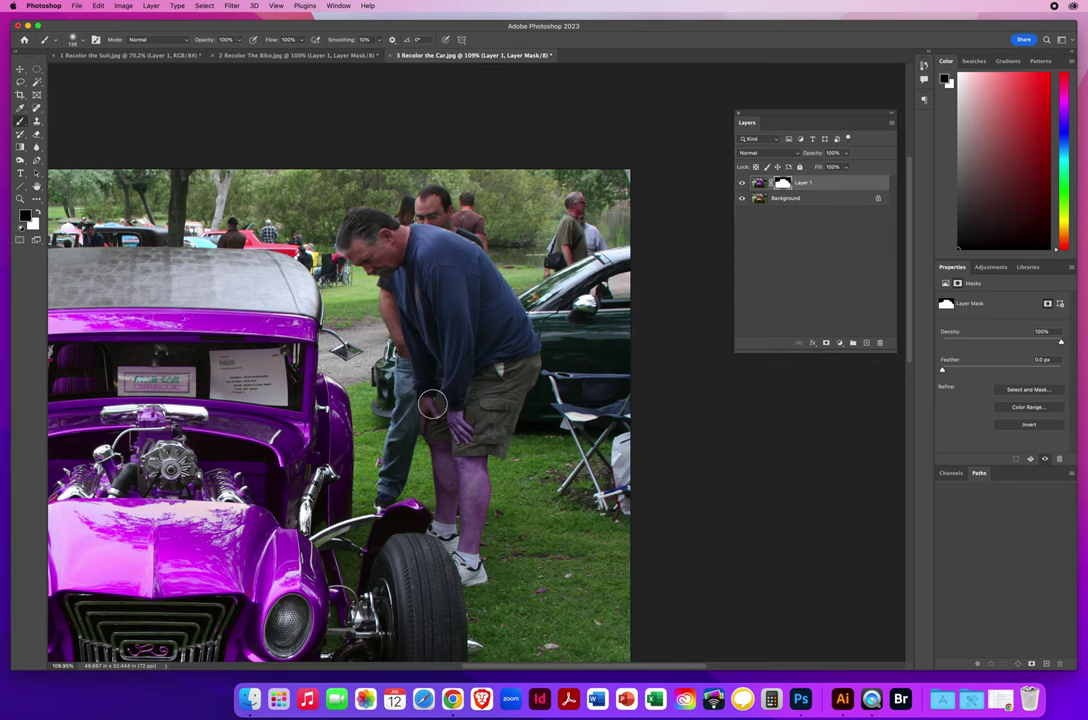
- Paint black on the mask over the leaning man's hands and legs and the purple-tinted leaves in the grass around the car
drag(521, 448, 488, 280)
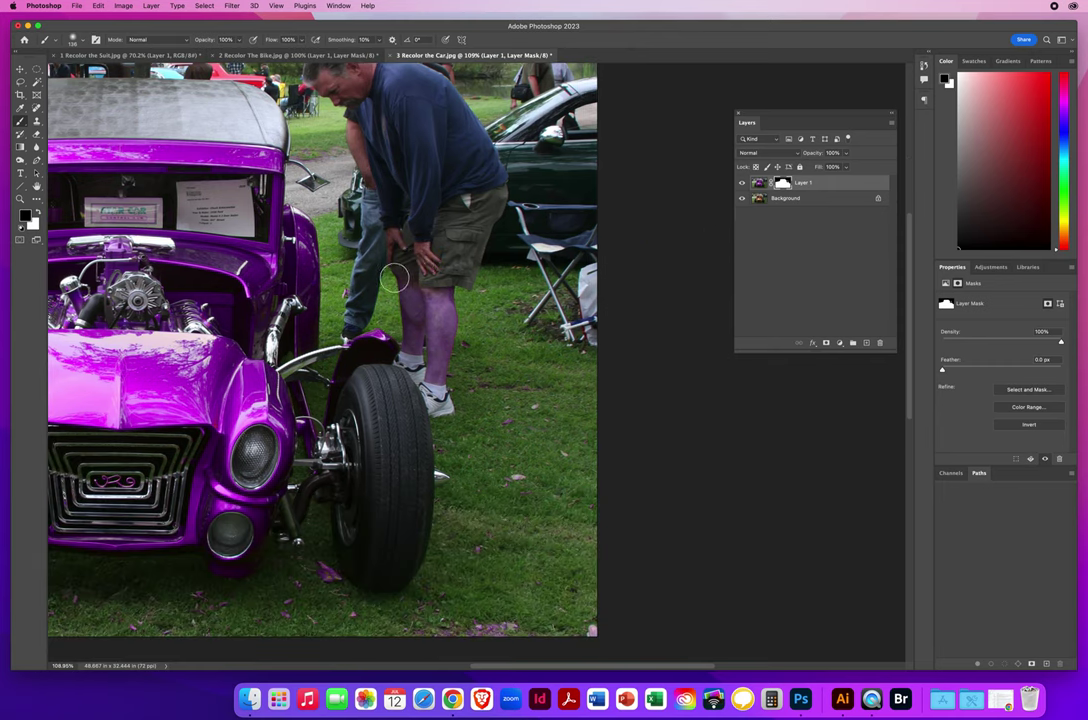
drag(391, 278, 365, 278)
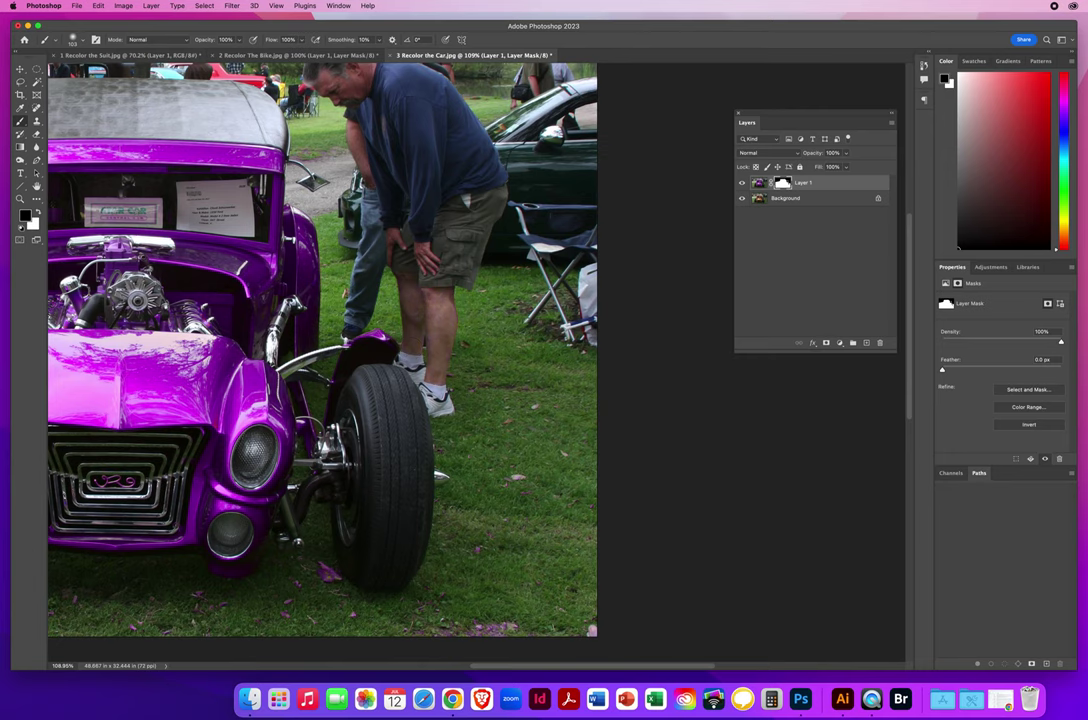
scroll(514, 343, down, 5)
scroll(514, 343, left, 2)
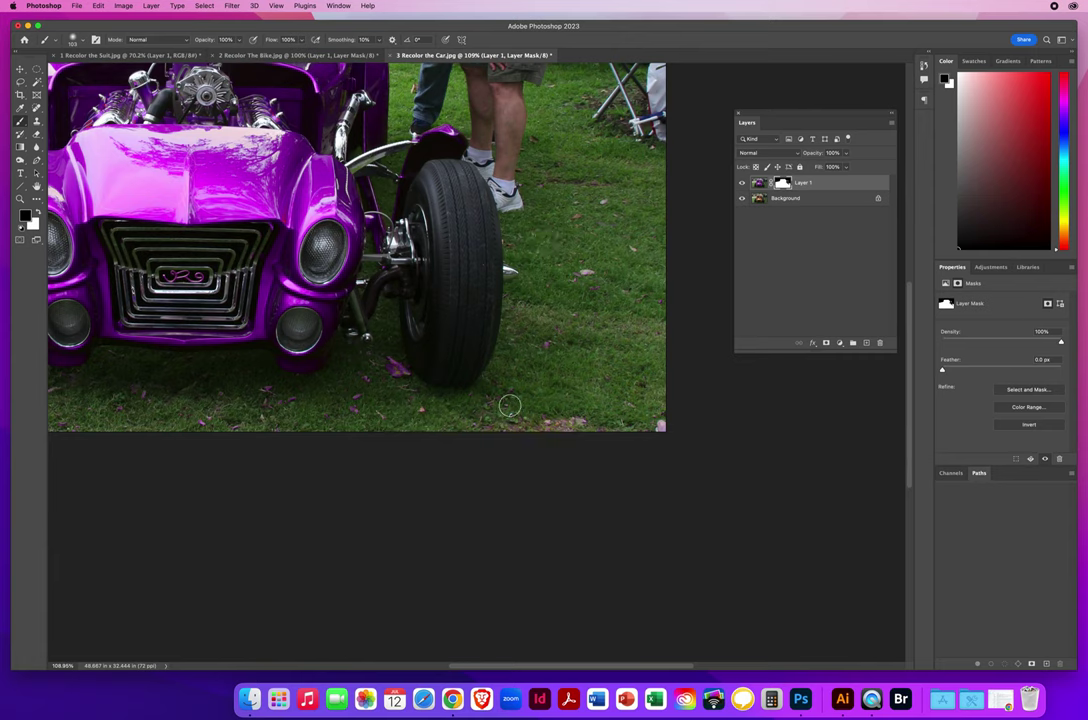
click(398, 363)
drag(267, 418, 646, 413)
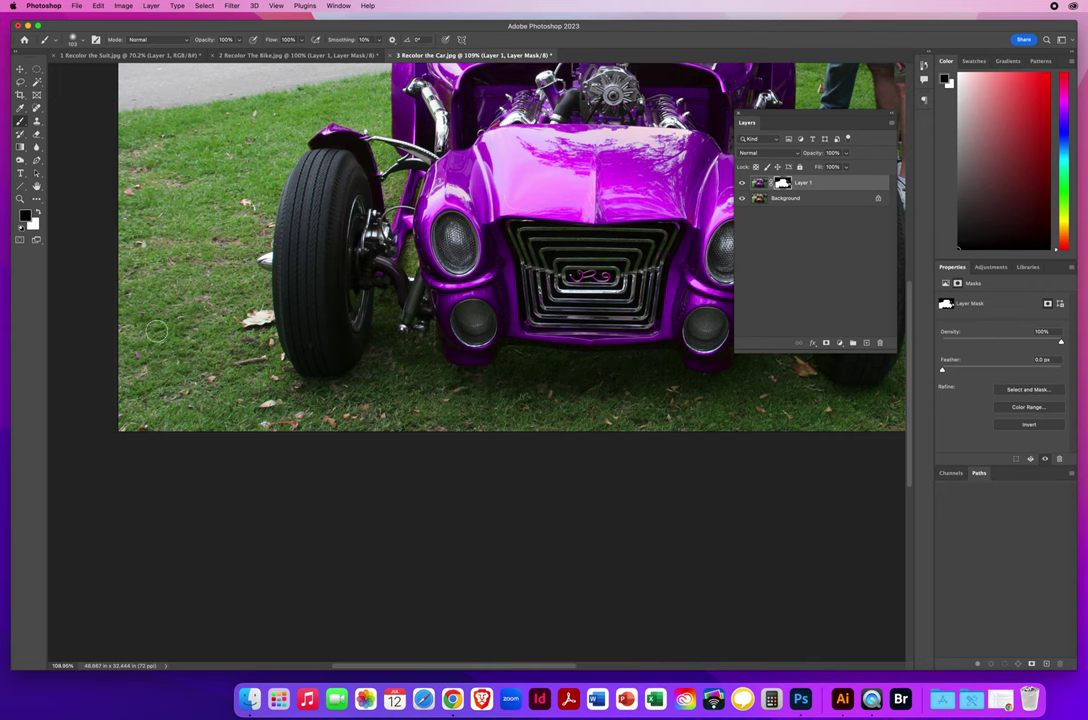
scroll(243, 160, up, 5)
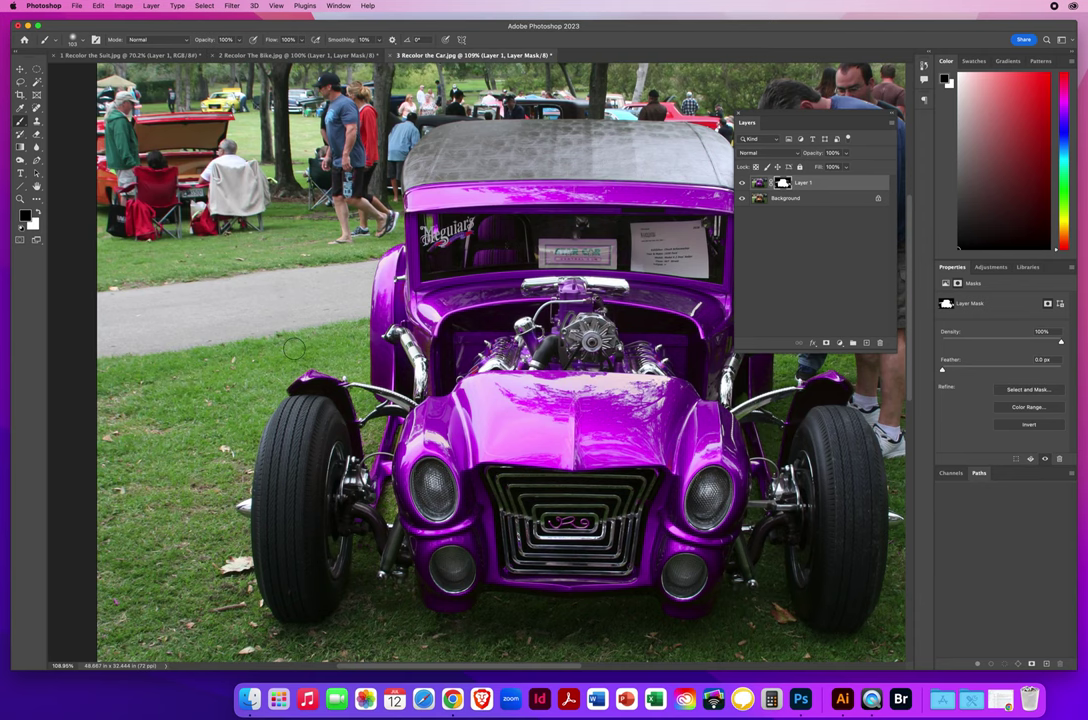
drag(300, 334, 79, 334)
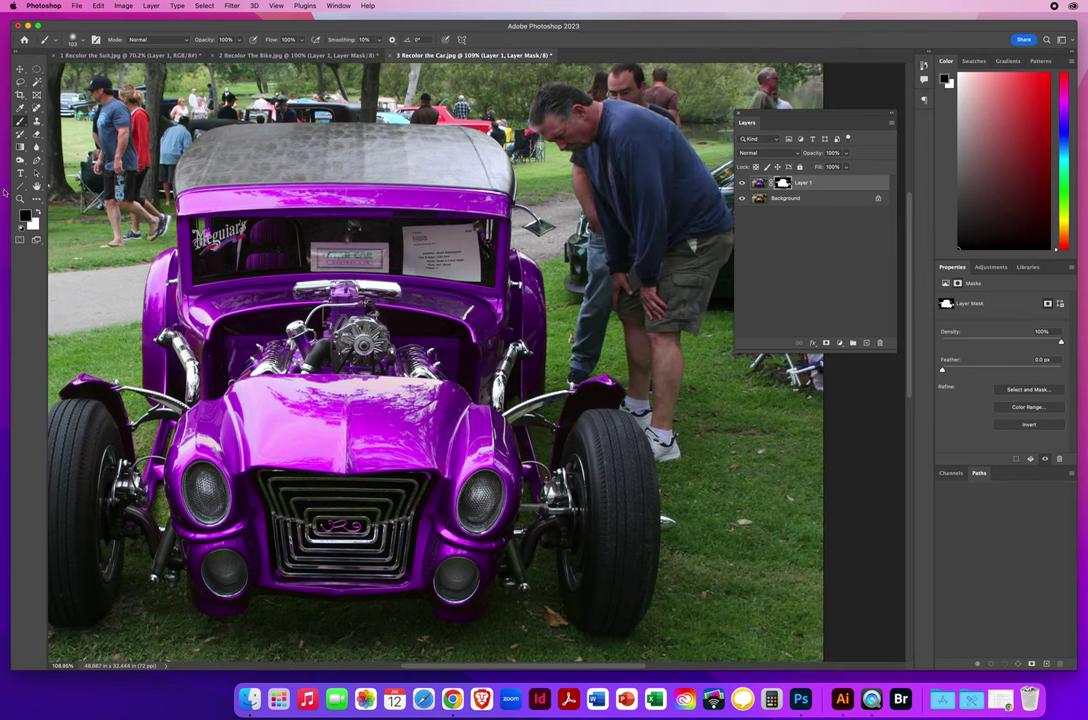
- Hide the Background layer, mask out the remaining grass, path and bystander remnants around the car, and show the Background again
click(20, 199)
drag(389, 322, 330, 322)
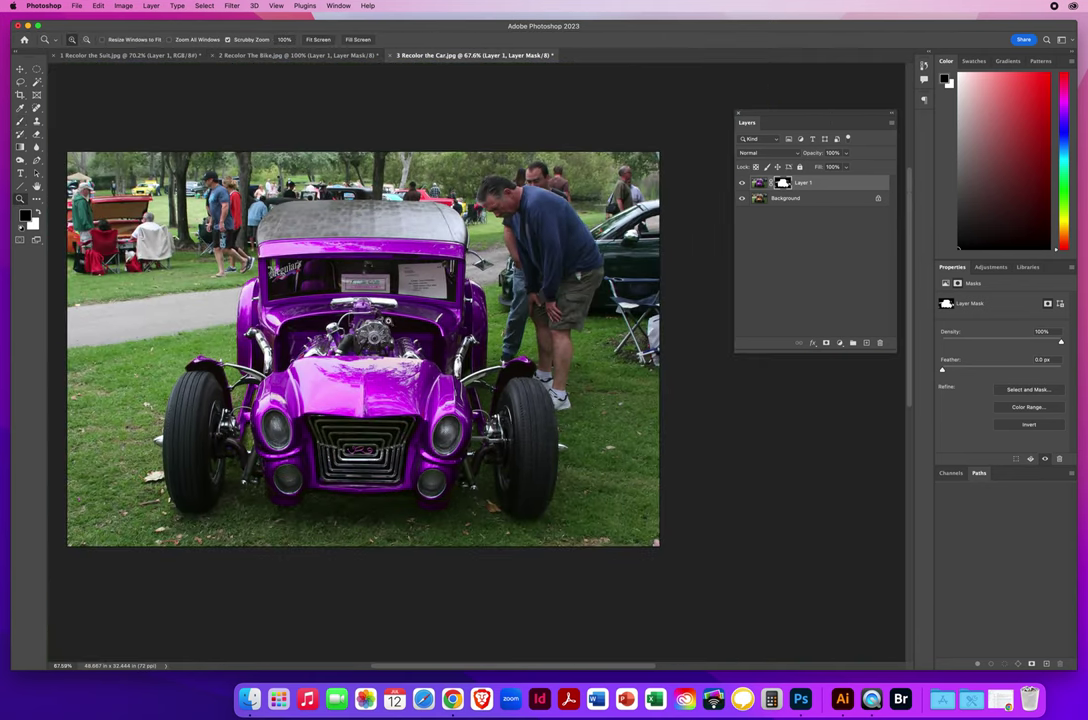
click(742, 198)
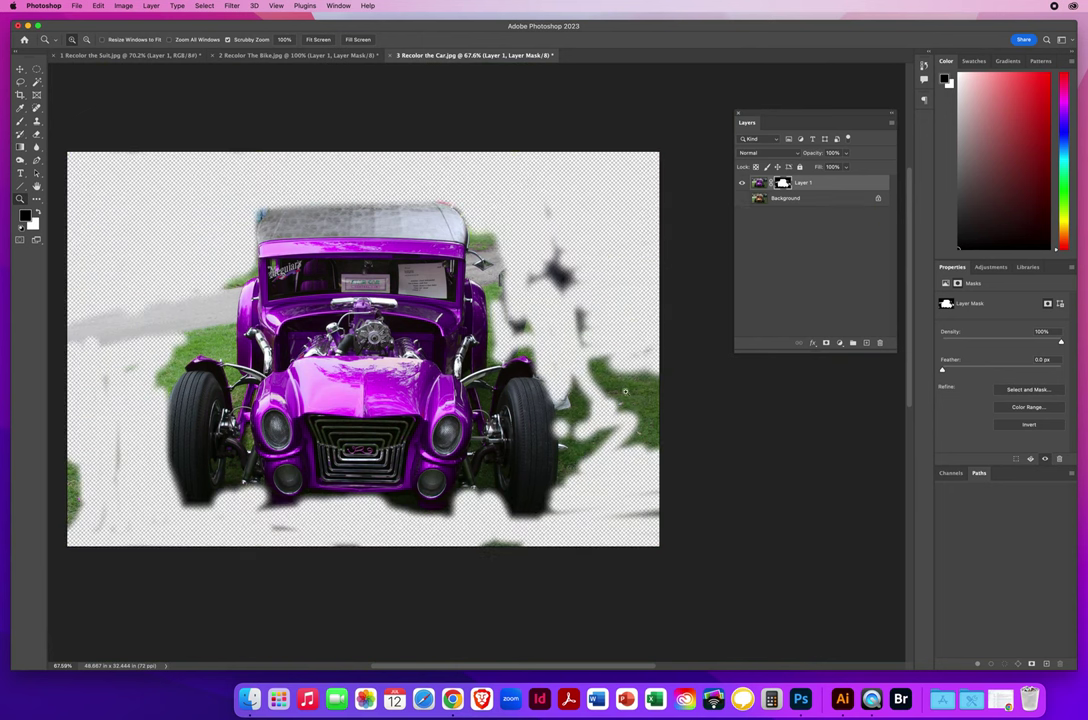
click(20, 121)
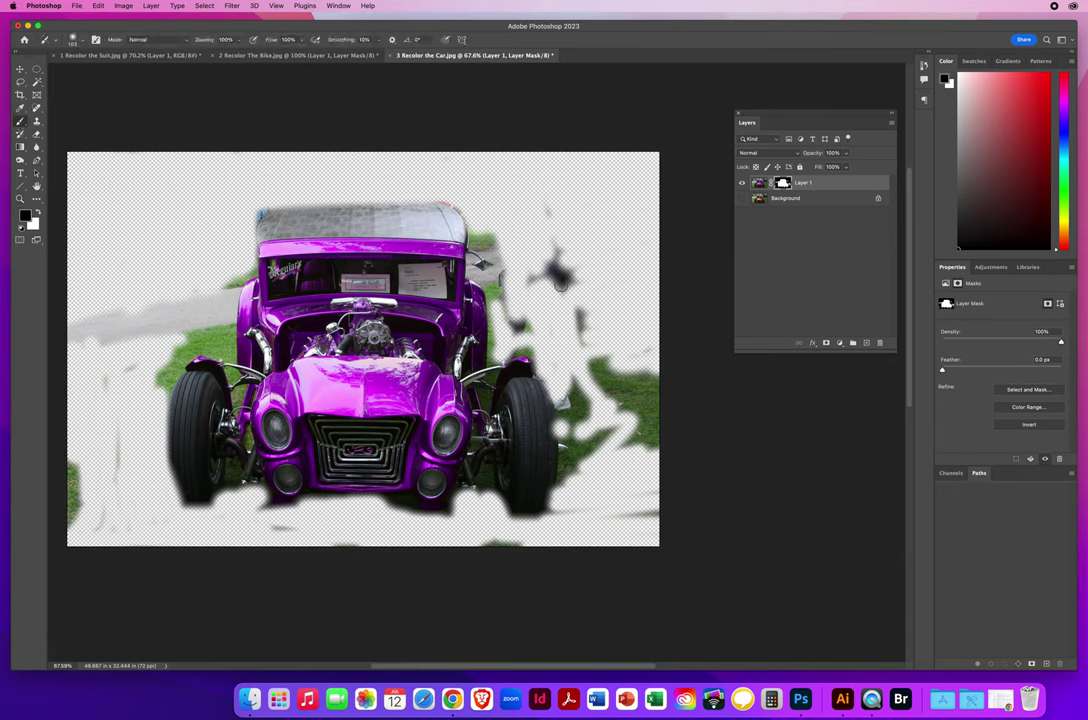
mouse_move(548, 202)
mouse_down()
mouse_move(565, 299)
mouse_move(543, 261)
mouse_move(529, 286)
mouse_move(556, 251)
mouse_move(580, 306)
mouse_move(601, 430)
mouse_move(591, 408)
mouse_move(603, 338)
mouse_move(640, 460)
mouse_move(654, 326)
mouse_up()
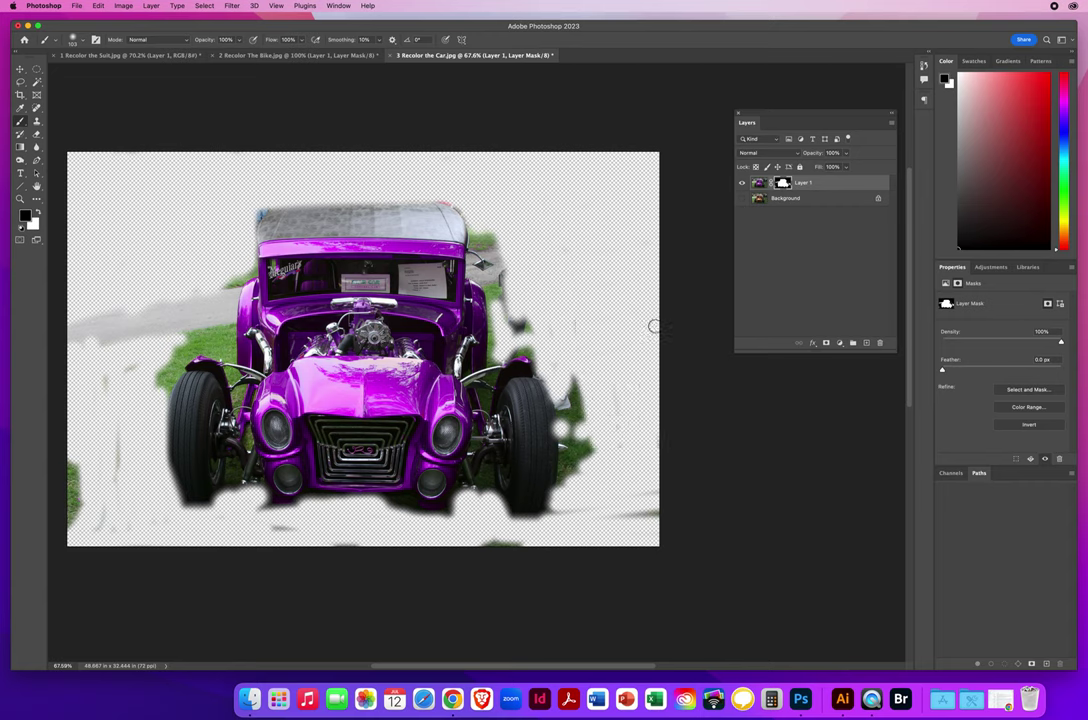
mouse_move(628, 477)
mouse_down()
mouse_move(623, 516)
mouse_move(493, 546)
mouse_up()
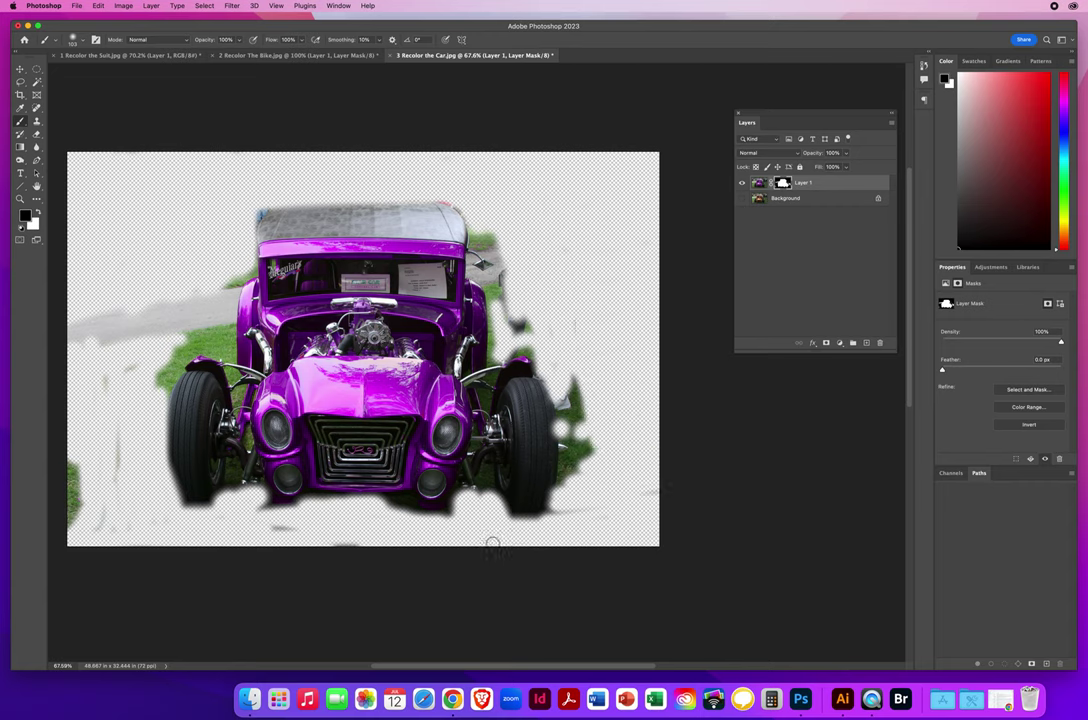
mouse_move(586, 427)
mouse_down()
mouse_move(569, 480)
mouse_move(591, 450)
mouse_move(571, 374)
mouse_move(580, 424)
mouse_up()
mouse_move(243, 517)
mouse_down()
mouse_move(291, 520)
mouse_move(115, 536)
mouse_move(91, 416)
mouse_move(69, 420)
mouse_move(68, 533)
mouse_move(72, 473)
mouse_up()
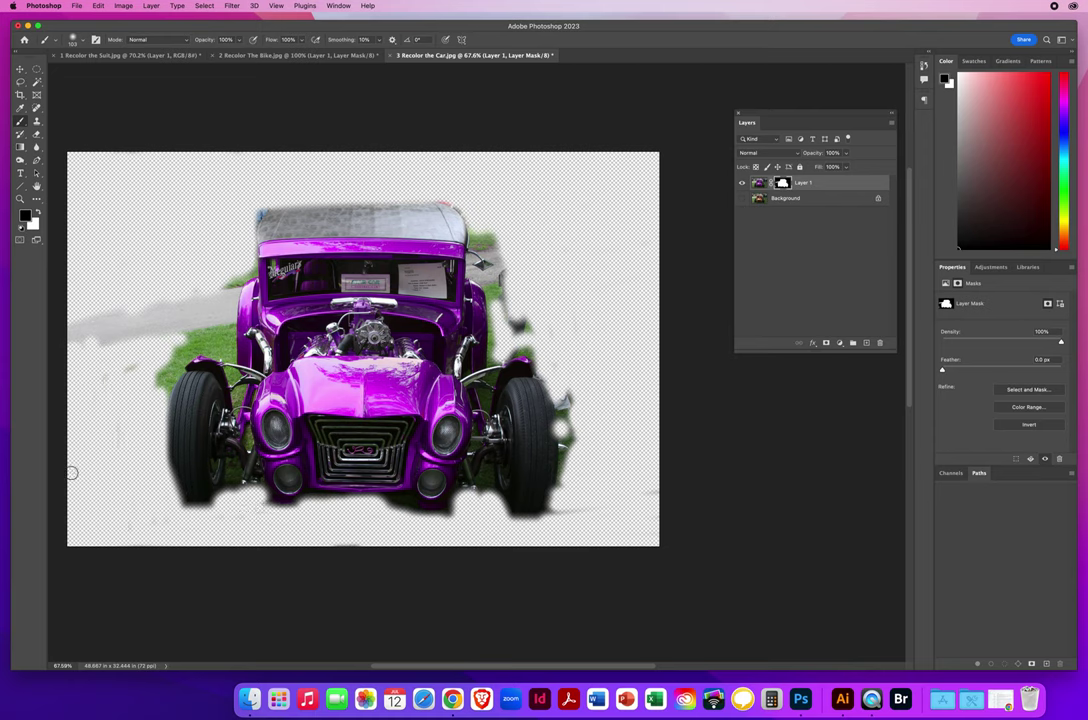
mouse_move(72, 363)
mouse_down()
mouse_move(86, 305)
mouse_move(129, 268)
mouse_move(145, 272)
mouse_move(125, 368)
mouse_move(137, 365)
mouse_move(149, 398)
mouse_move(171, 351)
mouse_move(143, 331)
mouse_move(140, 343)
mouse_move(196, 321)
mouse_move(225, 294)
mouse_move(219, 324)
mouse_move(211, 303)
mouse_move(182, 330)
mouse_up()
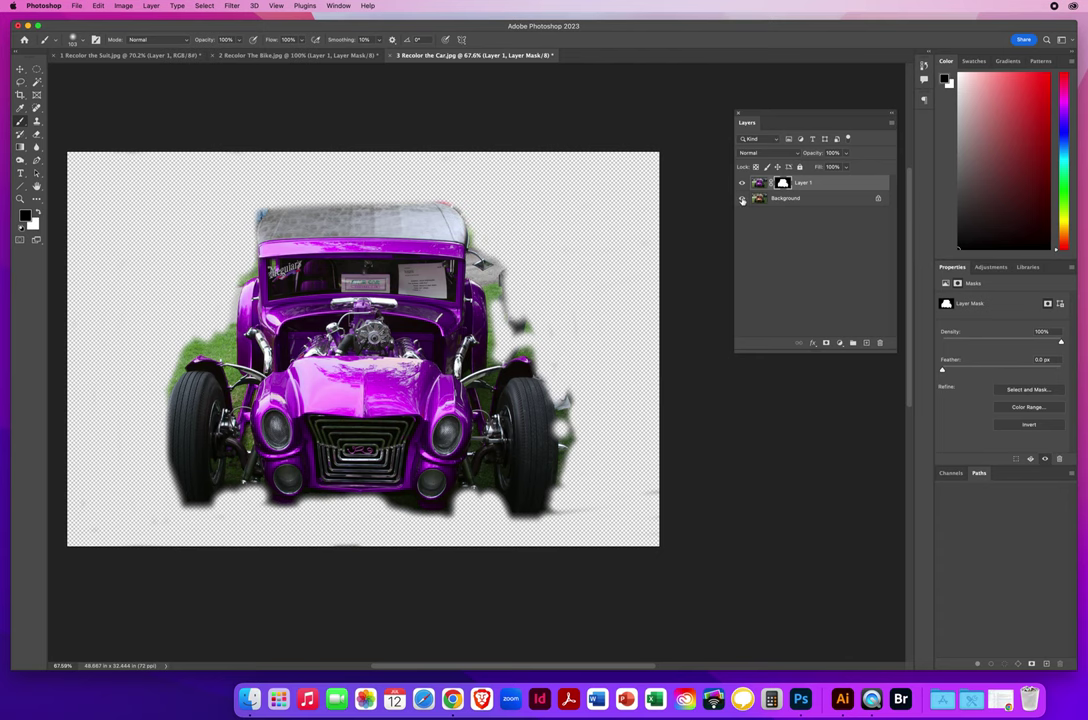
click(742, 198)
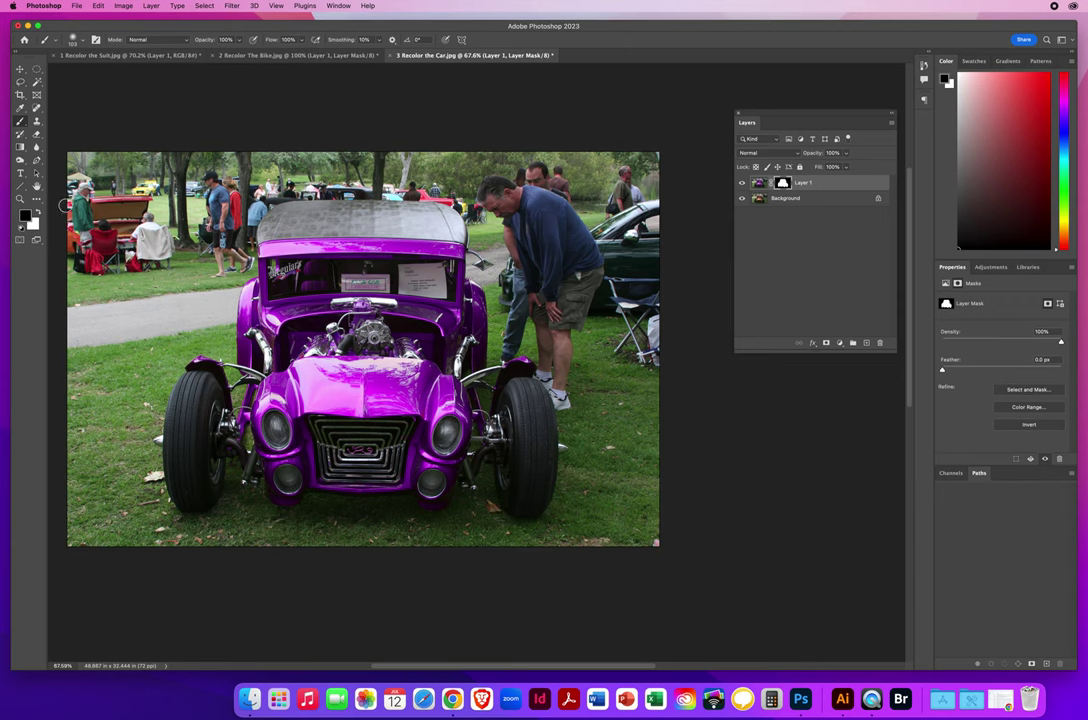
- Compare the windshield decal, seat and signs with their original colors by temporarily hiding Layer 1
key(z)
click(326, 295)
click(528, 348)
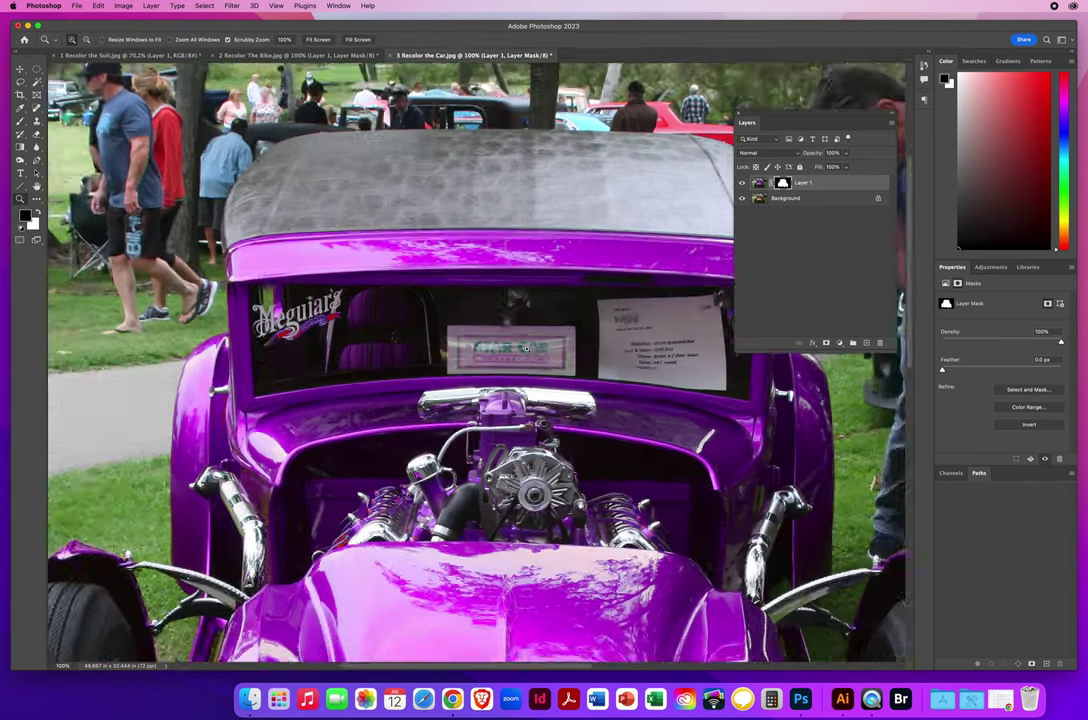
click(535, 350)
click(20, 121)
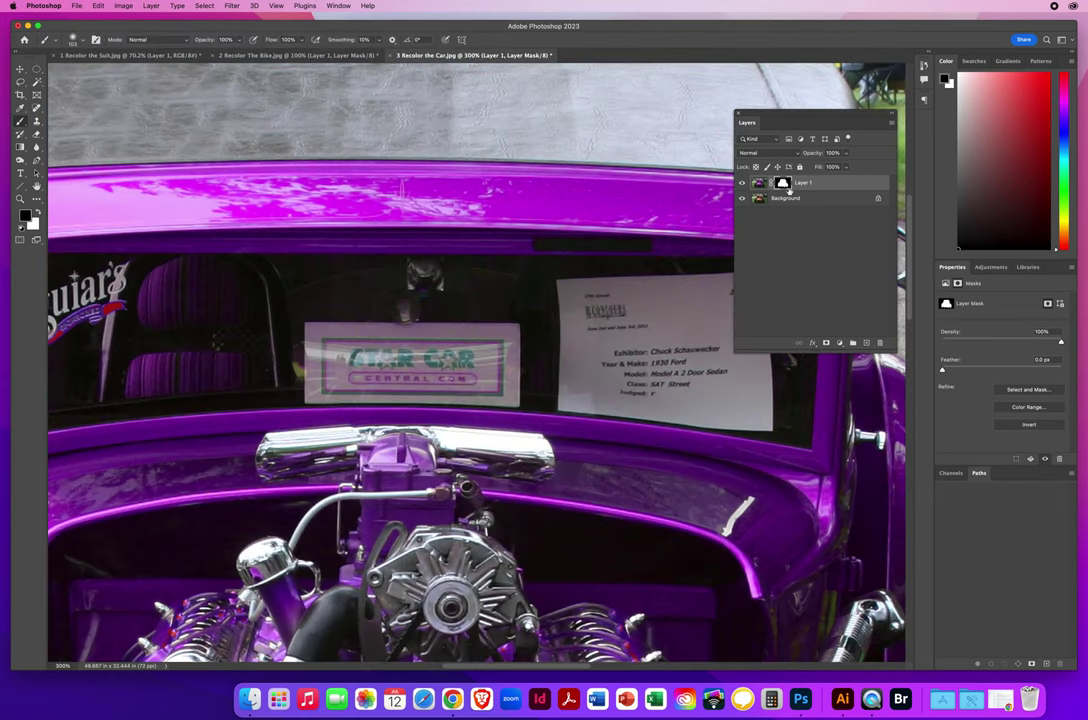
click(741, 183)
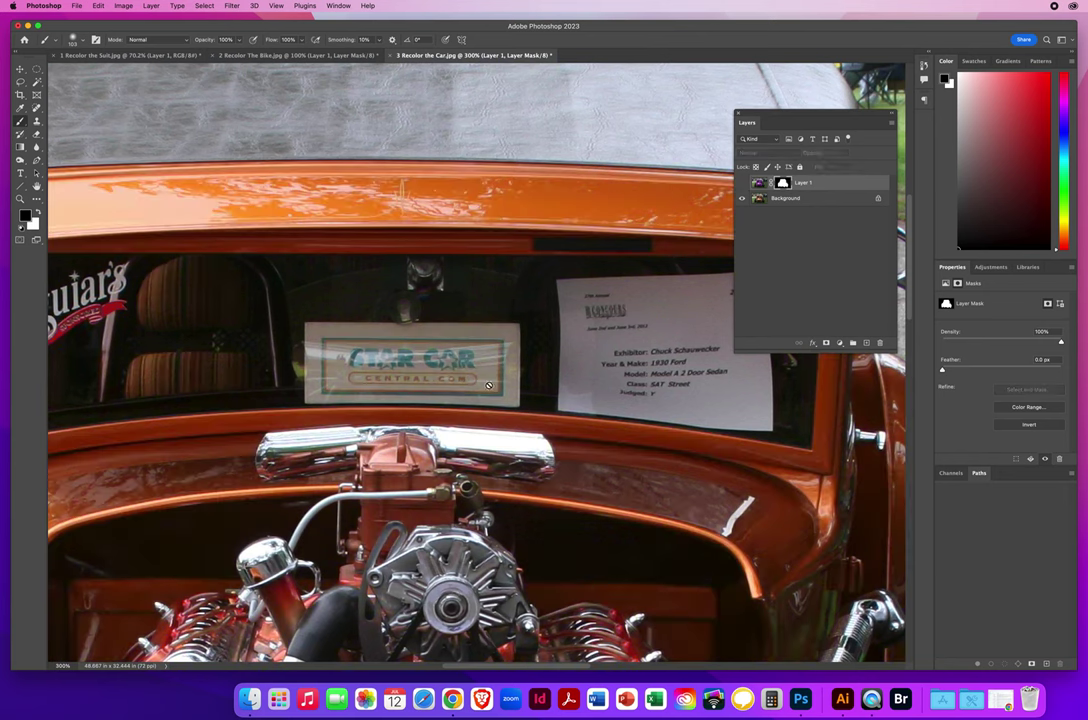
drag(284, 325, 418, 284)
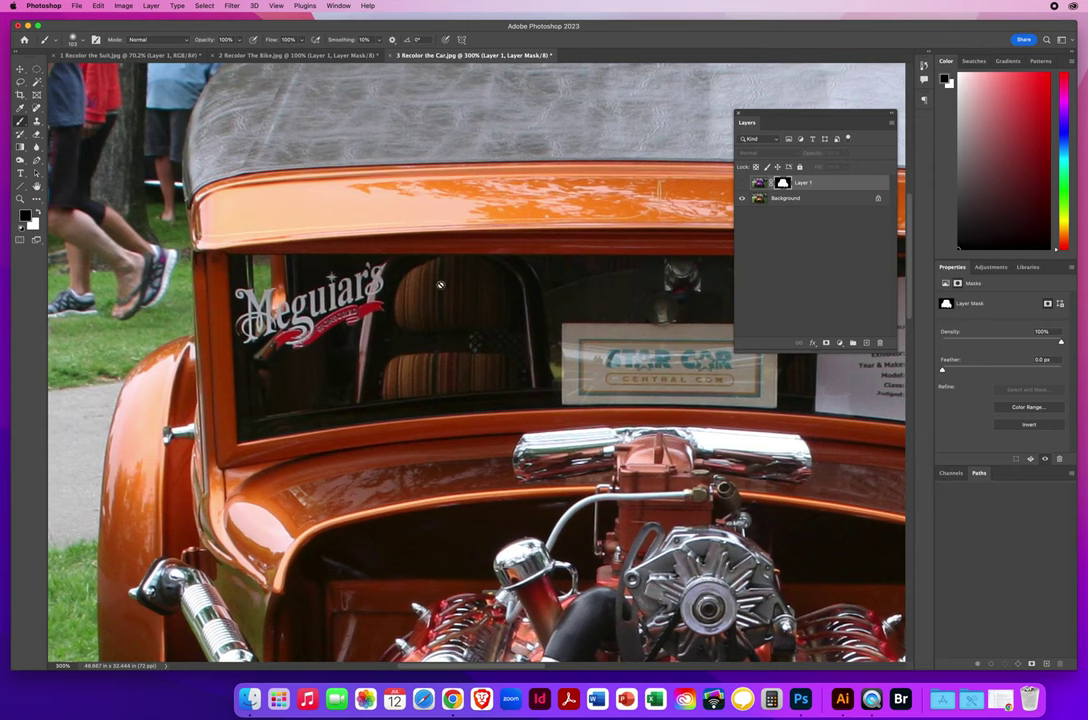
click(741, 183)
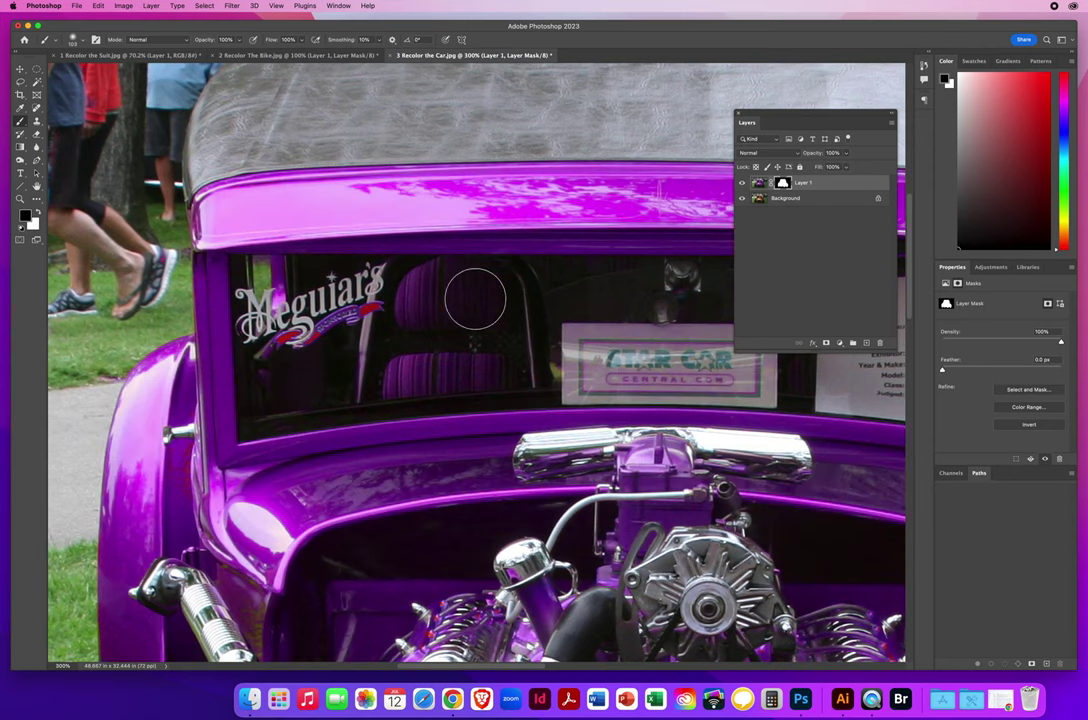
- Paint black on the mask over the Meguiar's windshield decal and both parts of the striped seat to restore their original colors
drag(493, 298, 415, 306)
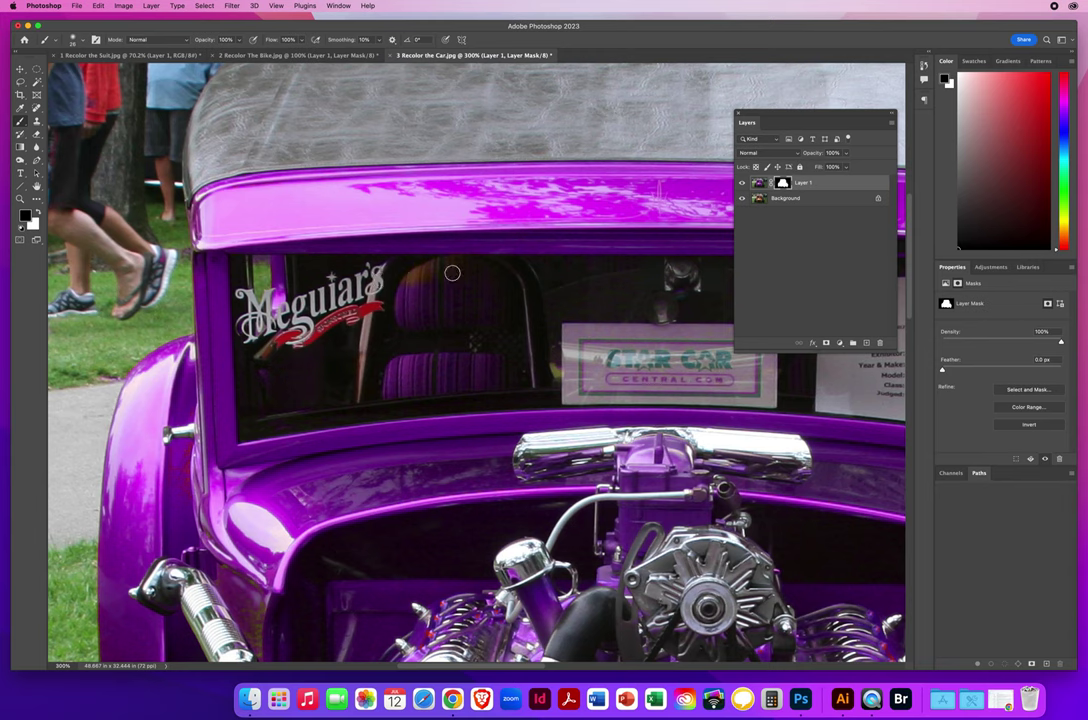
mouse_move(452, 272)
mouse_down()
mouse_move(504, 276)
mouse_move(426, 294)
mouse_move(513, 321)
mouse_up()
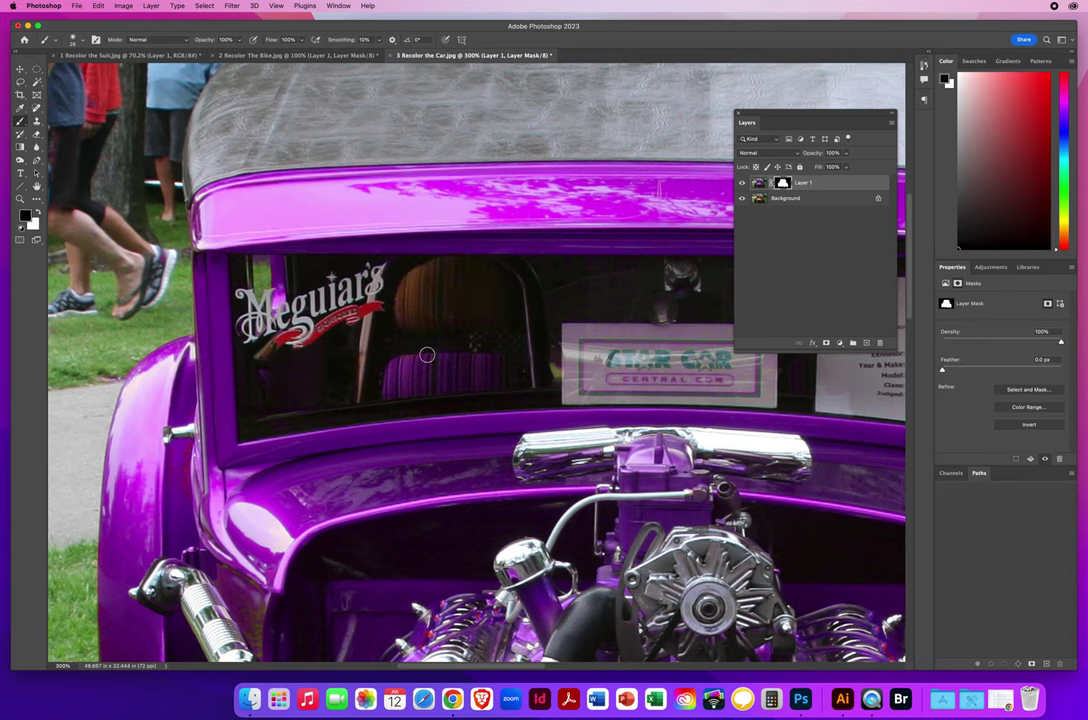
mouse_move(427, 355)
mouse_down()
mouse_move(392, 363)
mouse_move(414, 384)
mouse_up()
mouse_move(380, 391)
mouse_down()
mouse_move(508, 379)
mouse_move(457, 377)
mouse_move(509, 362)
mouse_move(521, 321)
mouse_move(527, 332)
mouse_move(529, 287)
mouse_move(491, 278)
mouse_move(538, 320)
mouse_move(164, 287)
mouse_up()
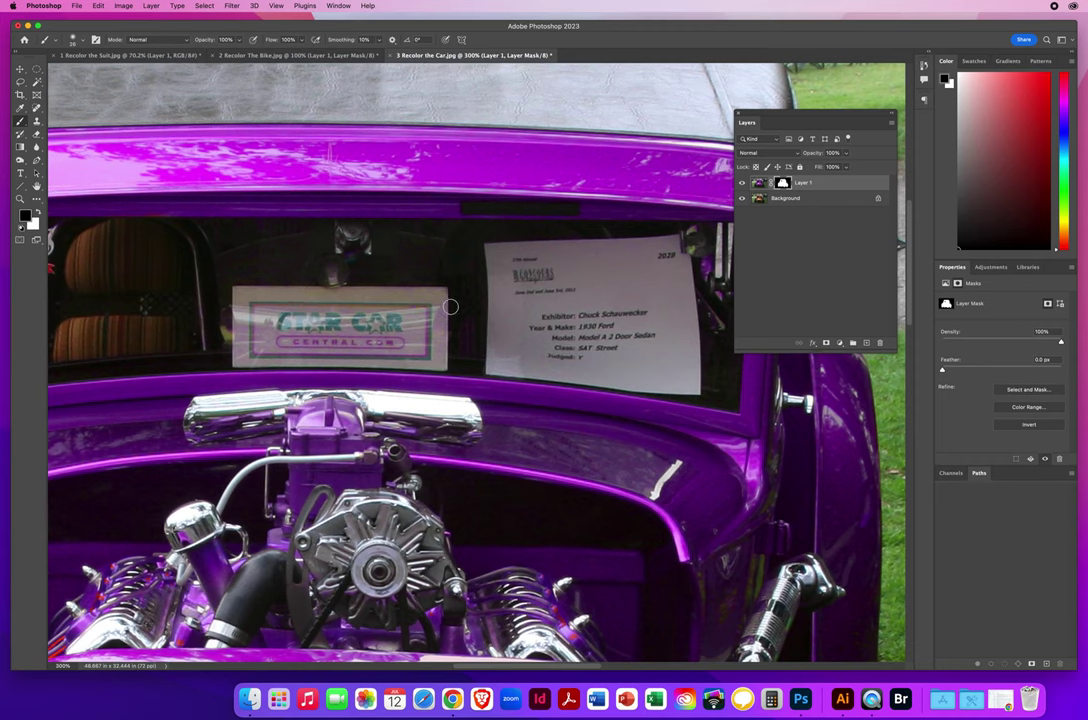
- Paint black on the mask over the Star Car Central sign behind the windshield to restore its original colors
mouse_move(321, 335)
mouse_down()
mouse_move(437, 335)
mouse_move(213, 334)
mouse_move(380, 352)
mouse_move(230, 357)
mouse_move(439, 362)
mouse_move(379, 353)
mouse_move(458, 346)
mouse_move(440, 298)
mouse_up()
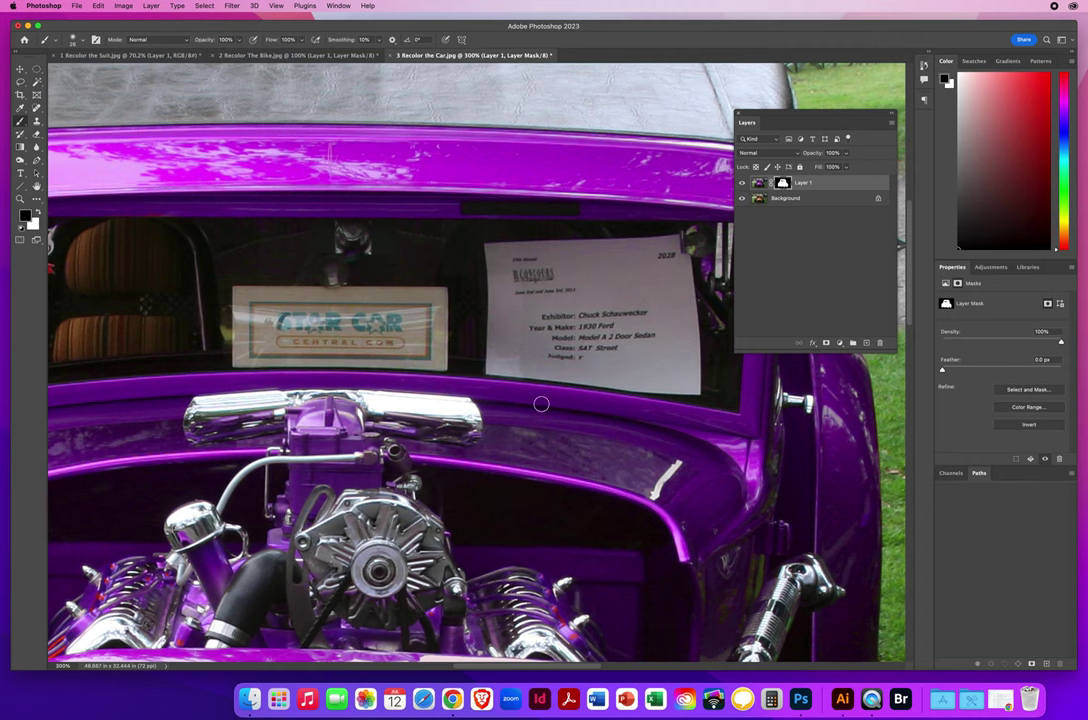
drag(523, 411, 573, 236)
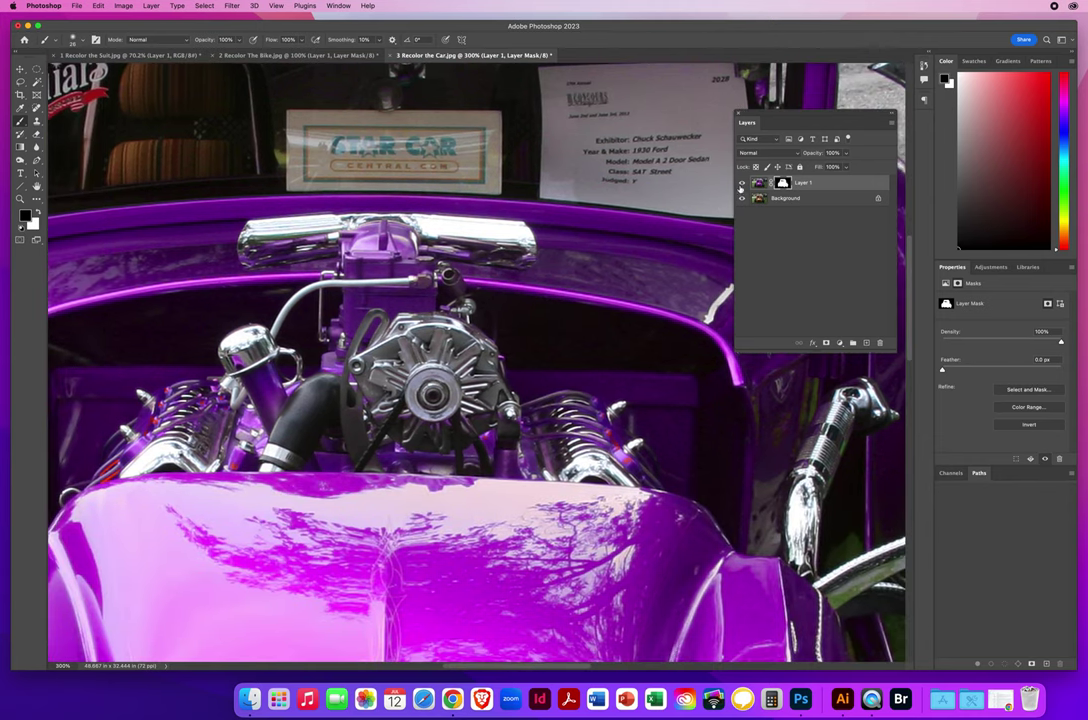
- Compare the engine parts with their original colors by temporarily hiding Layer 1
click(741, 184)
click(741, 184)
drag(369, 268, 354, 266)
click(741, 184)
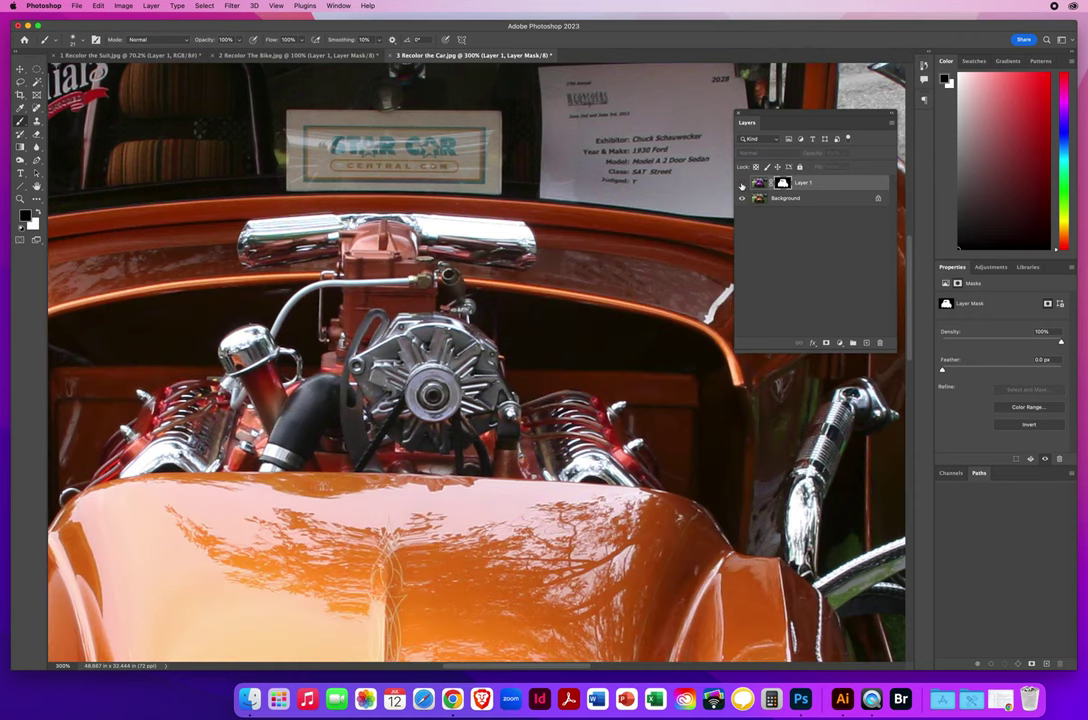
click(741, 184)
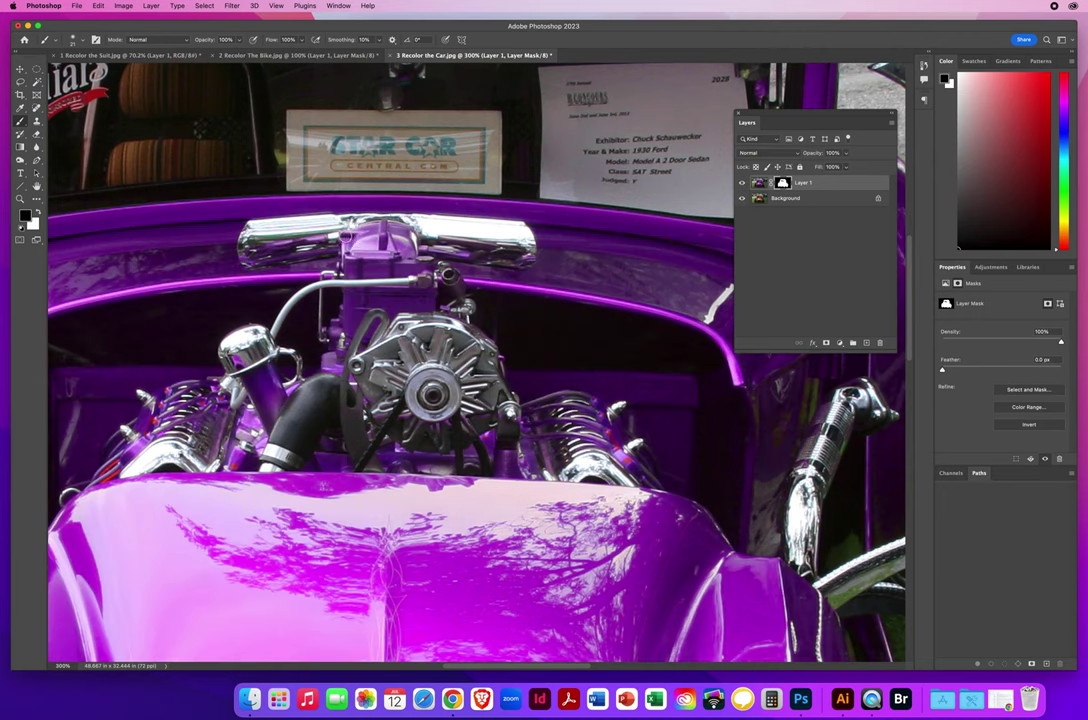
click(741, 184)
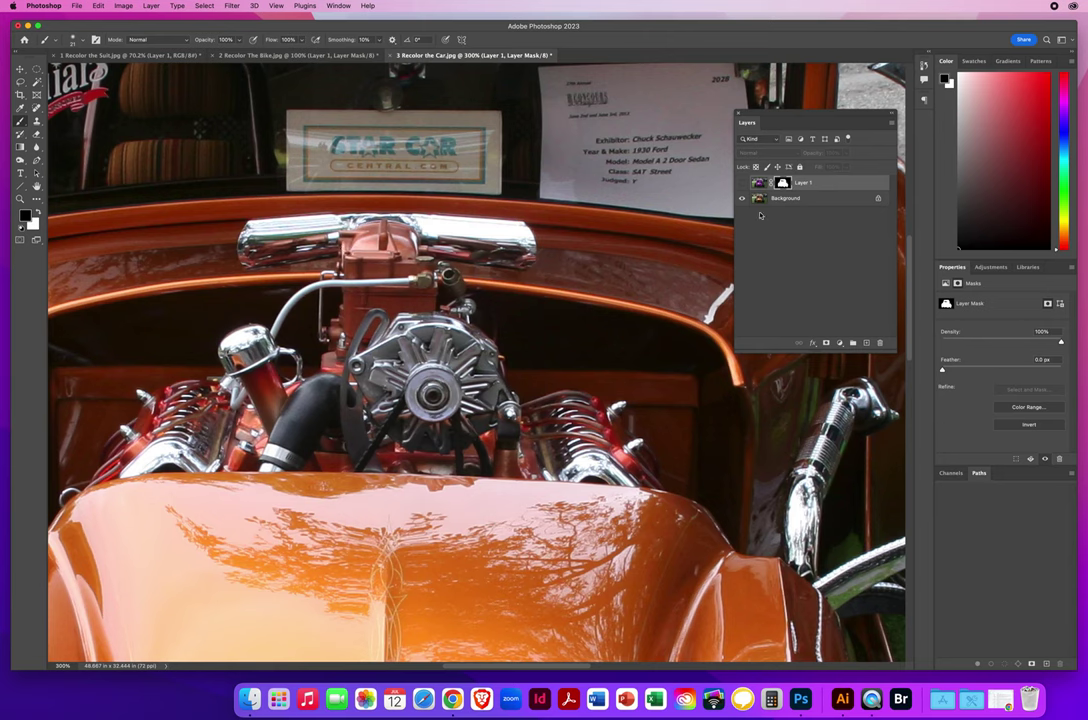
click(741, 184)
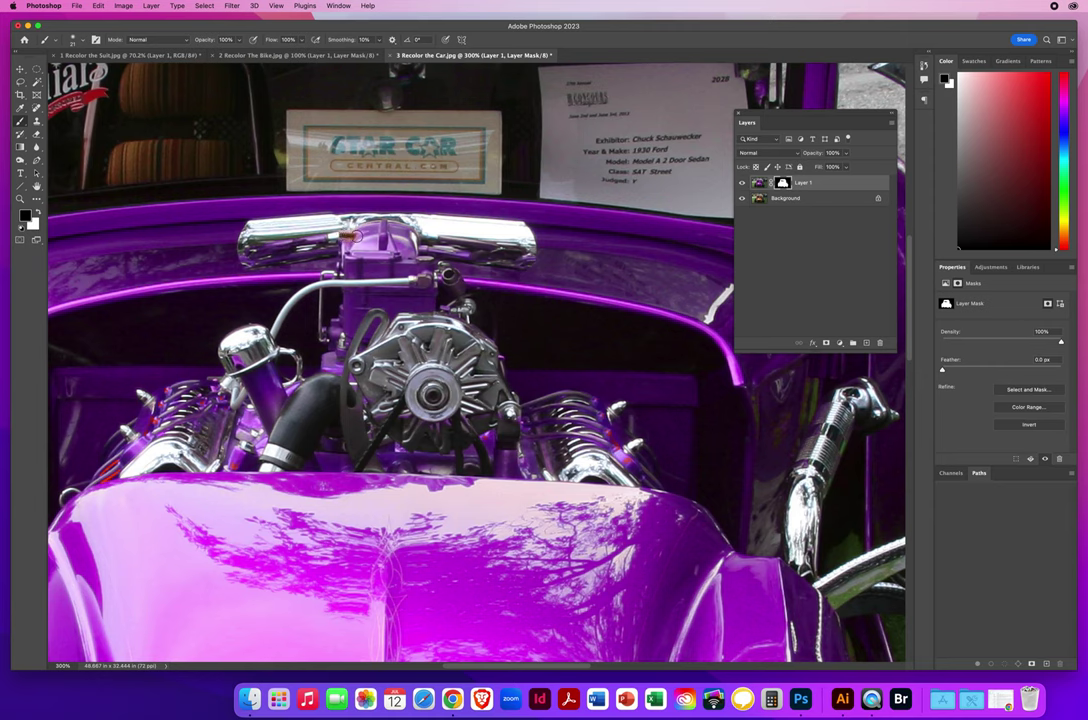
- Paint black on the mask over the upper engine housing, the parts below the alternator and the right-hand cylinder bank to restore their original colors
mouse_move(355, 236)
mouse_down()
mouse_move(384, 227)
mouse_move(359, 233)
mouse_move(400, 231)
mouse_move(391, 238)
mouse_move(405, 241)
mouse_move(354, 248)
mouse_up()
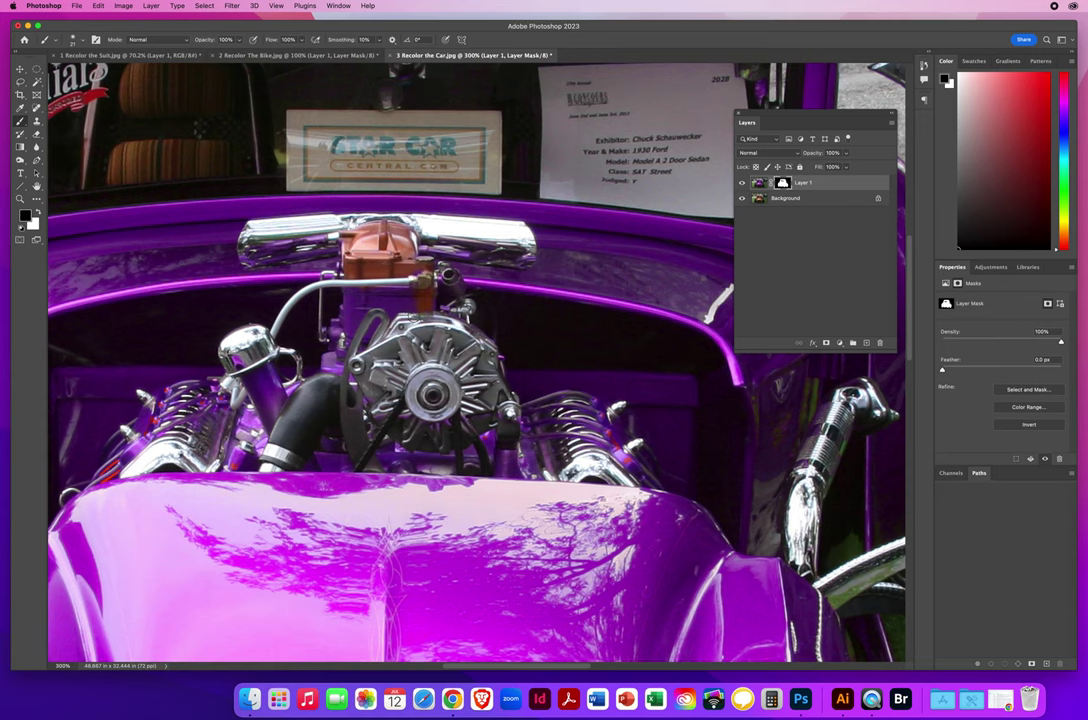
drag(396, 292, 387, 292)
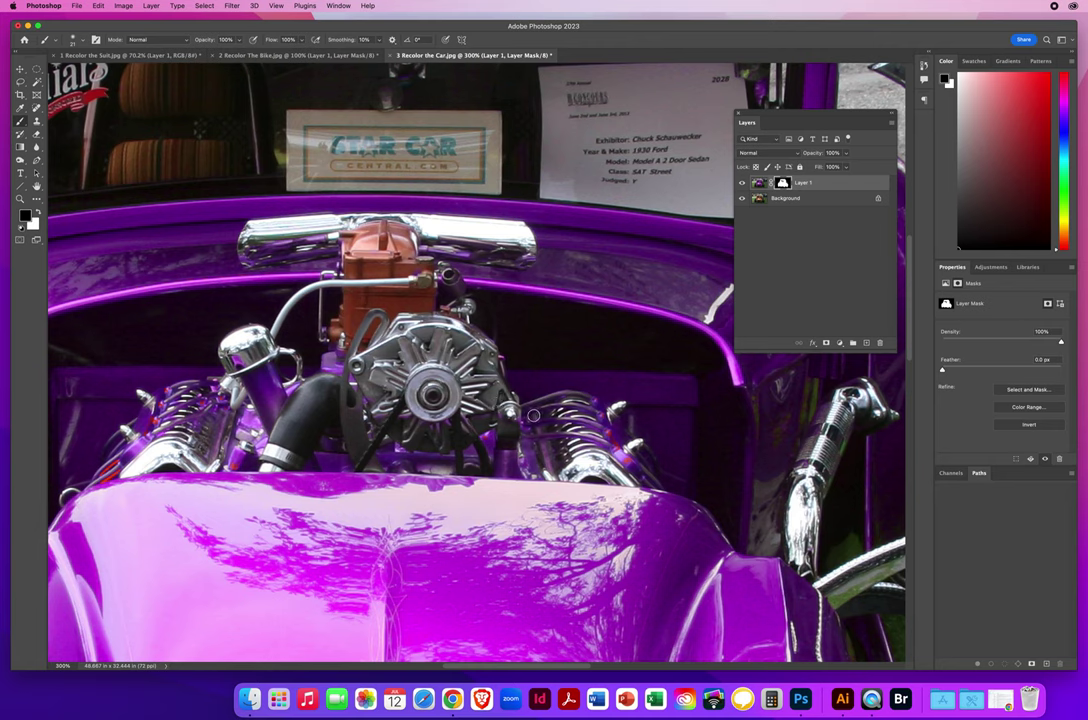
mouse_move(523, 414)
mouse_down()
mouse_move(556, 410)
mouse_move(515, 421)
mouse_move(568, 427)
mouse_move(492, 436)
mouse_move(509, 444)
mouse_move(537, 425)
mouse_move(539, 409)
mouse_move(557, 409)
mouse_move(531, 409)
mouse_move(569, 397)
mouse_move(593, 404)
mouse_move(630, 461)
mouse_up()
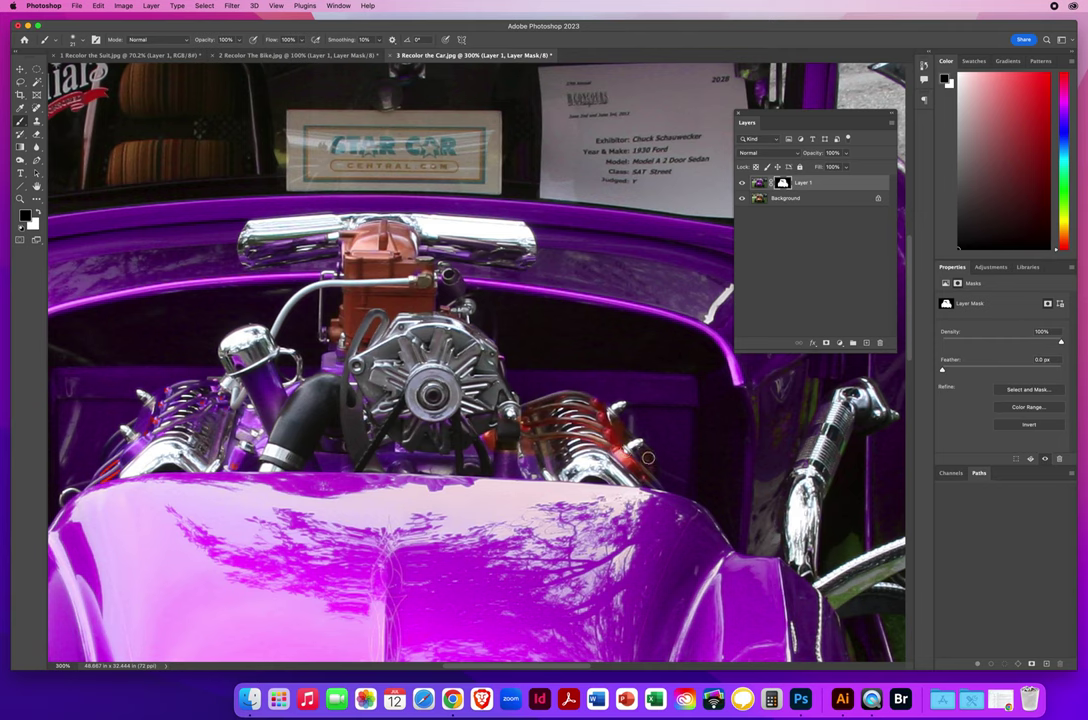
mouse_move(652, 489)
mouse_down()
mouse_move(663, 519)
mouse_move(707, 530)
mouse_move(660, 502)
mouse_up()
key(x)
key(x)
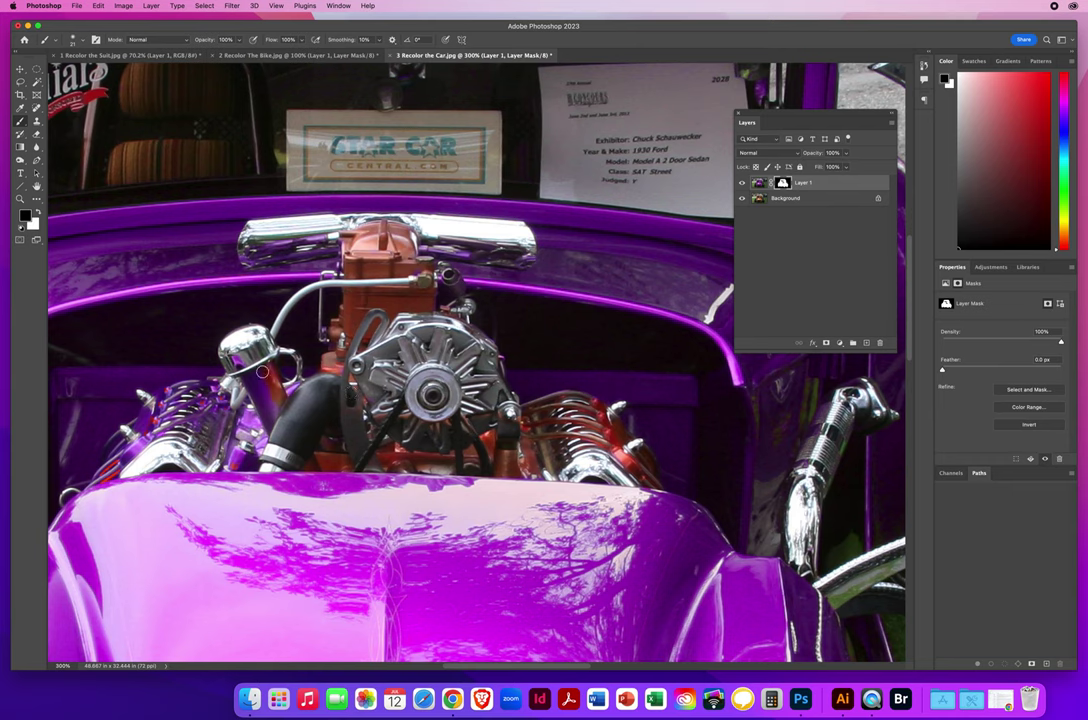
- Paint black on the mask over the tube below the chrome cap and the left-hand cylinder bank to restore their original colors
mouse_move(262, 372)
mouse_down()
mouse_move(268, 394)
mouse_move(256, 391)
mouse_move(283, 407)
mouse_up()
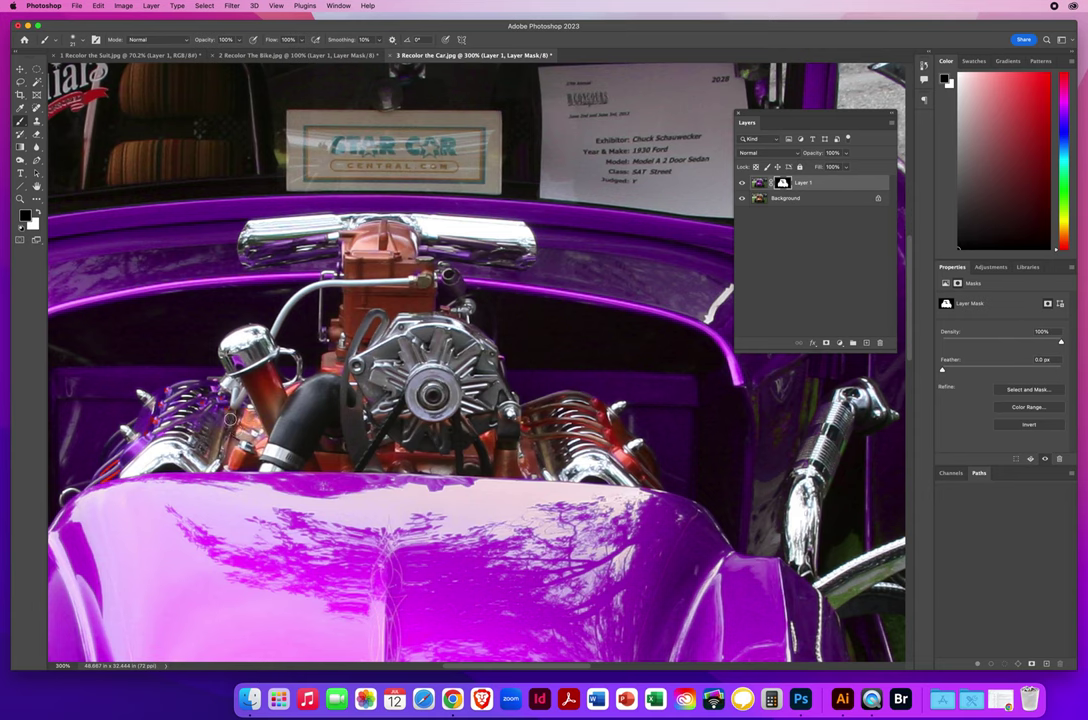
mouse_move(224, 393)
mouse_down()
mouse_move(185, 389)
mouse_move(208, 388)
mouse_move(207, 425)
mouse_move(222, 417)
mouse_move(161, 396)
mouse_move(119, 435)
mouse_up()
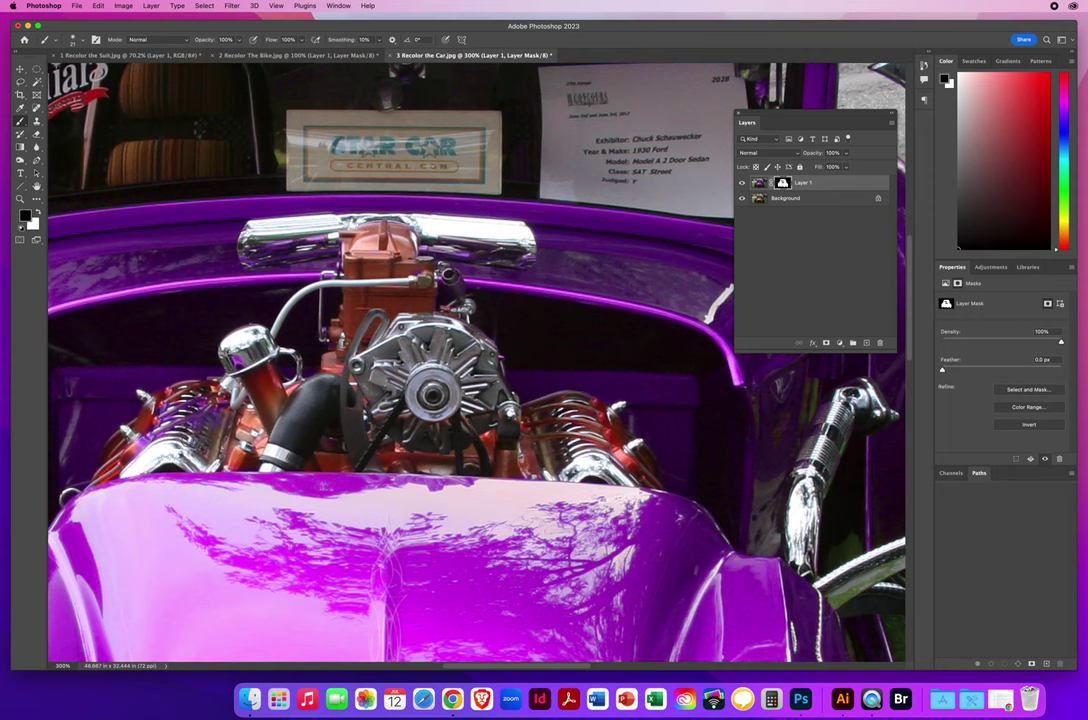
drag(182, 437, 198, 441)
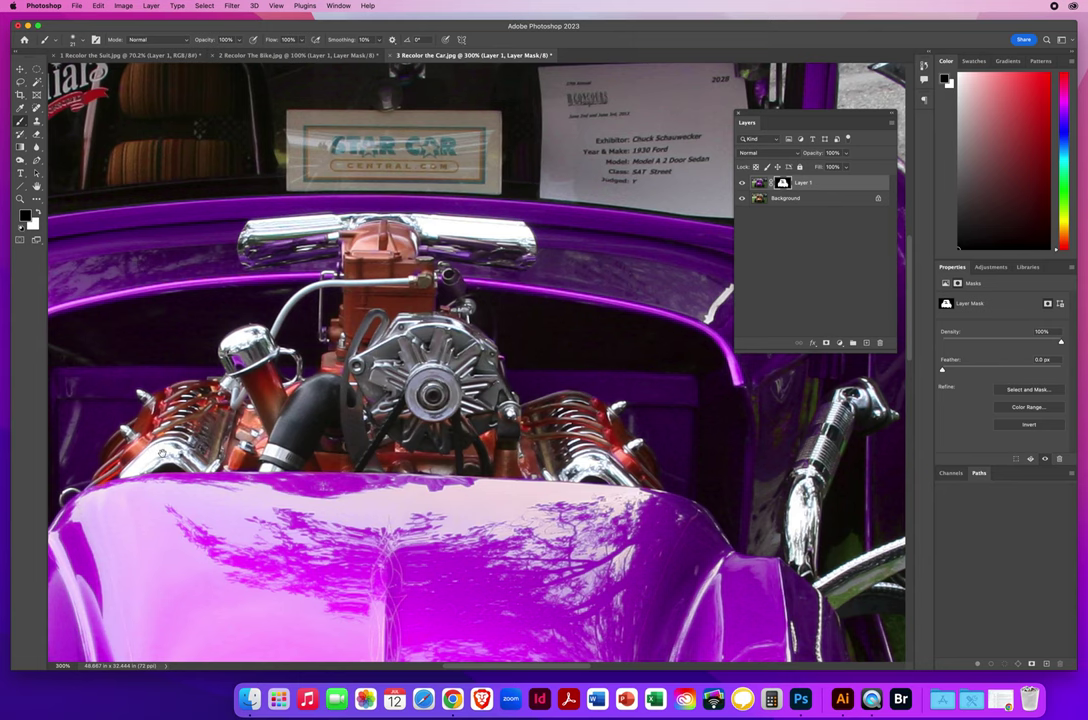
drag(162, 453, 342, 383)
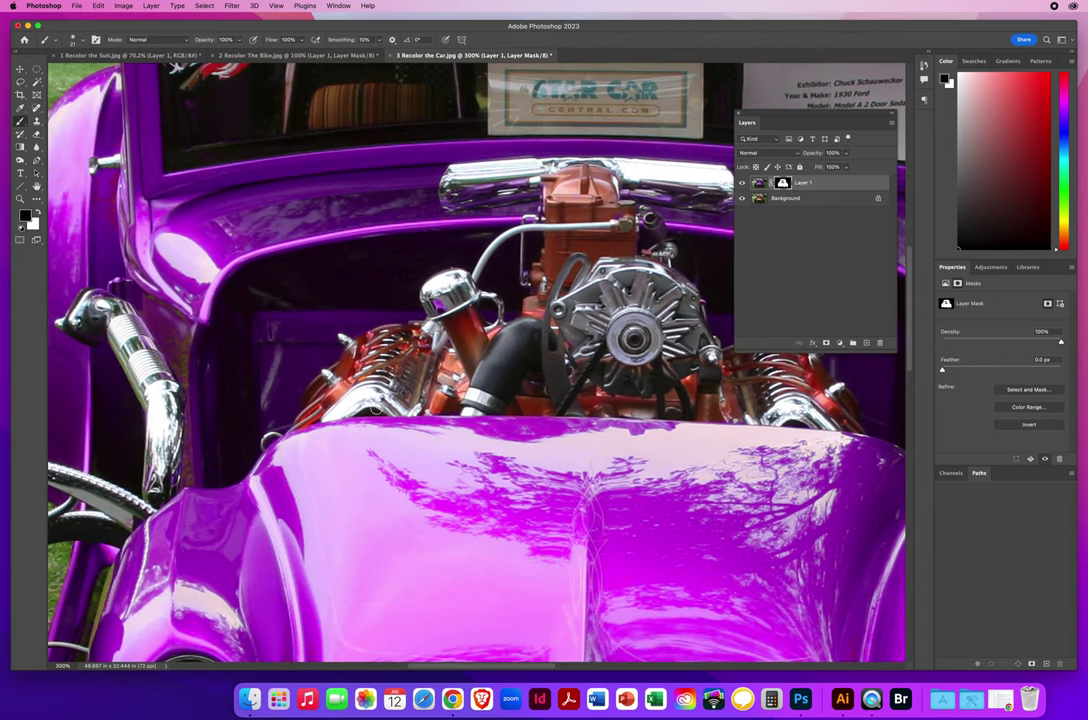
scroll(373, 408, right, 4)
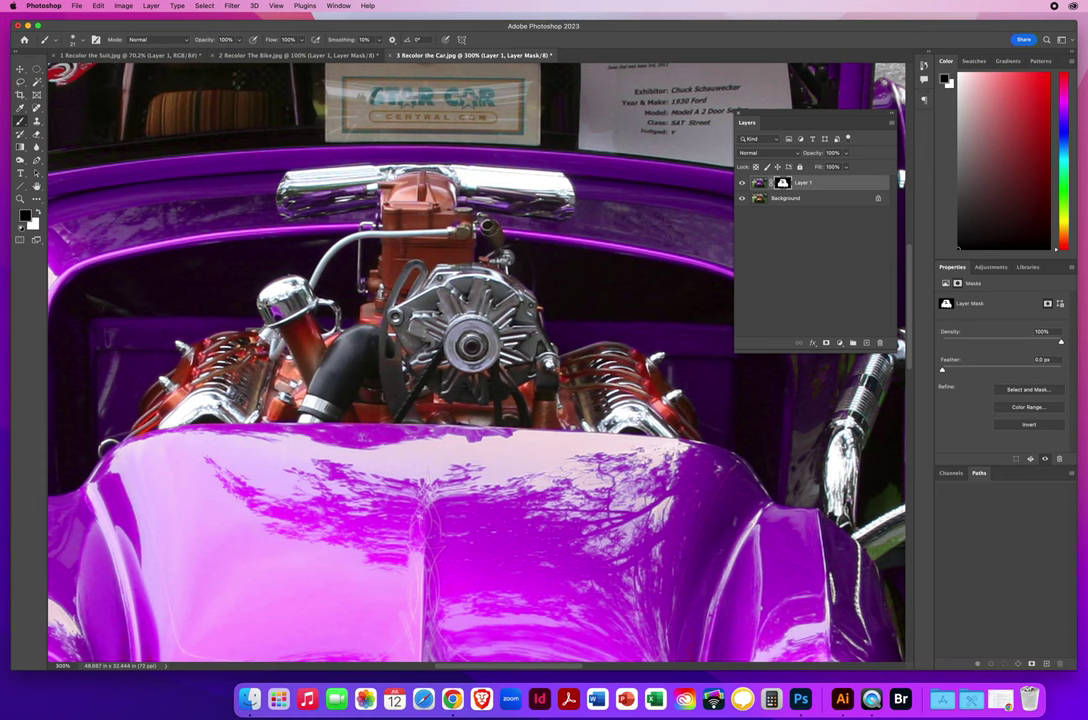
- Inspect the whole masked car by temporarily hiding the Background layer
click(20, 199)
drag(504, 386, 284, 353)
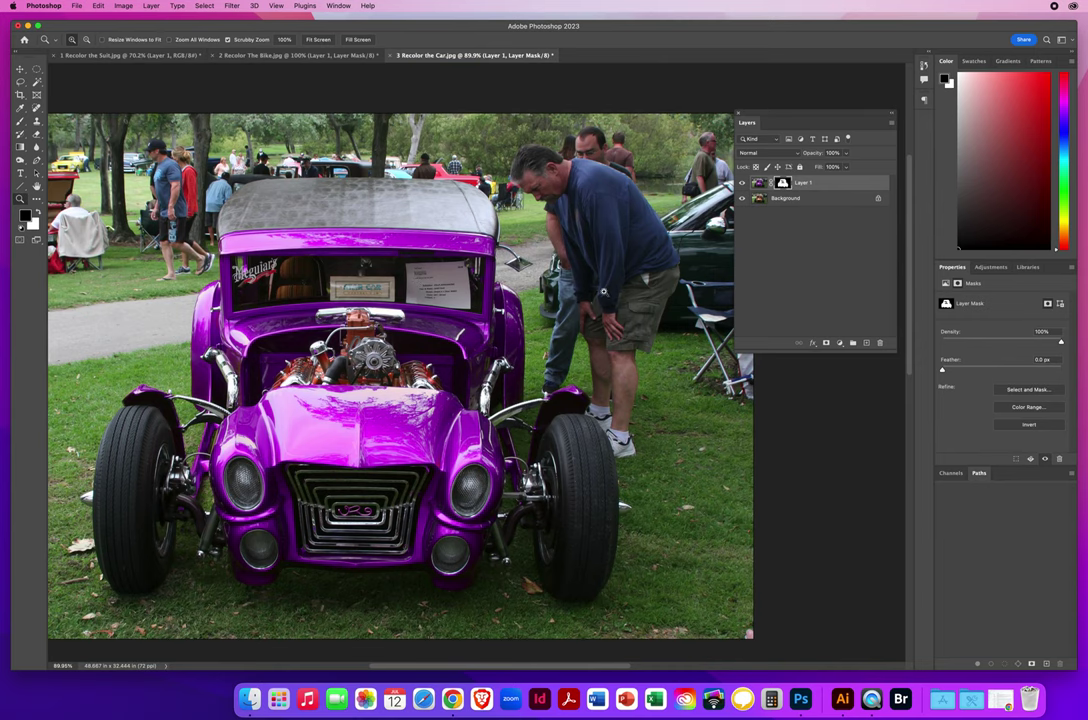
drag(351, 365, 402, 390)
click(742, 198)
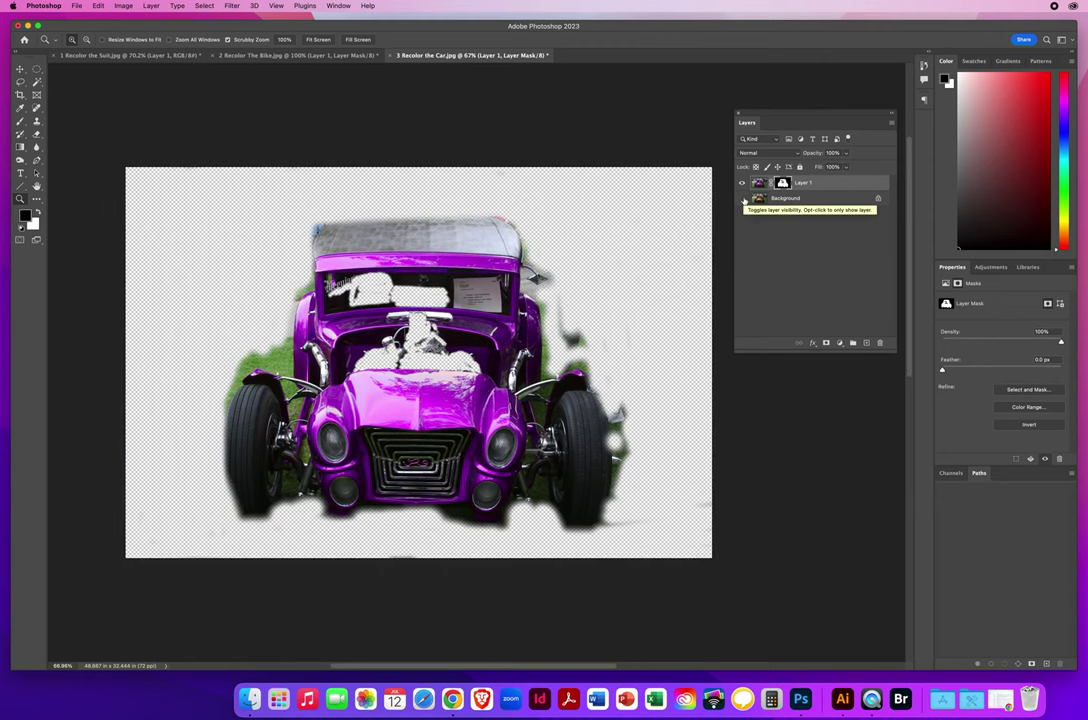
click(742, 199)
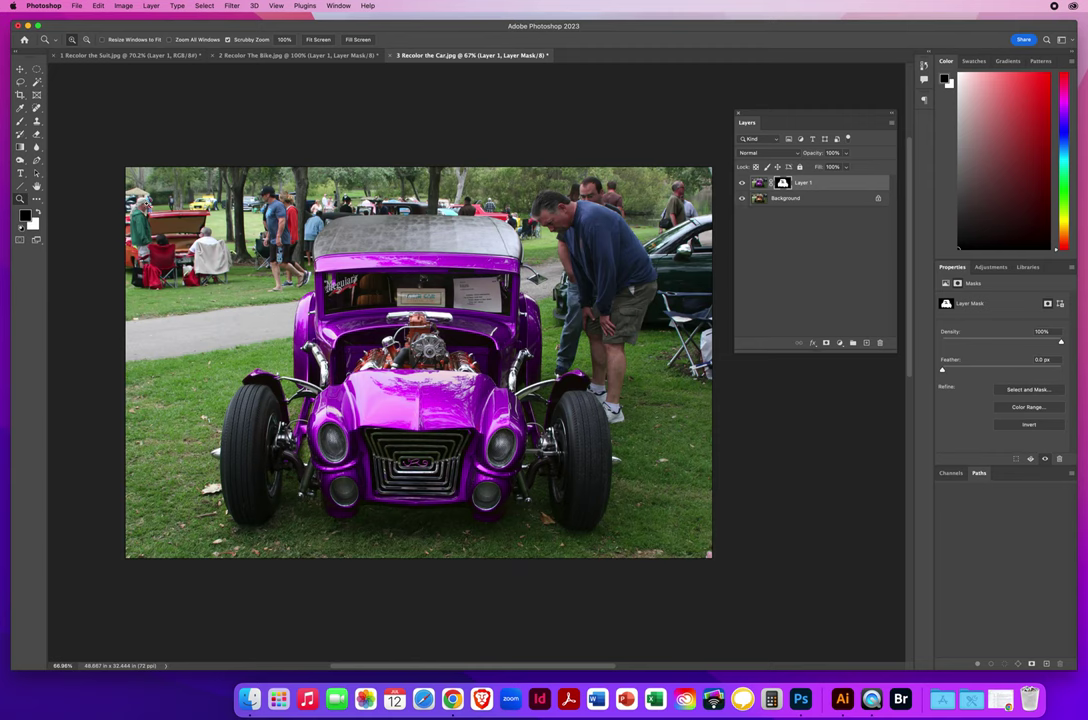
- Save a High-quality JPEG copy of the suit photo to the Desktop, named with the author's name plus BathingSuit, and close the original without saving
click(20, 69)
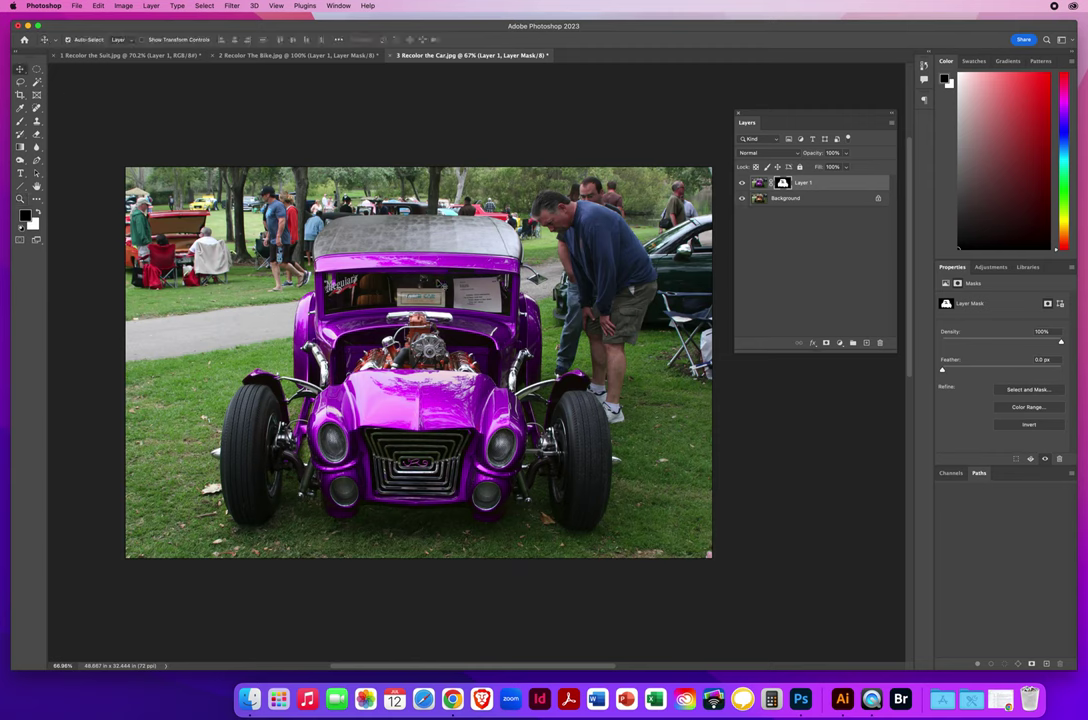
click(319, 56)
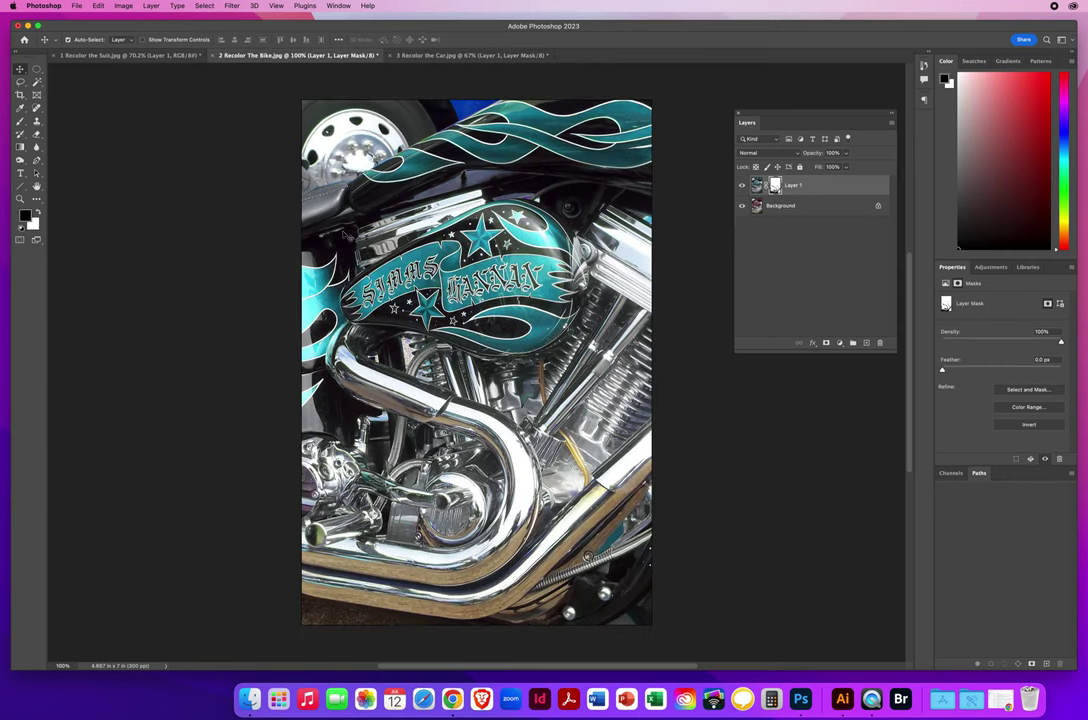
click(149, 56)
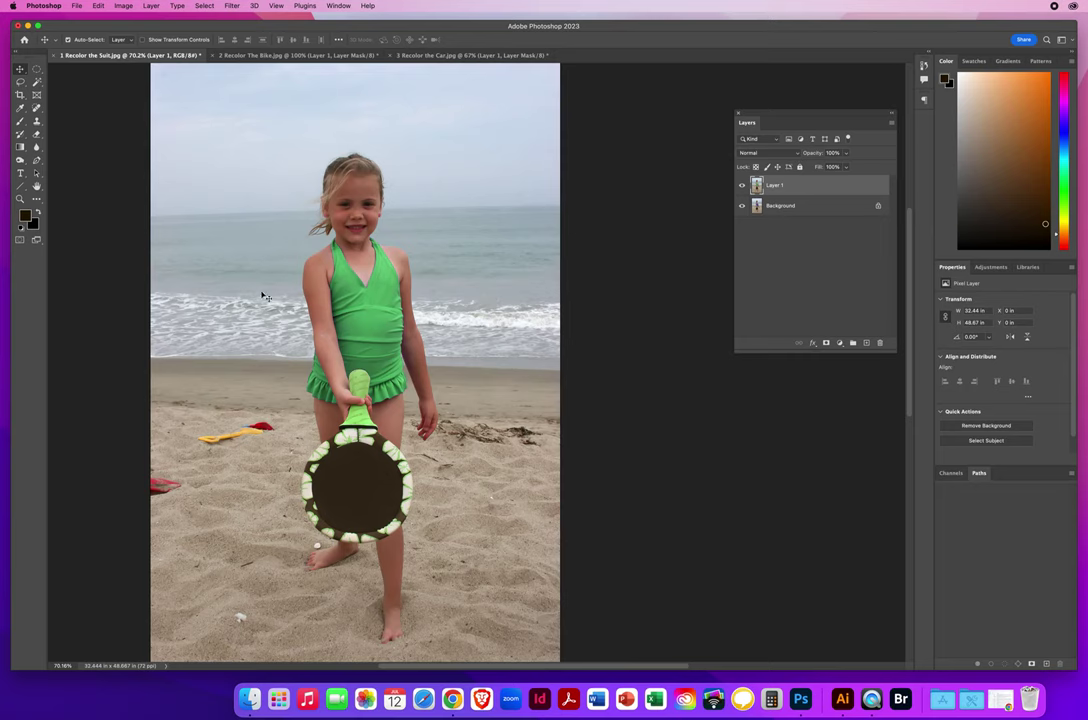
click(77, 7)
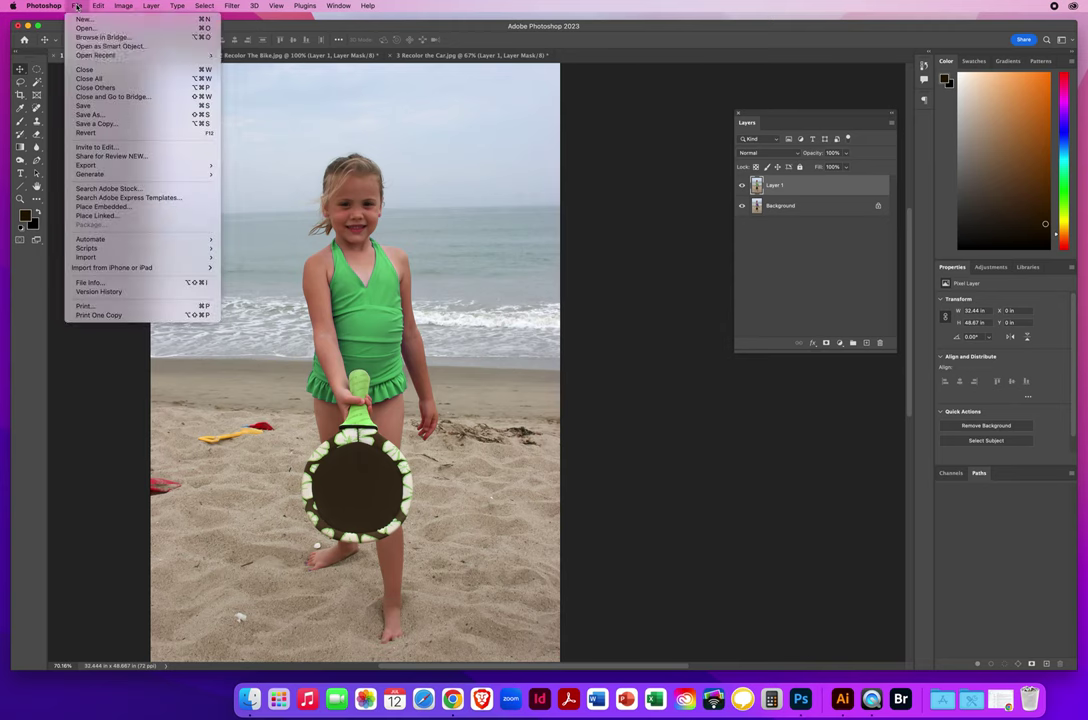
click(88, 124)
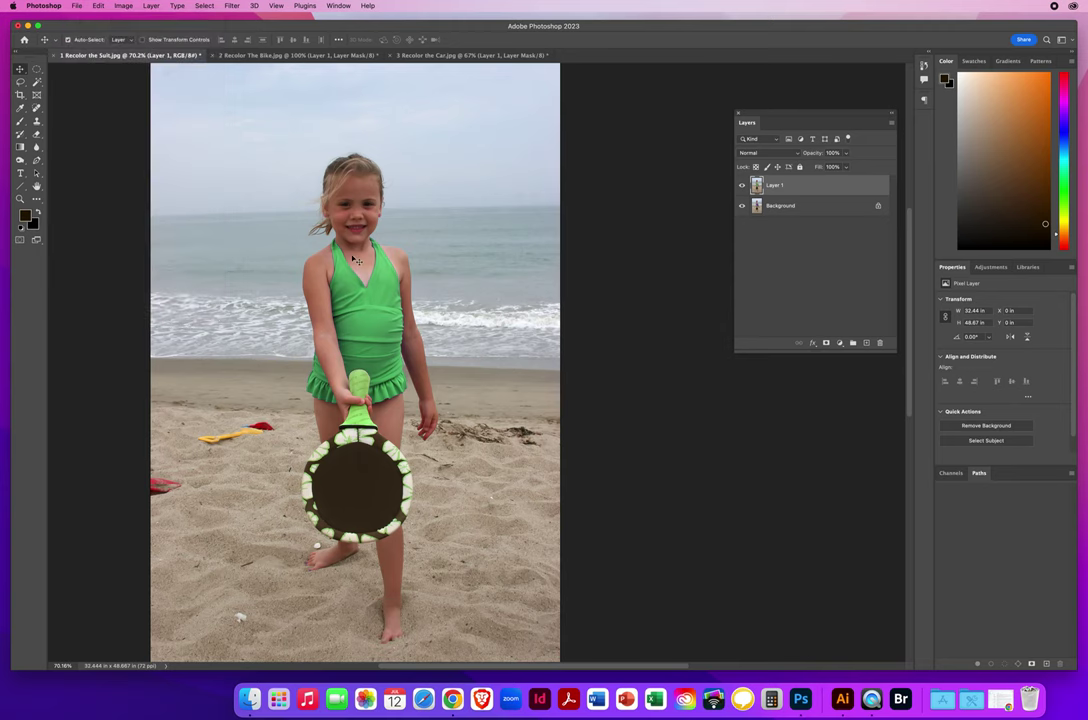
text(NielsenChrisBathingSuit.jpg)
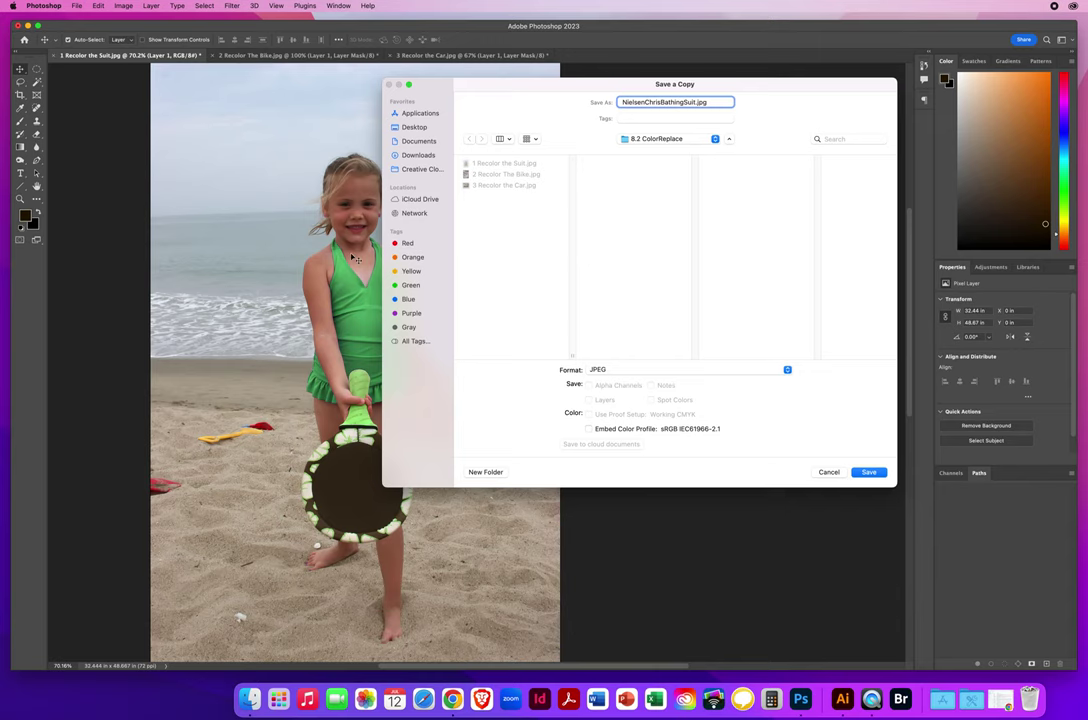
click(415, 128)
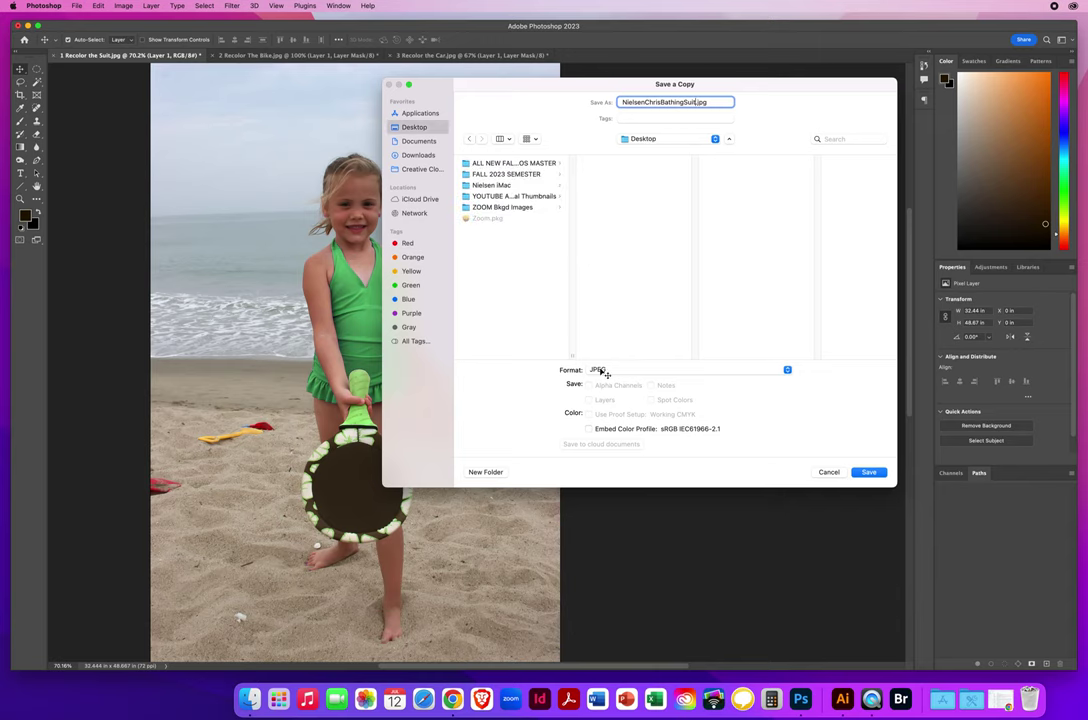
click(866, 472)
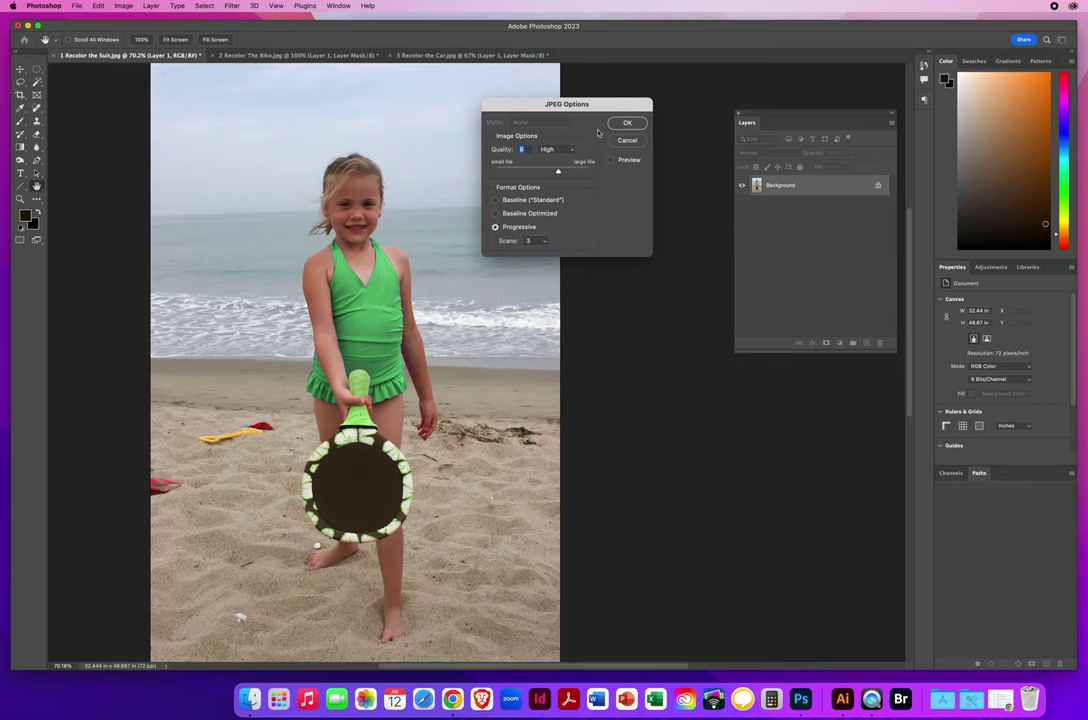
click(627, 122)
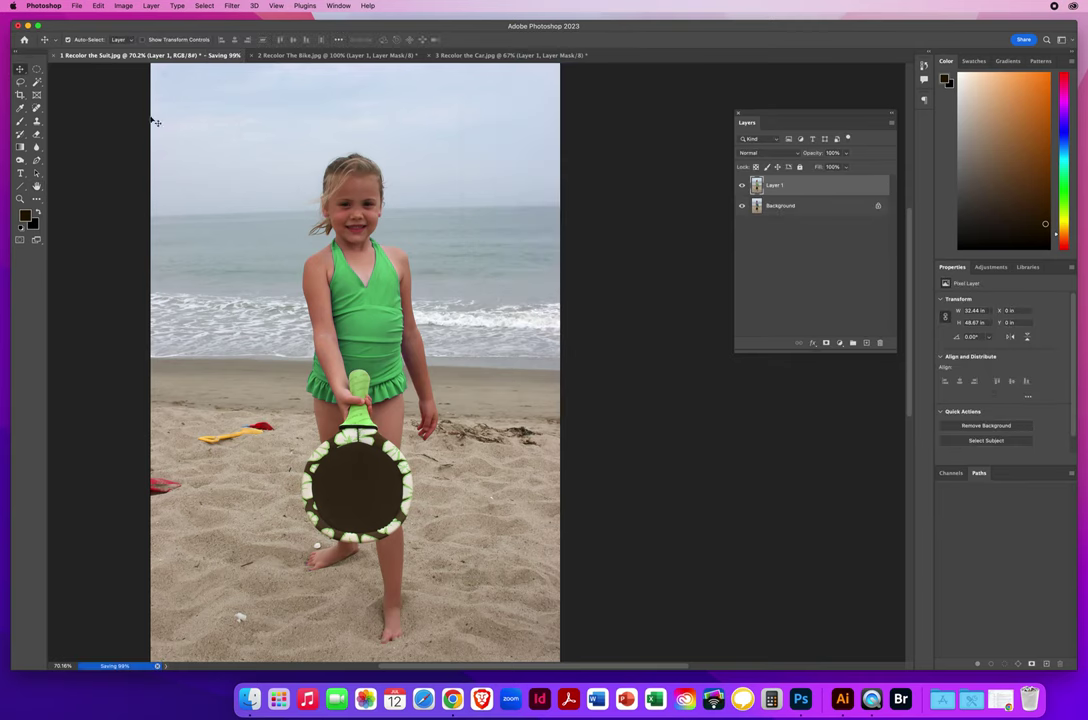
click(54, 55)
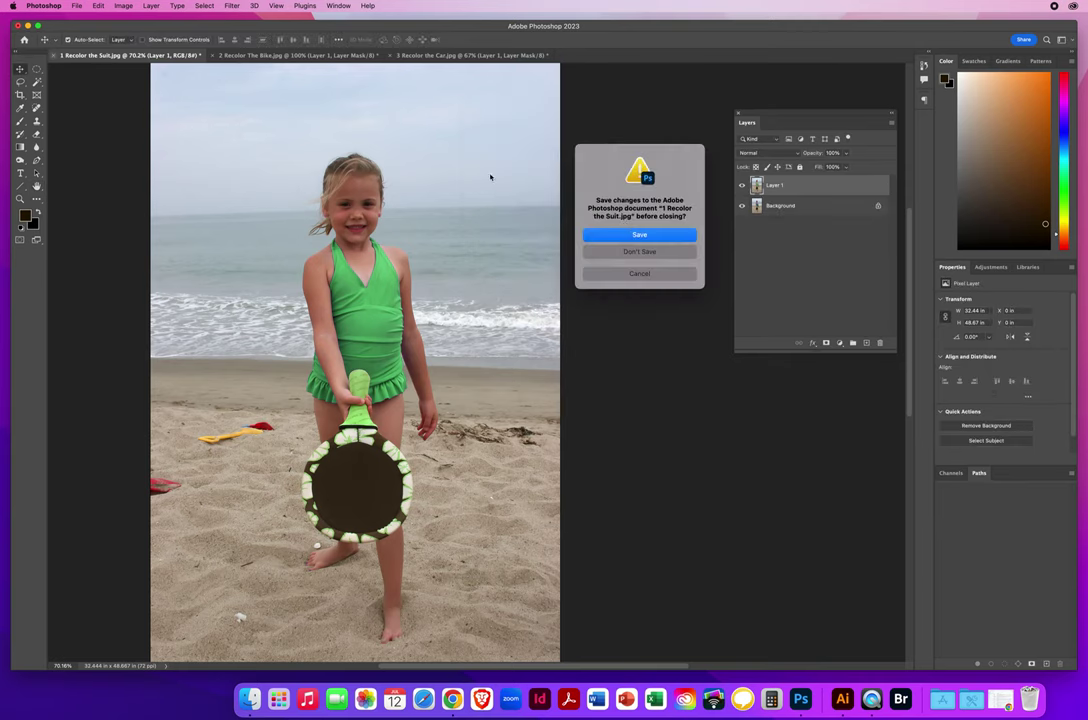
click(636, 251)
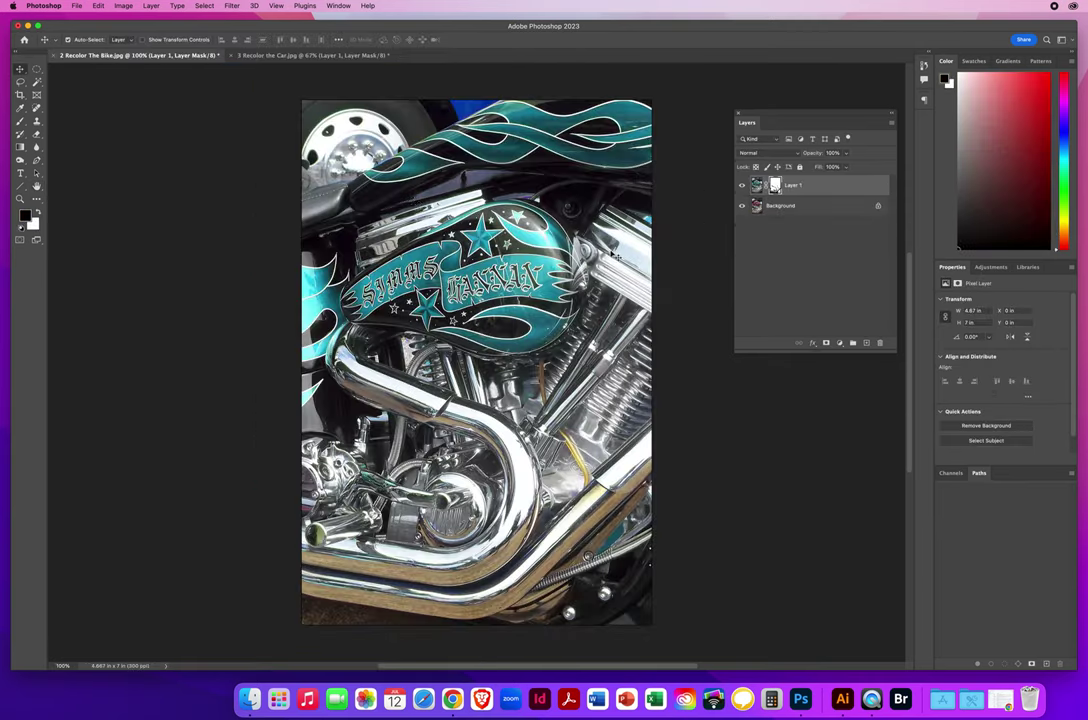
- Save a JPEG copy of the bike photo to the Desktop, named with the author's name plus Motorcycle, and close the original
click(77, 6)
click(90, 124)
text(NielsenChrisMotorcycle.jpg)
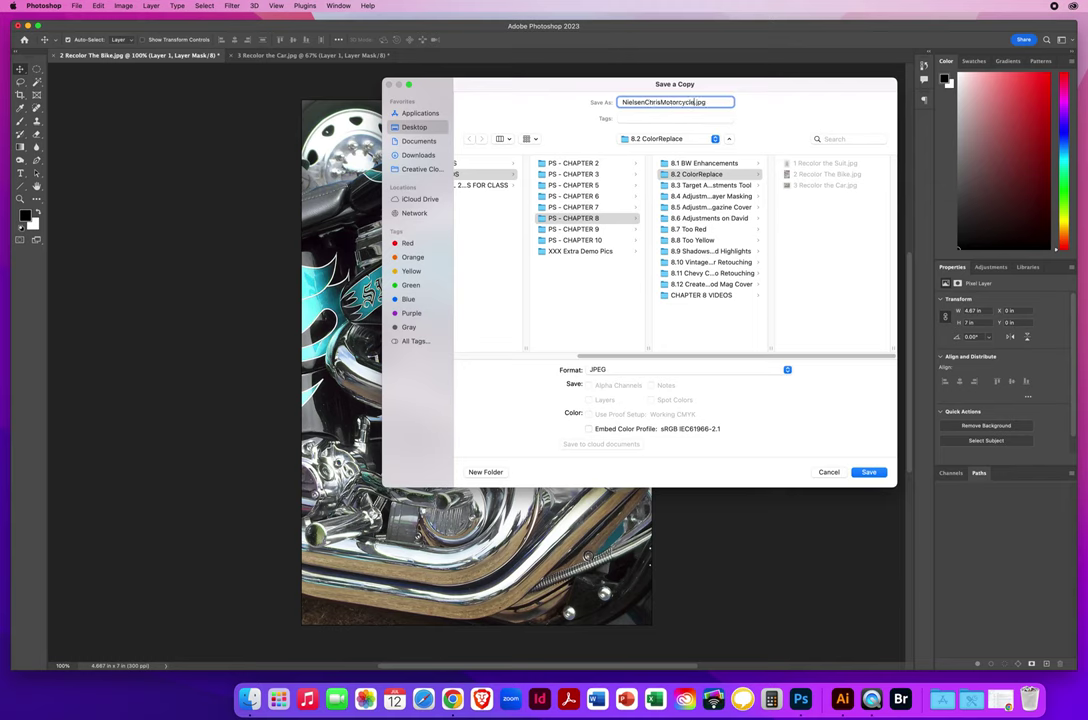
click(412, 128)
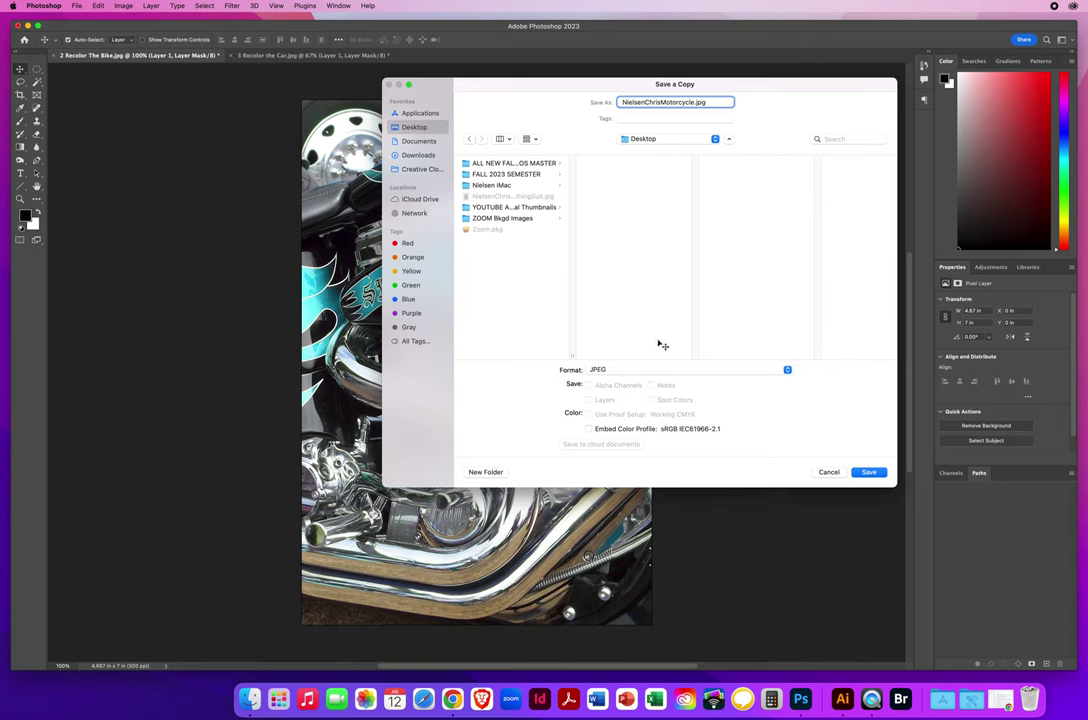
click(869, 472)
click(627, 124)
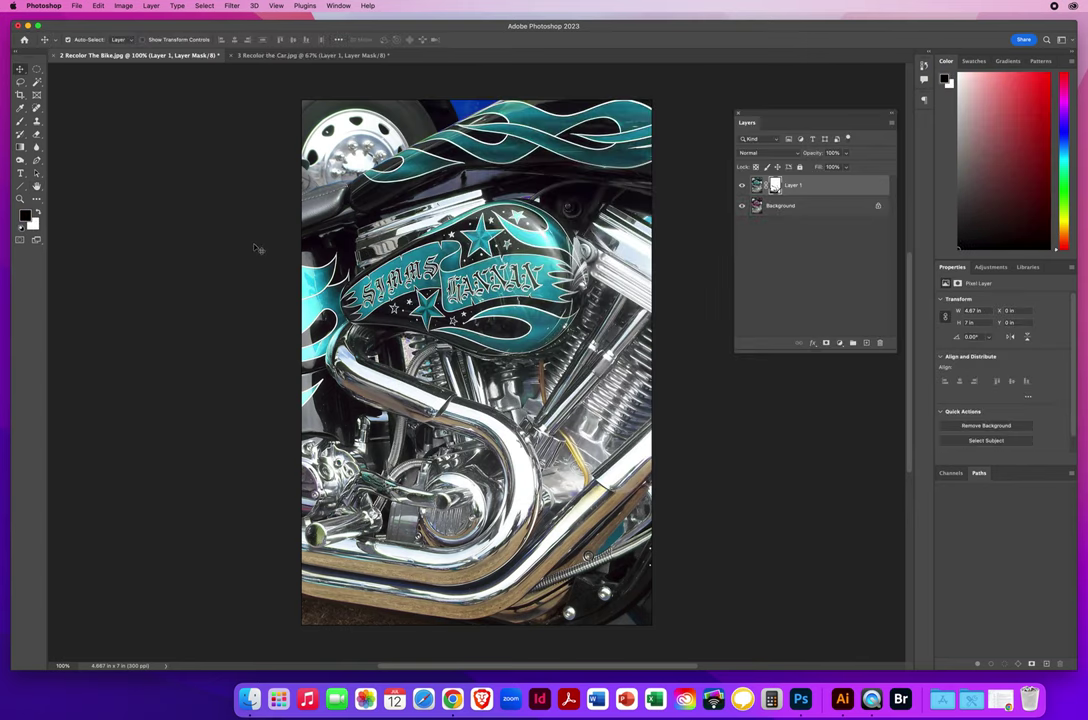
click(54, 56)
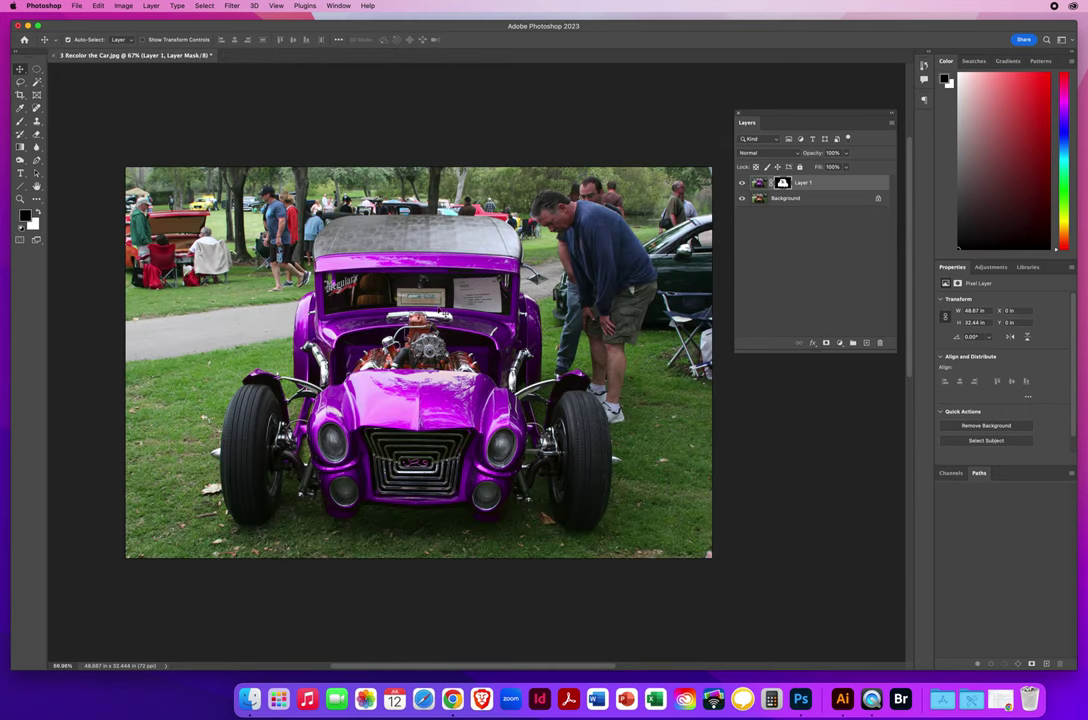
- Save a High-quality JPEG copy of the car photo to the Desktop, named with the author's name plus HotRod
click(76, 6)
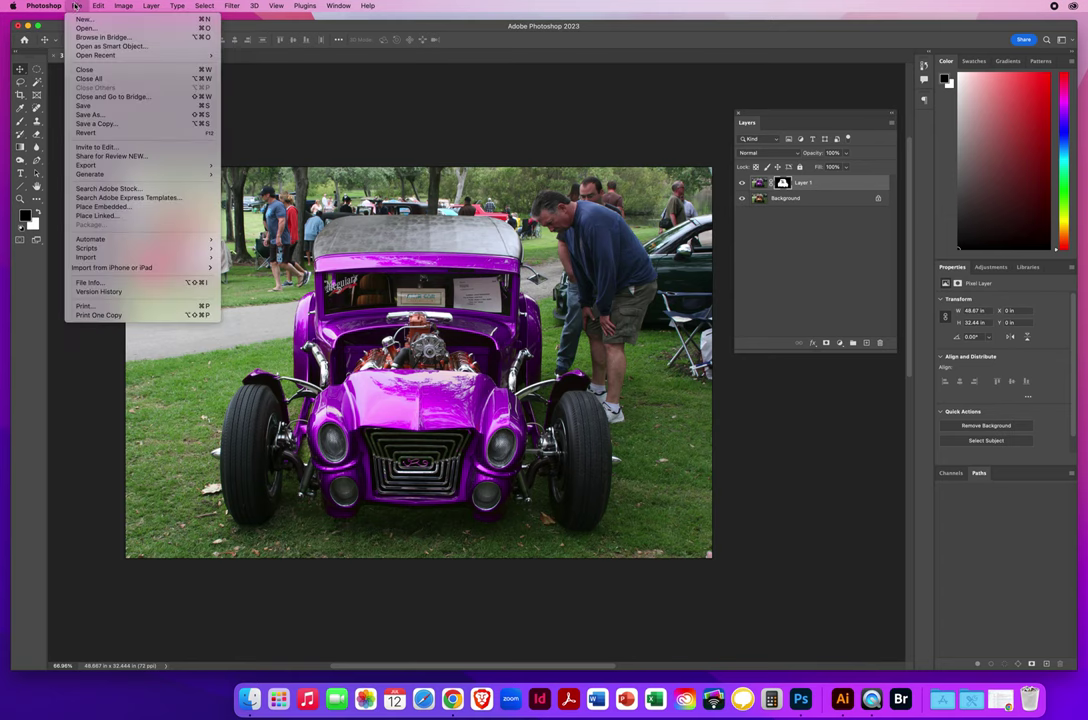
click(91, 124)
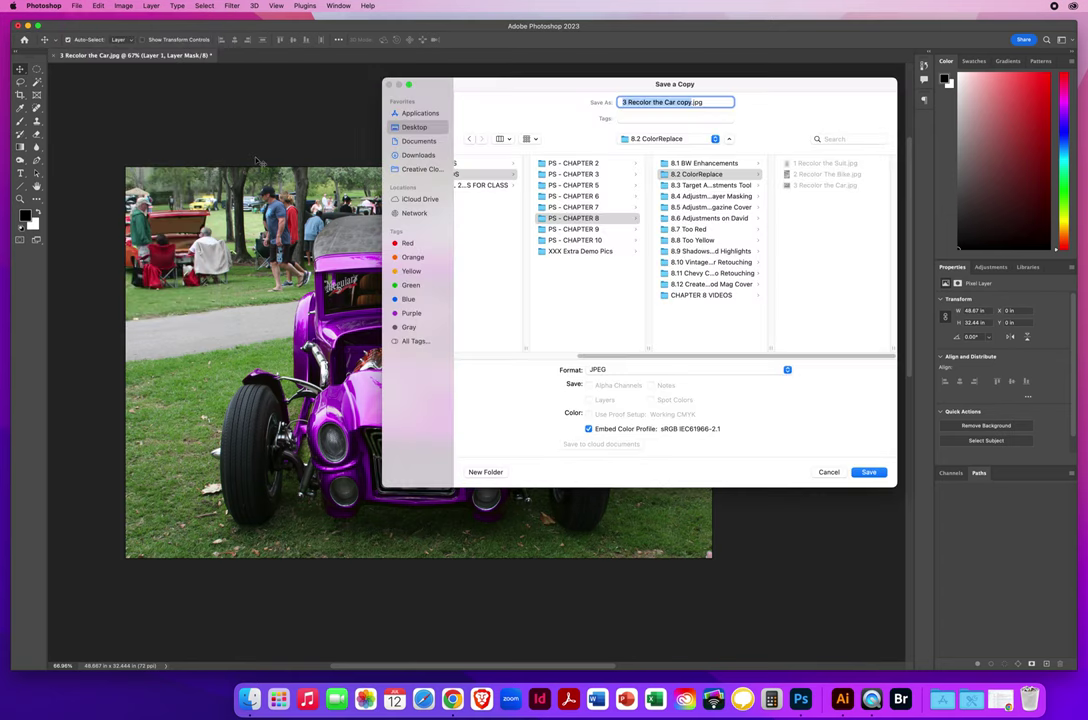
text(NielsenChris)
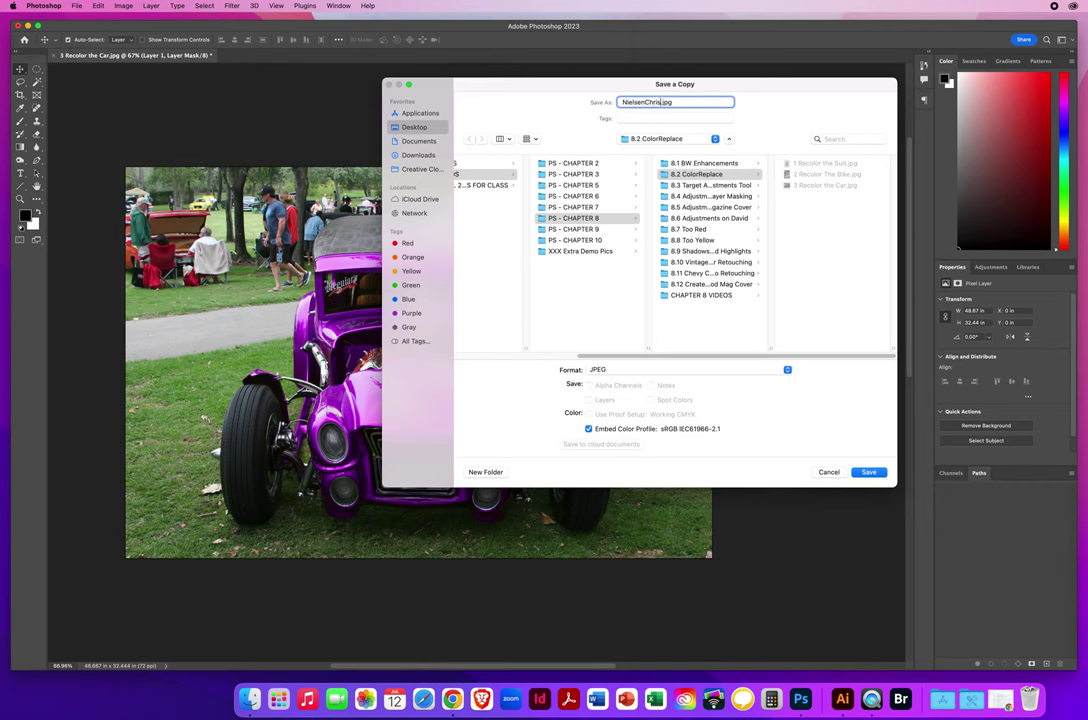
text(Hol)
click(414, 127)
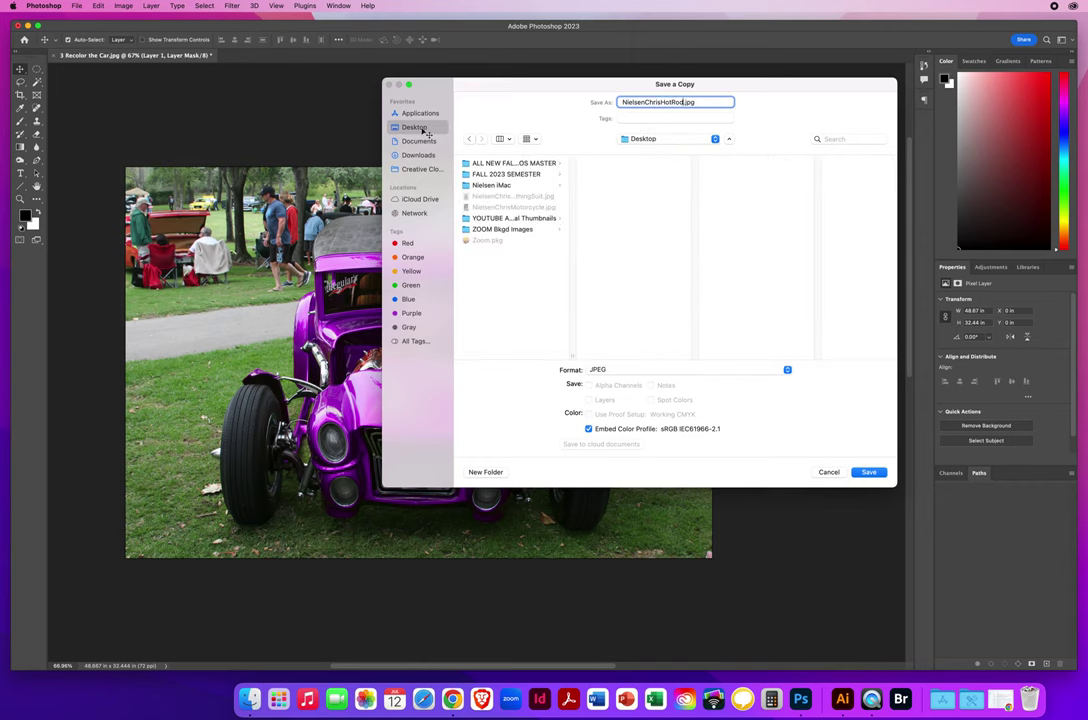
click(868, 472)
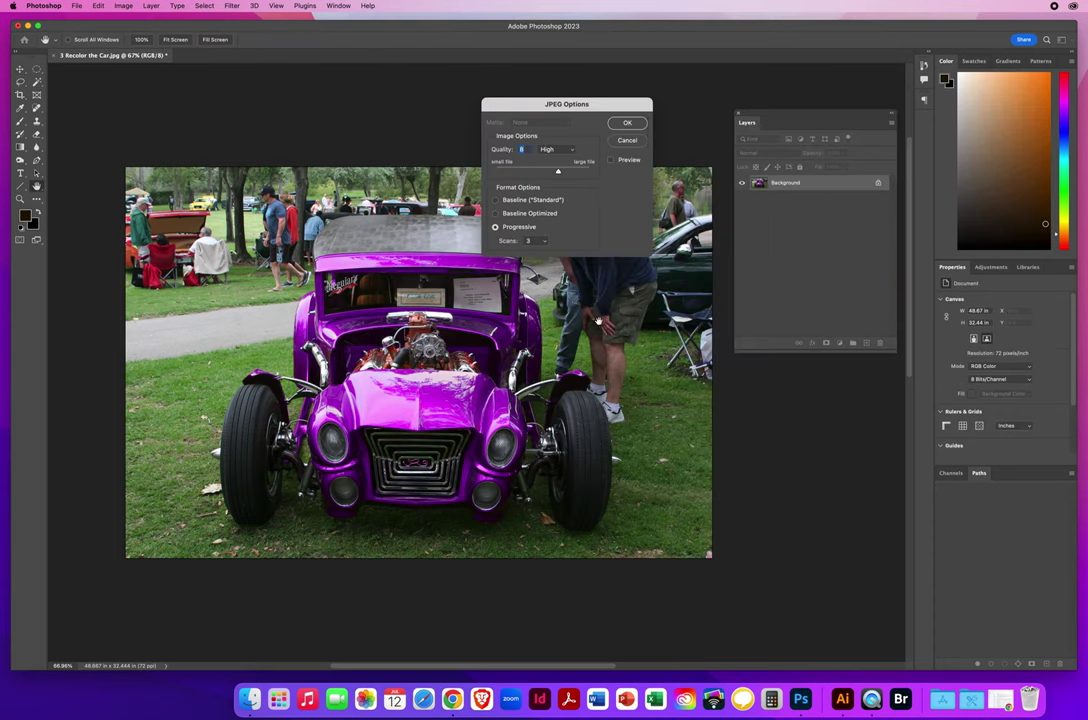
click(628, 124)
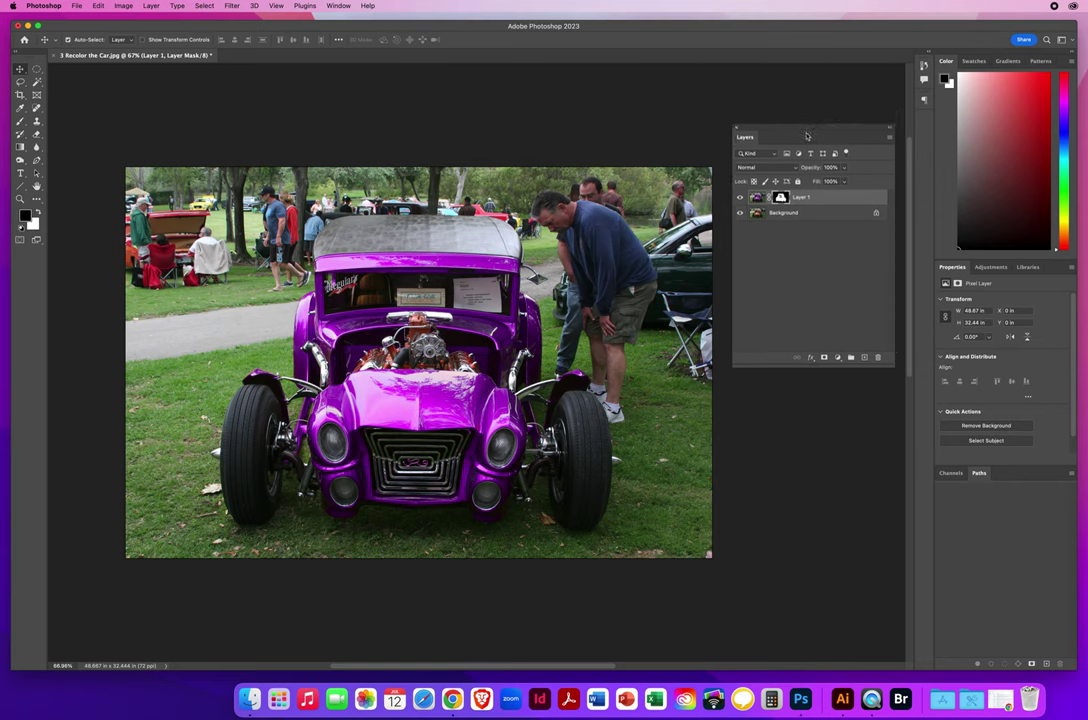
drag(790, 122, 780, 230)
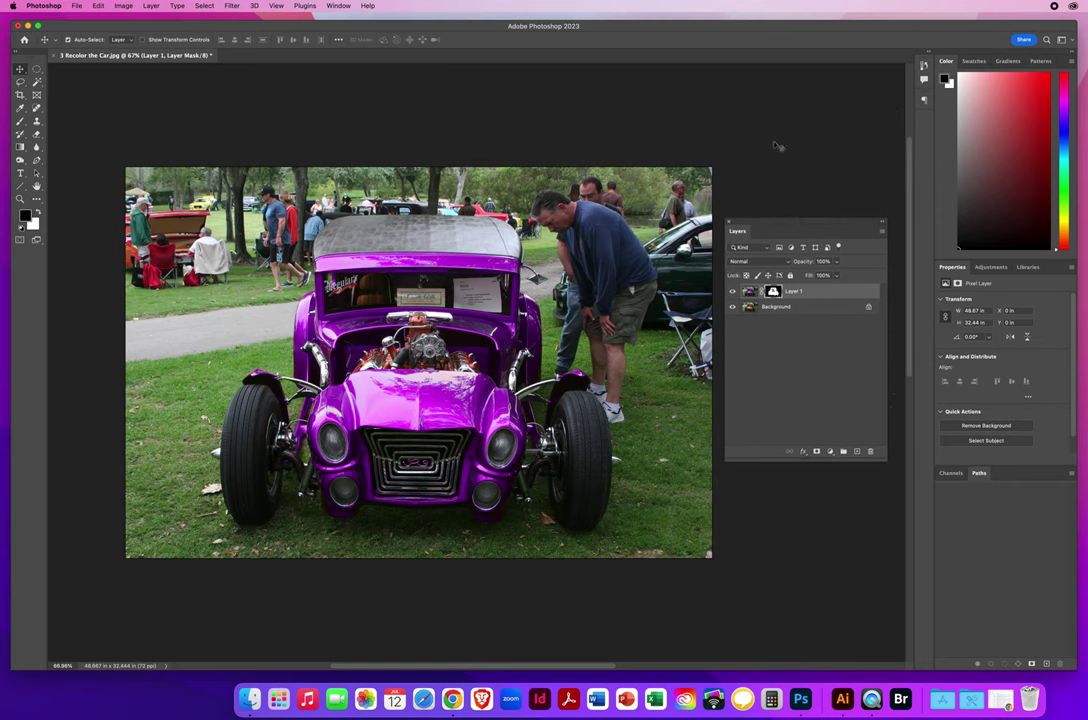